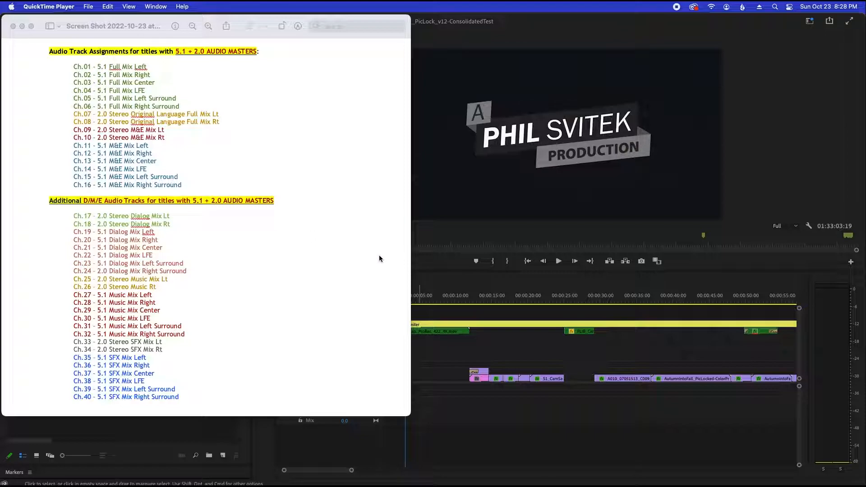
Step: Switch to Premiere Pro, fit the whole FinalProject sequence in view, and preview frames near its middle and end
{"action": "left_click", "coordinate": [460, 309]}
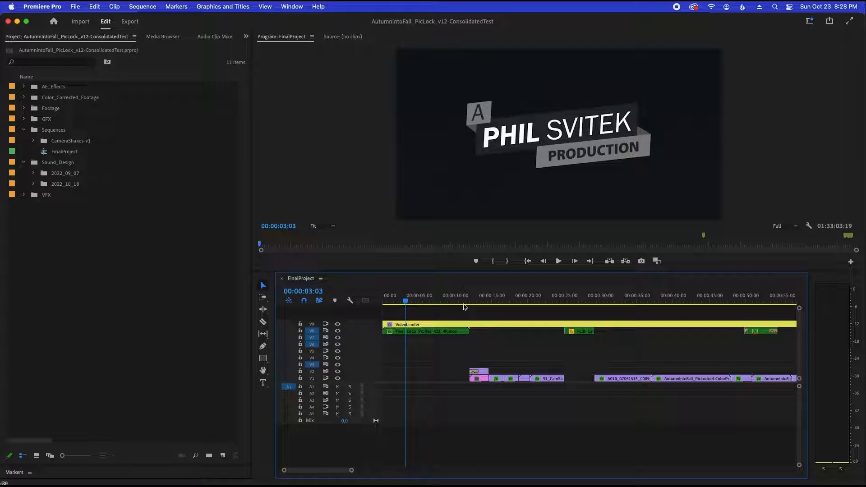
{"action": "key", "text": "minus"}
{"action": "key", "text": "minus"}
{"action": "key", "text": "minus"}
{"action": "key", "text": "minus"}
{"action": "key", "text": "minus"}
{"action": "key", "text": "backslash"}
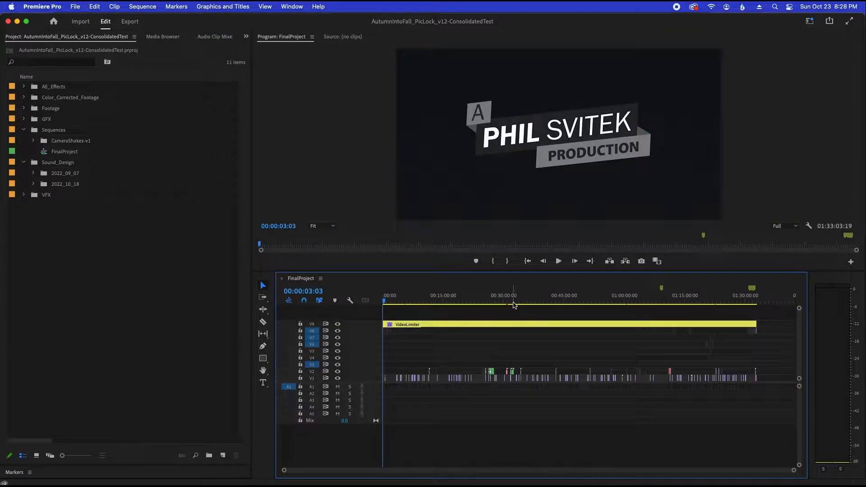
{"action": "left_click", "coordinate": [529, 301]}
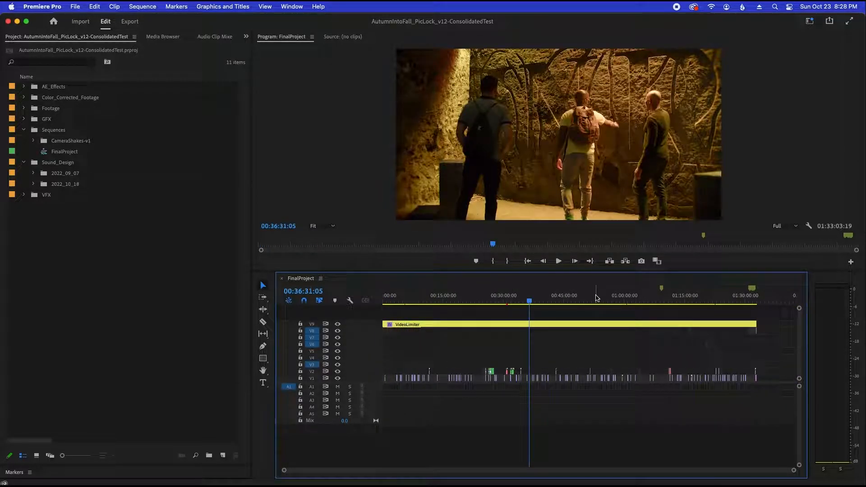
{"action": "left_click", "coordinate": [734, 293]}
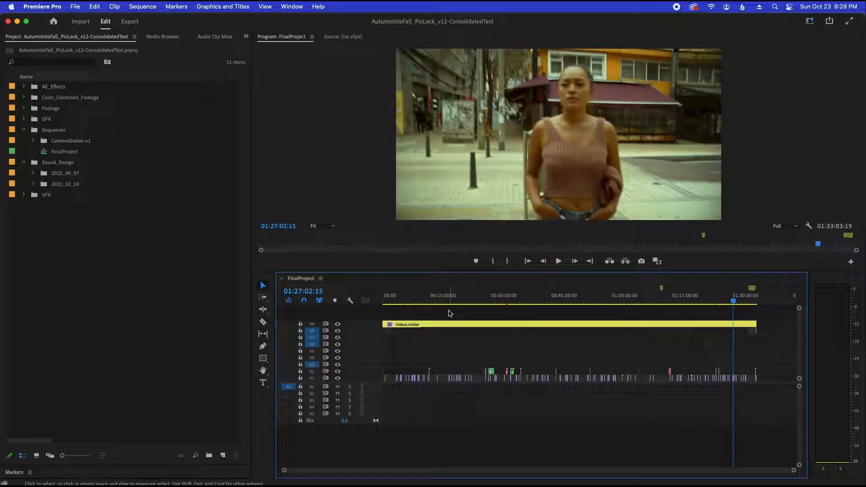
Step: Return the playhead to the start of the FinalProject sequence and show its opening minutes in more detail
{"action": "left_click_drag", "start_coordinate": [401, 303], "coordinate": [377, 303]}
{"action": "key", "text": "equal"}
{"action": "key", "text": "equal"}
{"action": "key", "text": "equal"}
{"action": "key", "text": "equal"}
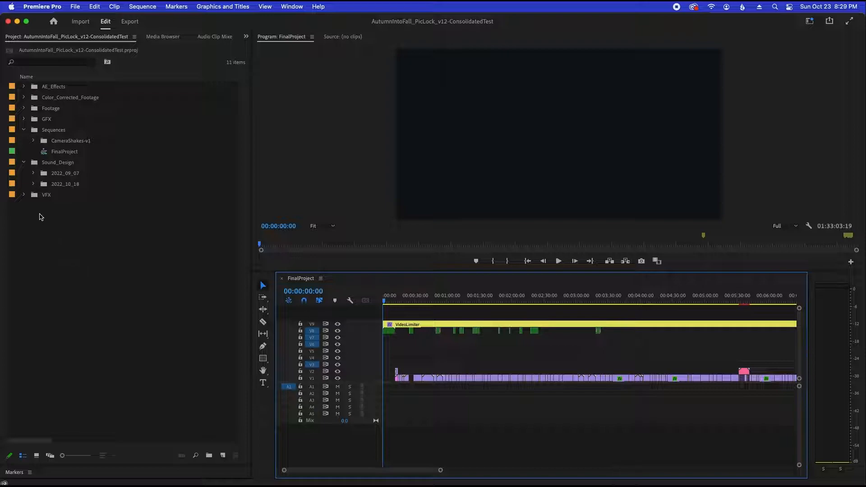
Step: Look briefly into the VFX bin, and expand the 2022_10_18 bin in Sound_Design to review its numbered WAV files
{"action": "left_click", "coordinate": [24, 195]}
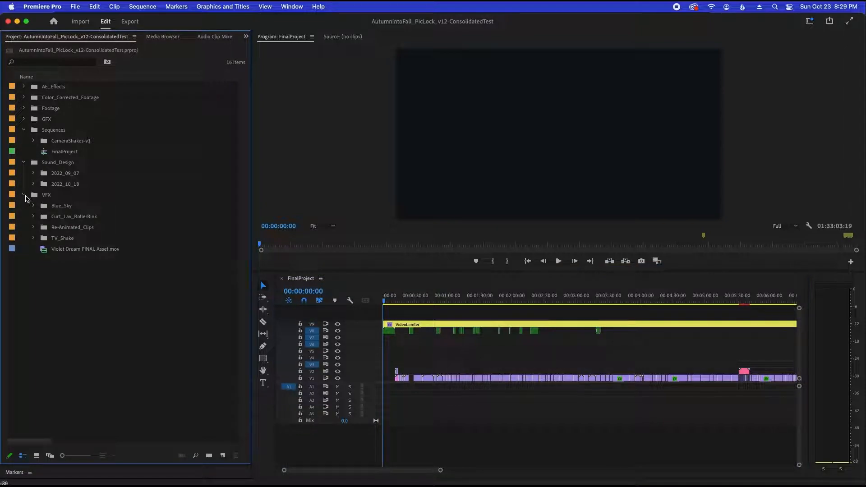
{"action": "left_click", "coordinate": [24, 196]}
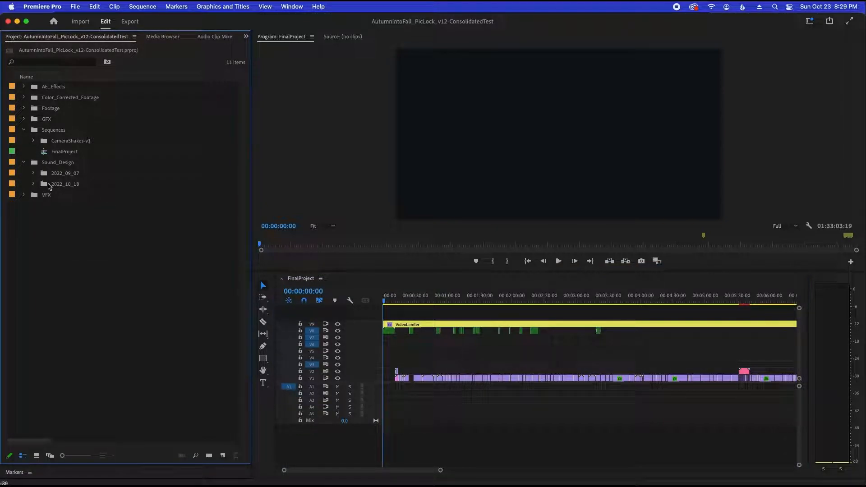
{"action": "left_click", "coordinate": [34, 185]}
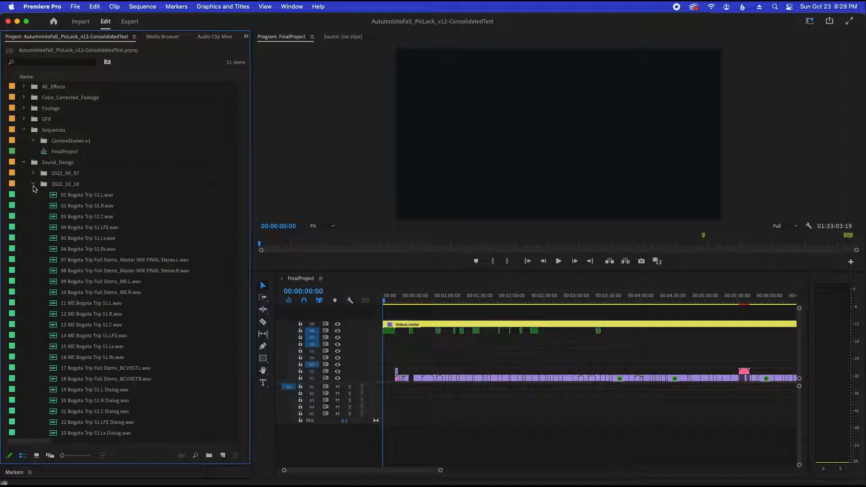
{"action": "left_click_drag", "start_coordinate": [240, 182], "coordinate": [243, 237]}
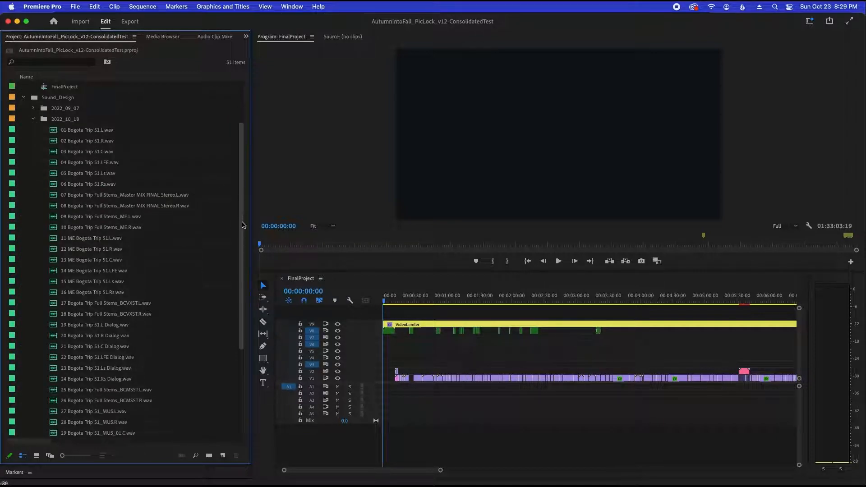
{"action": "scroll", "coordinate": [244, 245], "scroll_direction": "down", "scroll_amount": 1}
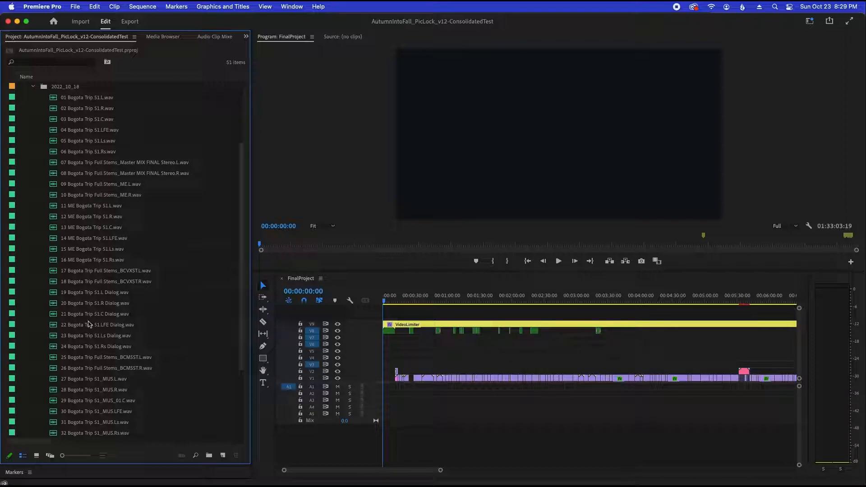
Step: Check the audio track assignment list in Preview against the numbered WAV files and return to Premiere Pro
{"action": "key", "text": "super+Tab"}
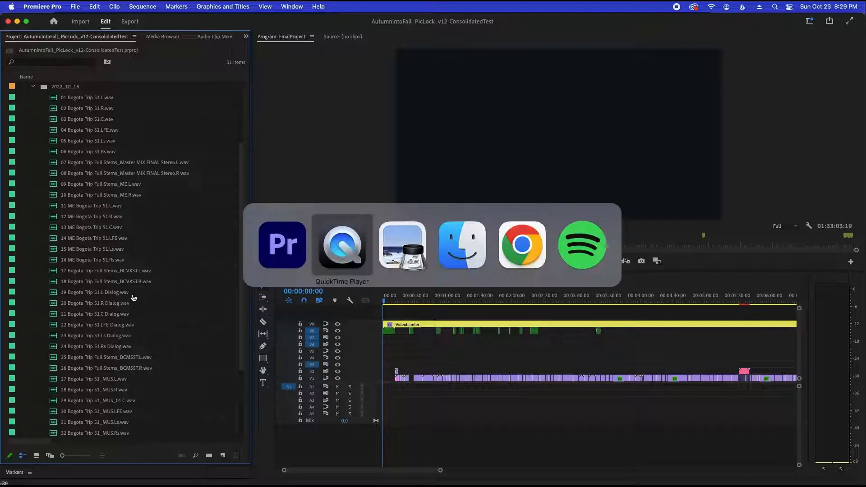
{"action": "key", "text": "super+Tab"}
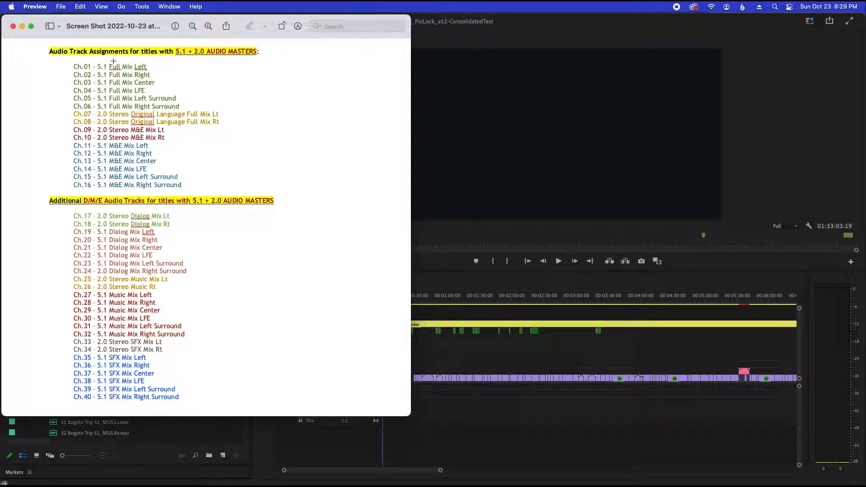
{"action": "key", "text": "super+Tab"}
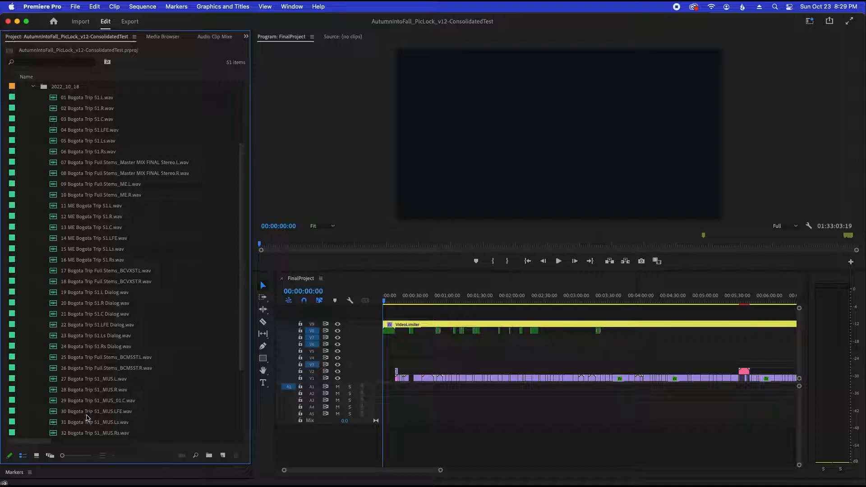
{"action": "left_click", "coordinate": [424, 432]}
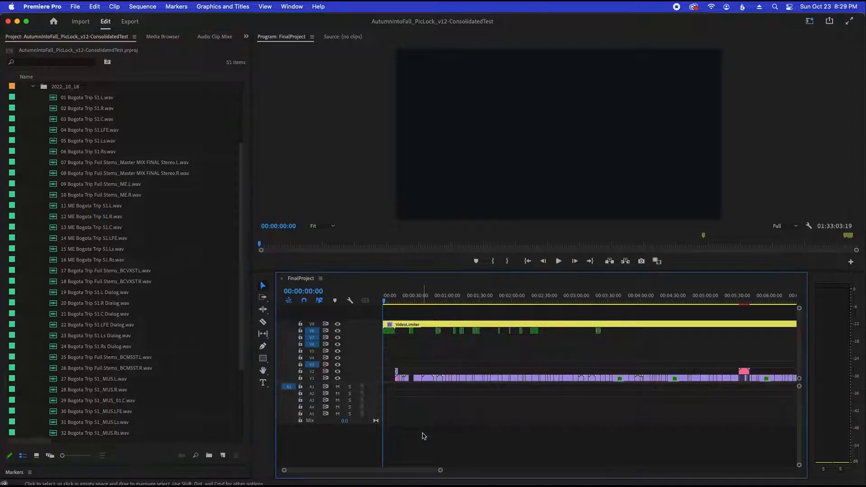
{"action": "left_click_drag", "start_coordinate": [240, 280], "coordinate": [251, 196]}
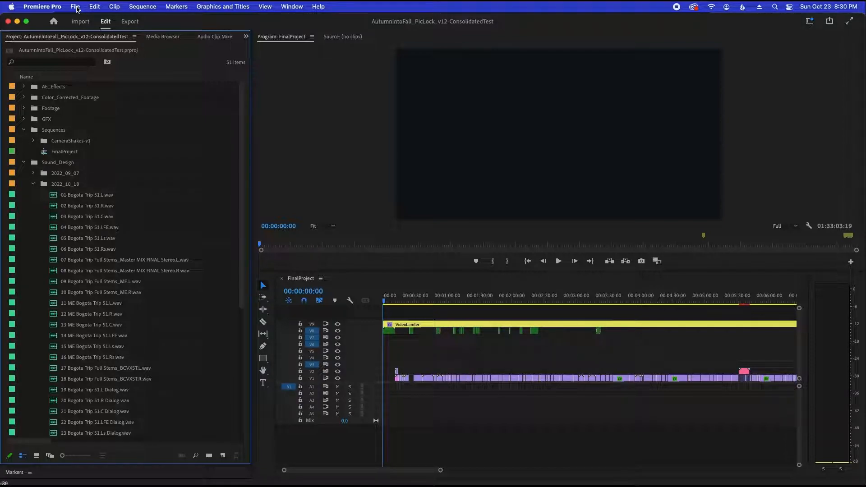
Step: Start a new sequence using the custom BlackMagic 4k Master Output preset
{"action": "key", "text": "super+n"}
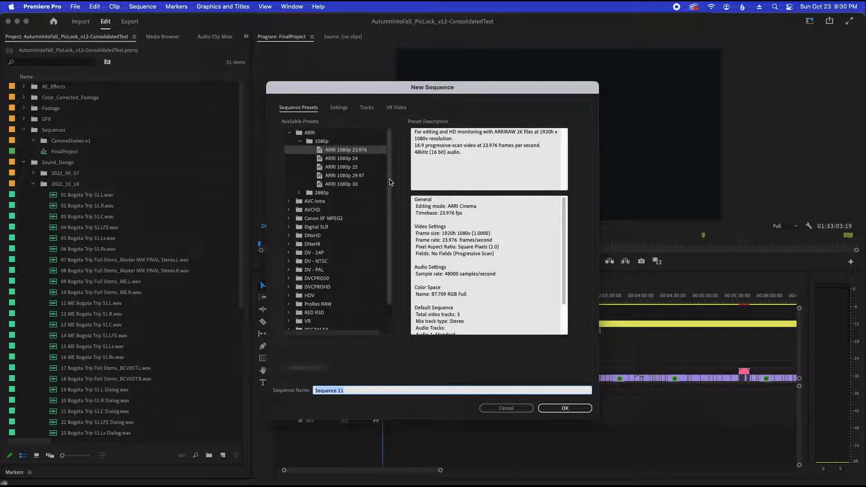
{"action": "scroll", "coordinate": [289, 333], "scroll_direction": "down", "scroll_amount": 2}
{"action": "left_click", "coordinate": [289, 327]}
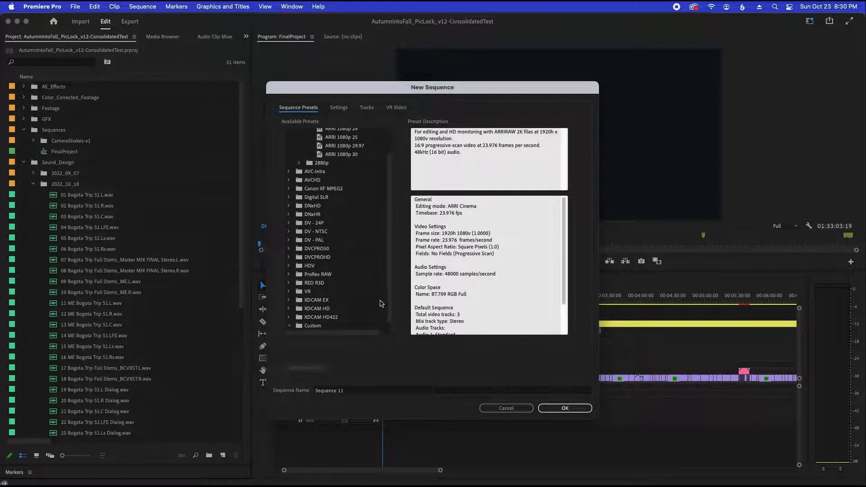
{"action": "left_click", "coordinate": [333, 328]}
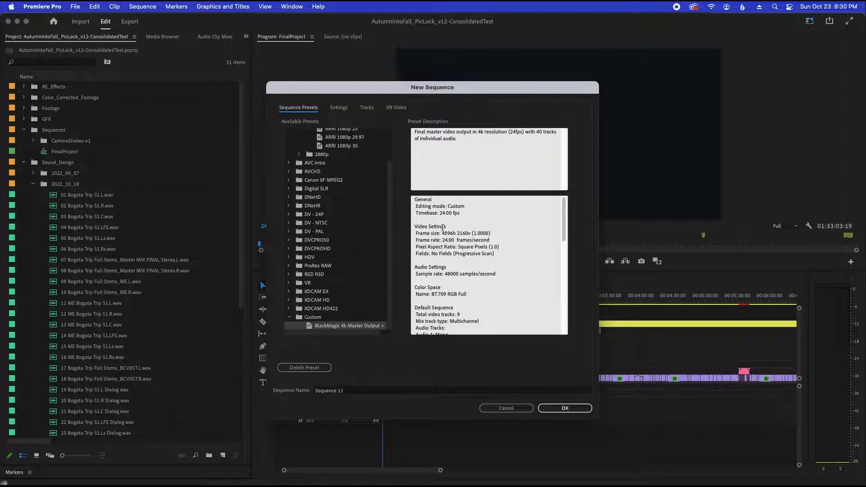
Step: Review the new sequence's editing mode and timebase options, keeping Custom and 24.00 frames/second
{"action": "left_click", "coordinate": [338, 108]}
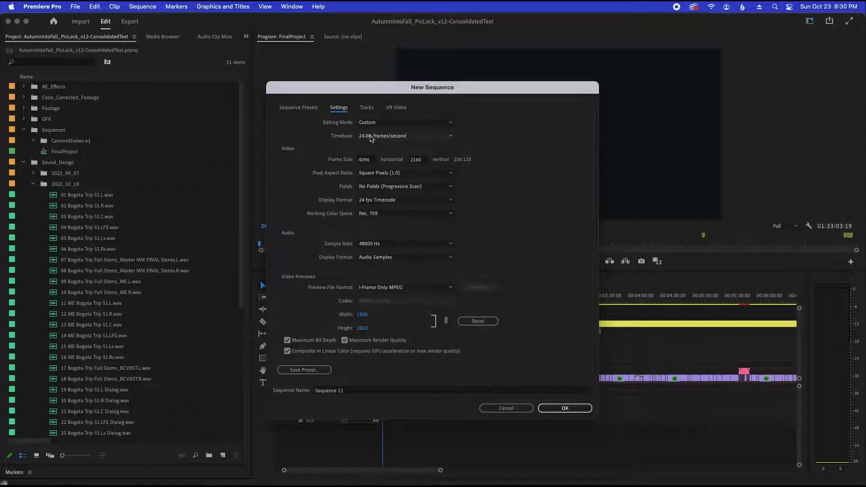
{"action": "left_click", "coordinate": [374, 123]}
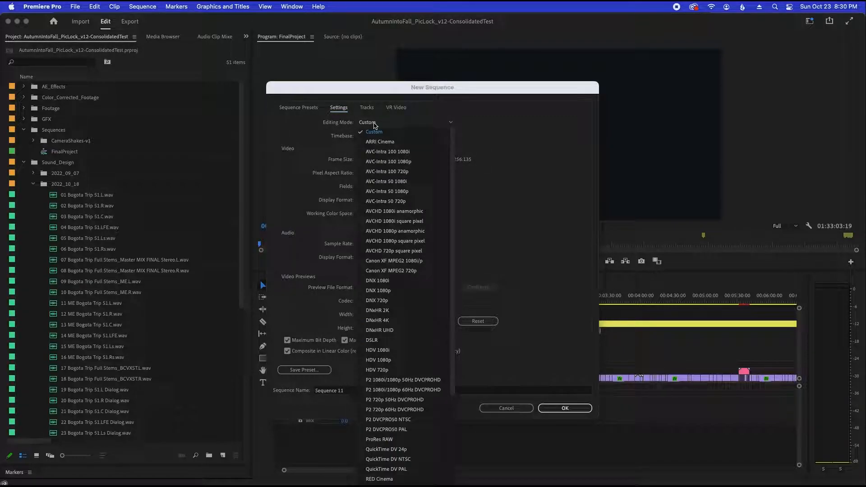
{"action": "left_click", "coordinate": [491, 134]}
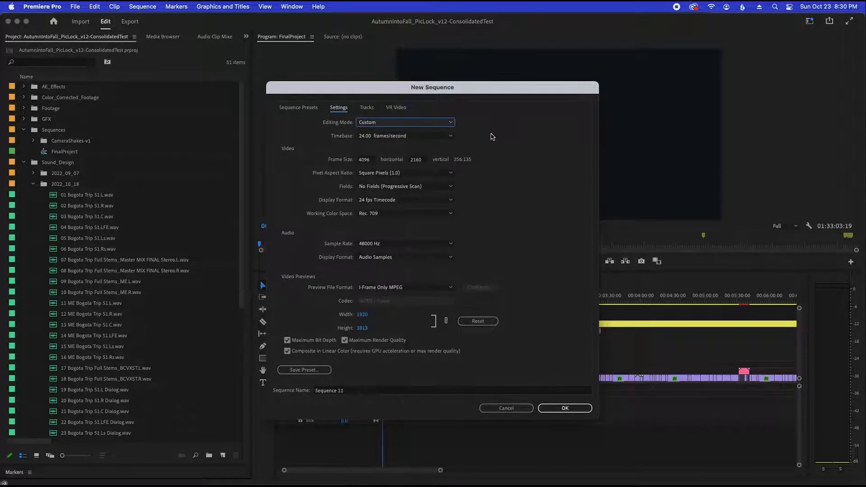
{"action": "left_click", "coordinate": [373, 140]}
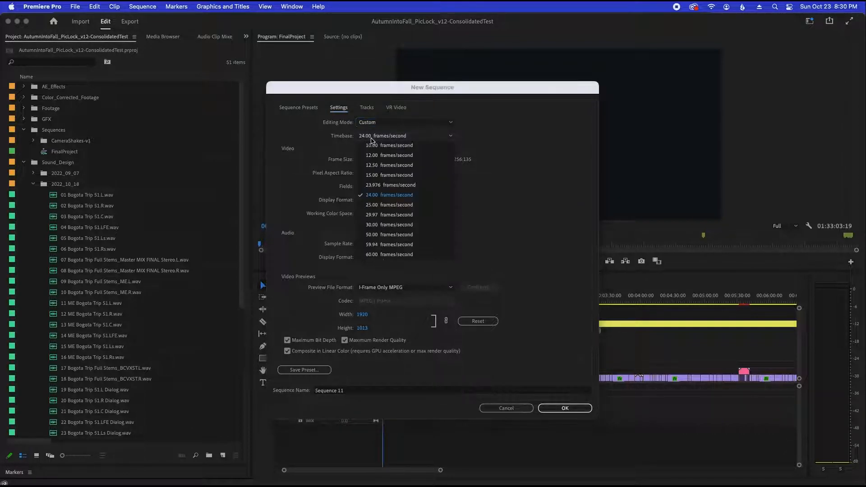
{"action": "left_click", "coordinate": [496, 142]}
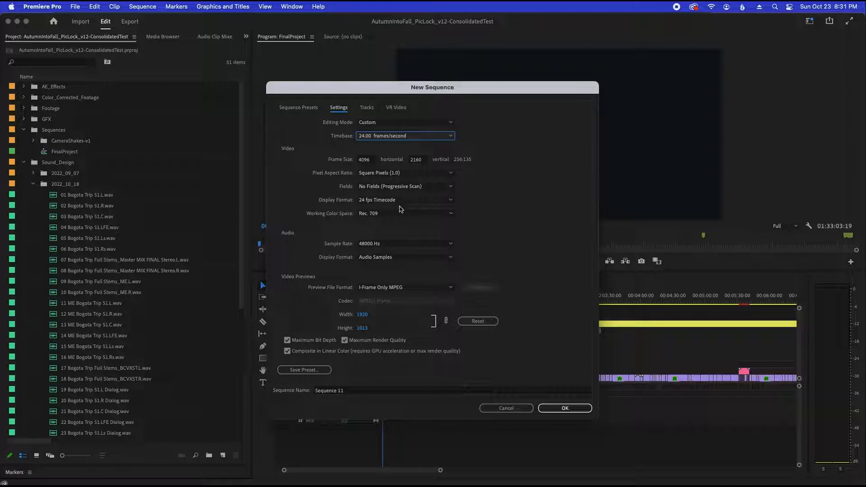
Step: Review the new sequence's track setup, keeping the Multichannel mix and examining the list of mono audio tracks
{"action": "left_click", "coordinate": [367, 108]}
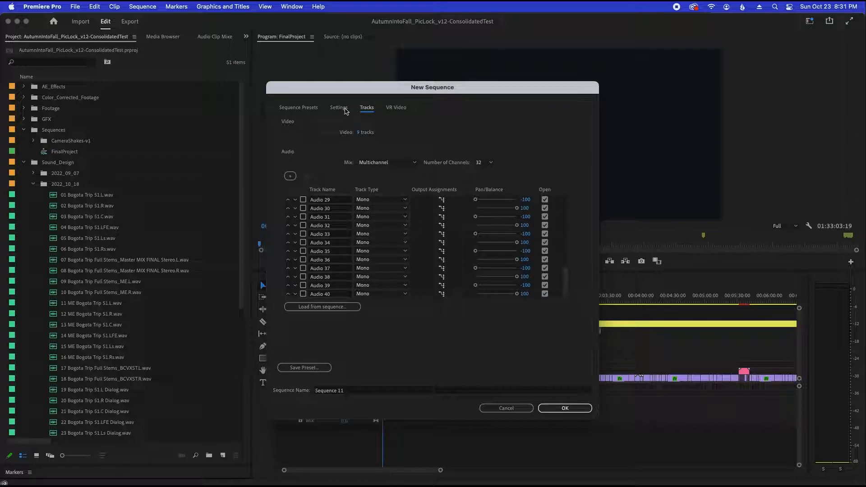
{"action": "left_click", "coordinate": [380, 165]}
{"action": "left_click", "coordinate": [381, 192]}
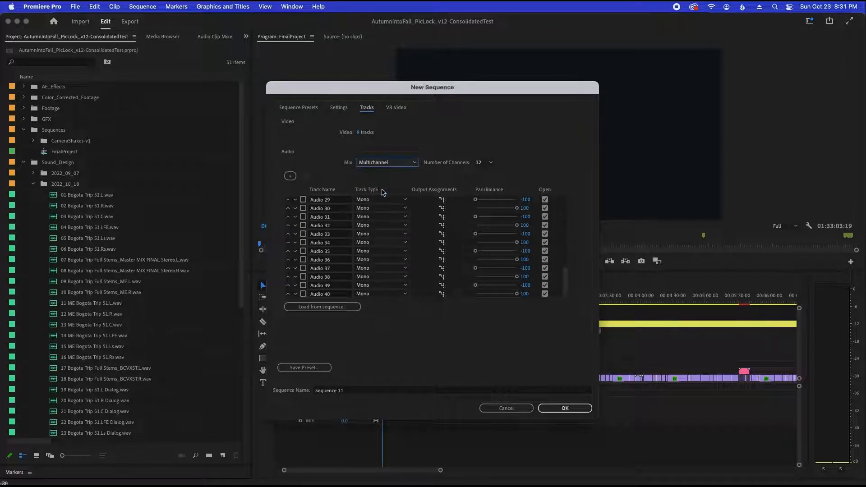
{"action": "left_click_drag", "start_coordinate": [567, 289], "coordinate": [563, 206]}
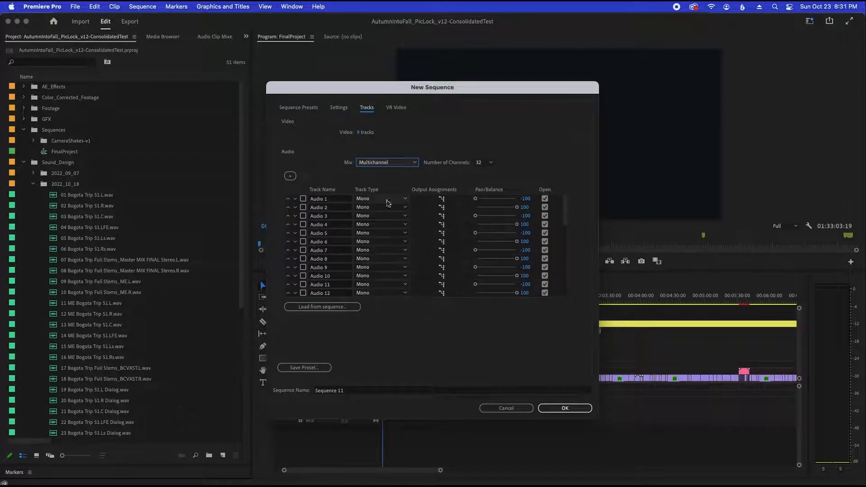
Step: Add four more mono audio tracks, Audio 41 to Audio 44, to the new sequence
{"action": "left_click", "coordinate": [290, 176]}
{"action": "left_click", "coordinate": [290, 176]}
{"action": "left_click", "coordinate": [290, 176]}
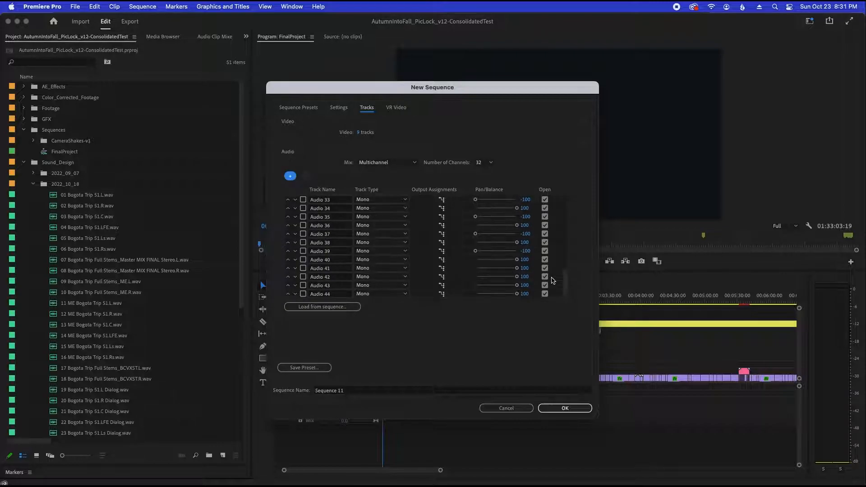
Step: Delete the extra tracks Audio 41 to Audio 44 from the new sequence
{"action": "left_click", "coordinate": [303, 293]}
{"action": "left_click", "coordinate": [303, 285]}
{"action": "left_click", "coordinate": [303, 276]}
{"action": "left_click", "coordinate": [303, 268]}
{"action": "left_click", "coordinate": [306, 176]}
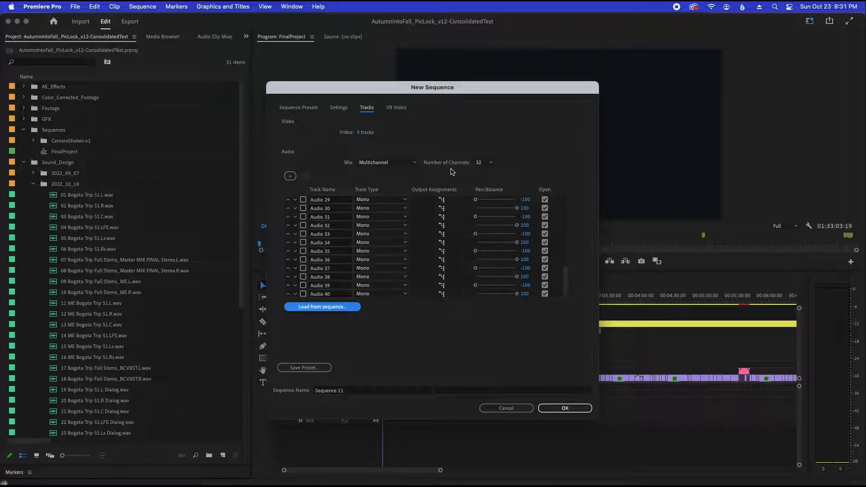
Step: Keep the number of channels at 32 and check the 40-channel assignment list in Preview before returning to the sequence setup
{"action": "left_click", "coordinate": [481, 163]}
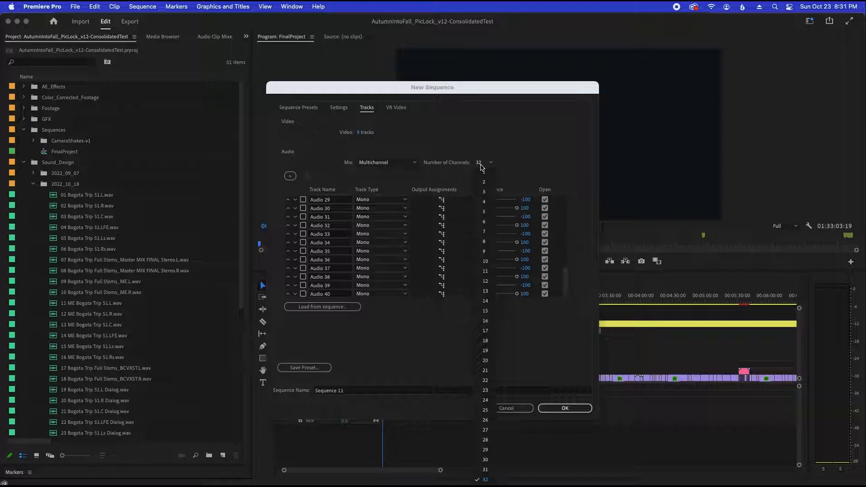
{"action": "left_click", "coordinate": [487, 480]}
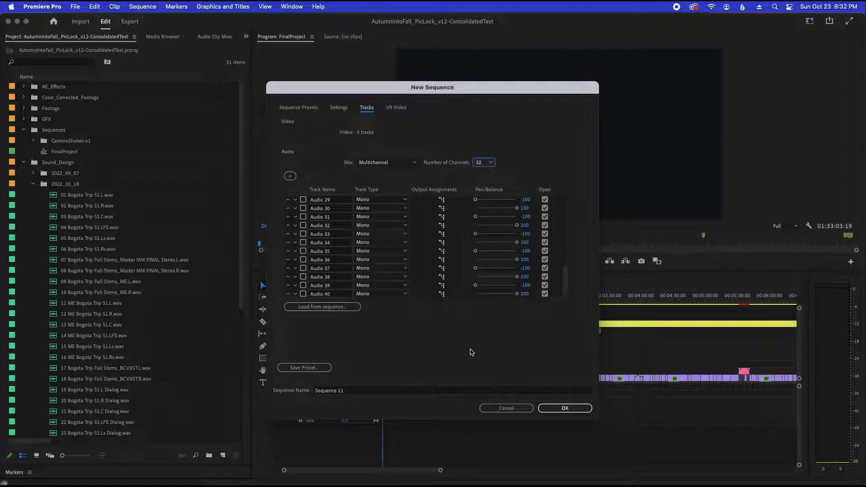
{"action": "key", "text": "super+Tab"}
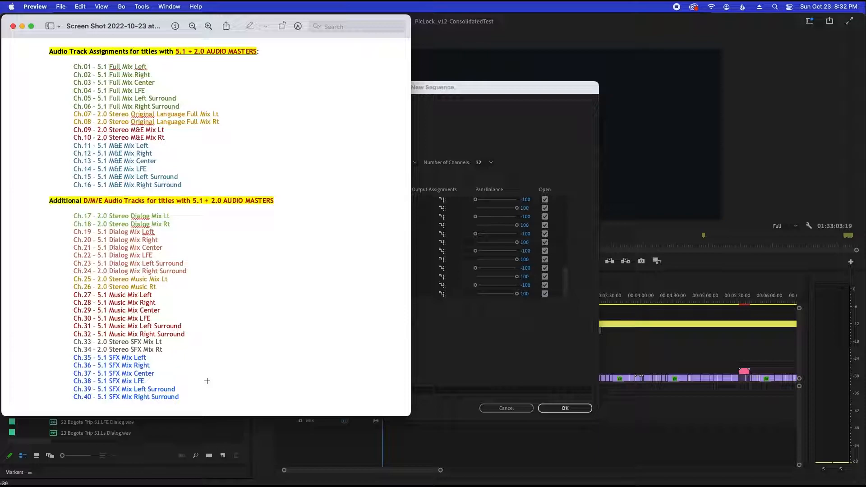
{"action": "left_click", "coordinate": [489, 352]}
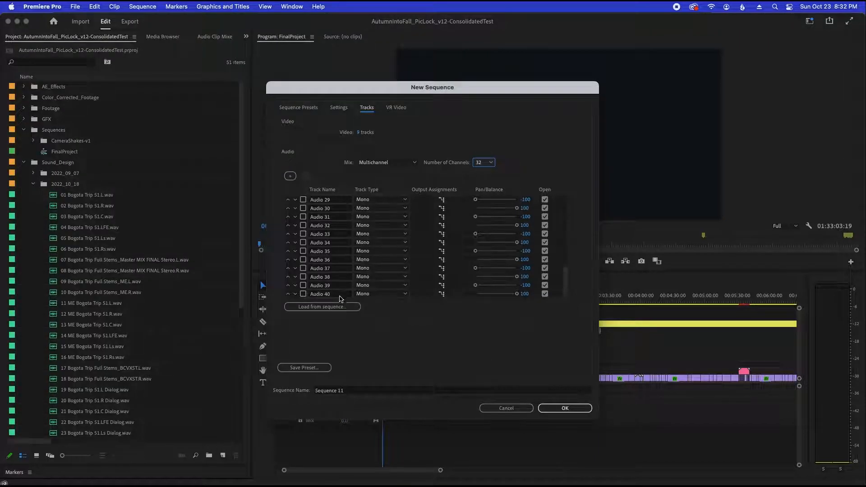
Step: Delete tracks Audio 33 to Audio 40 so the new sequence has 32 mono audio tracks
{"action": "left_click", "coordinate": [303, 294]}
{"action": "left_click", "coordinate": [304, 285]}
{"action": "left_click", "coordinate": [303, 277]}
{"action": "left_click", "coordinate": [303, 268]}
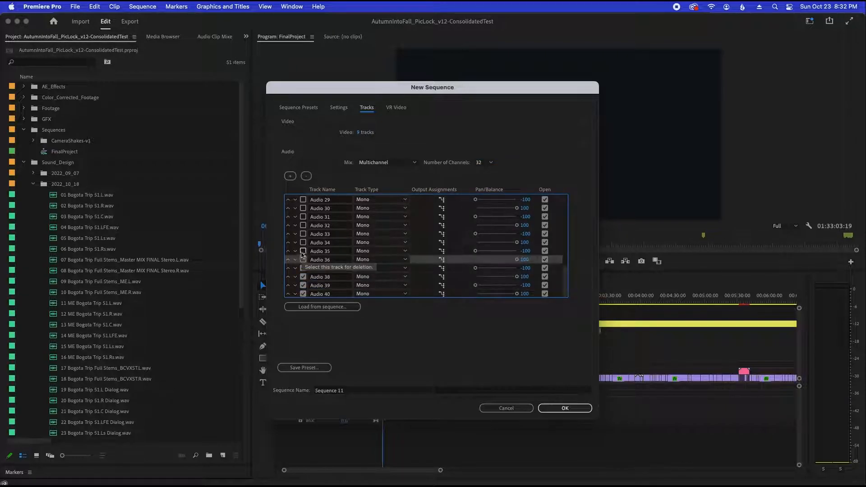
{"action": "left_click", "coordinate": [303, 259]}
{"action": "left_click", "coordinate": [303, 251]}
{"action": "left_click", "coordinate": [304, 242]}
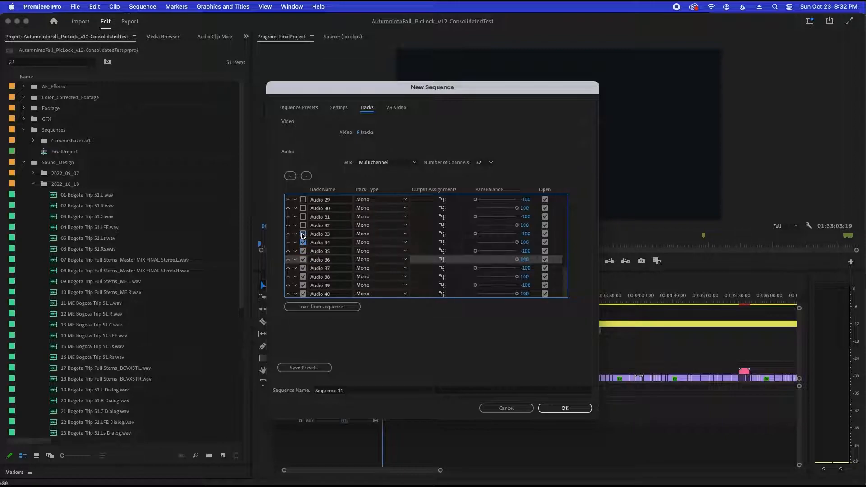
{"action": "left_click", "coordinate": [307, 176]}
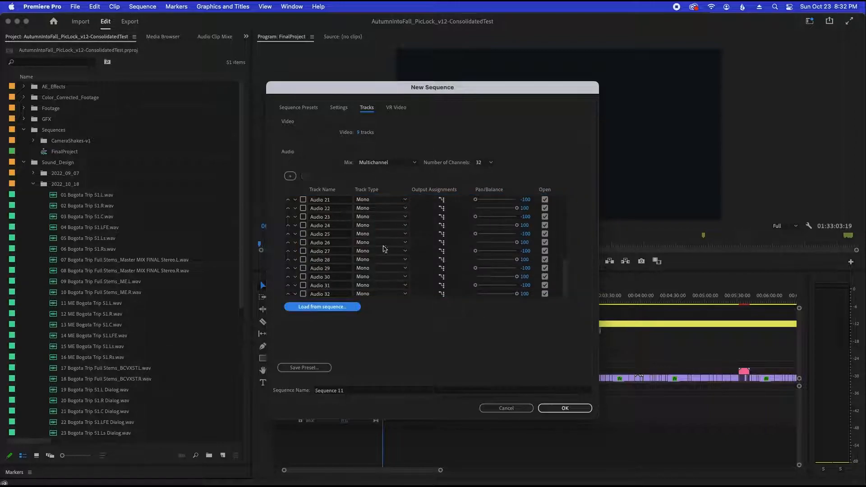
Step: Review the new sequence's audio track list from Audio 1 to Audio 32 and keep Audio 1's track type as Mono
{"action": "scroll", "coordinate": [570, 280], "scroll_direction": "up", "scroll_amount": 10}
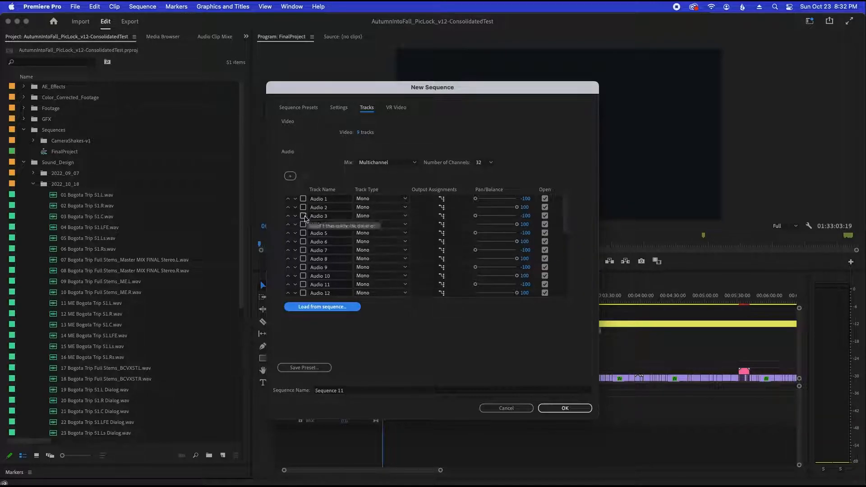
{"action": "scroll", "coordinate": [560, 271], "scroll_direction": "down", "scroll_amount": 10}
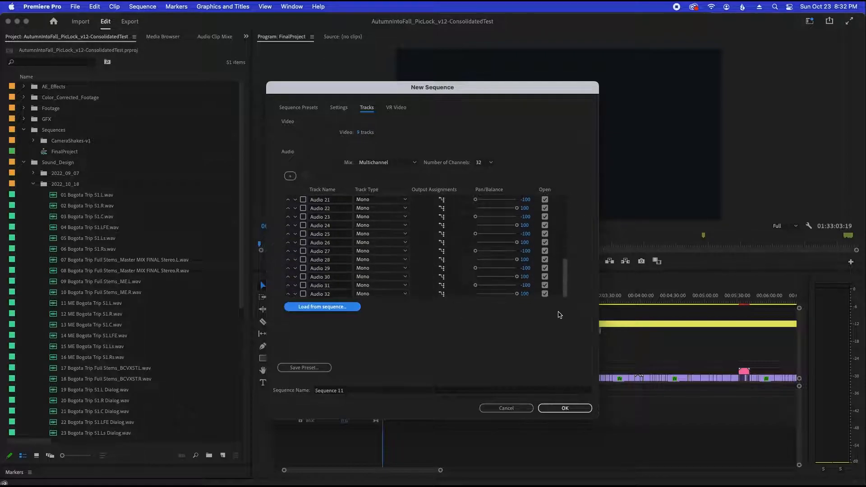
{"action": "scroll", "coordinate": [560, 294], "scroll_direction": "up", "scroll_amount": 10}
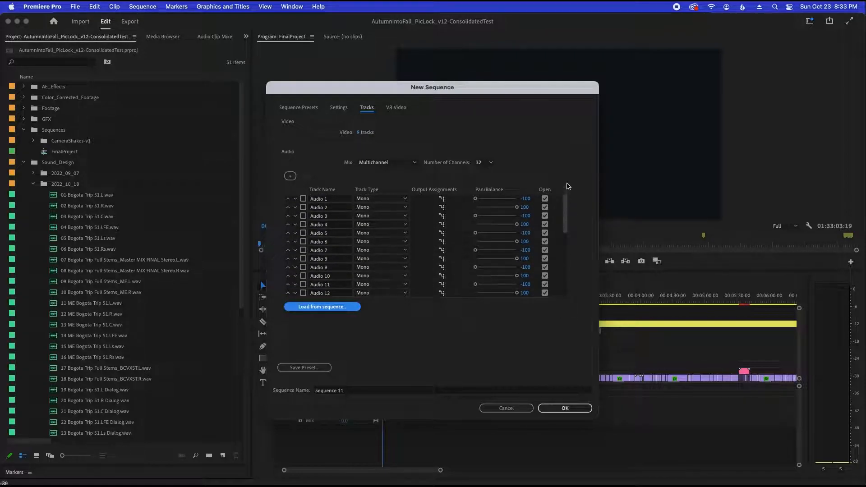
{"action": "left_click", "coordinate": [394, 200]}
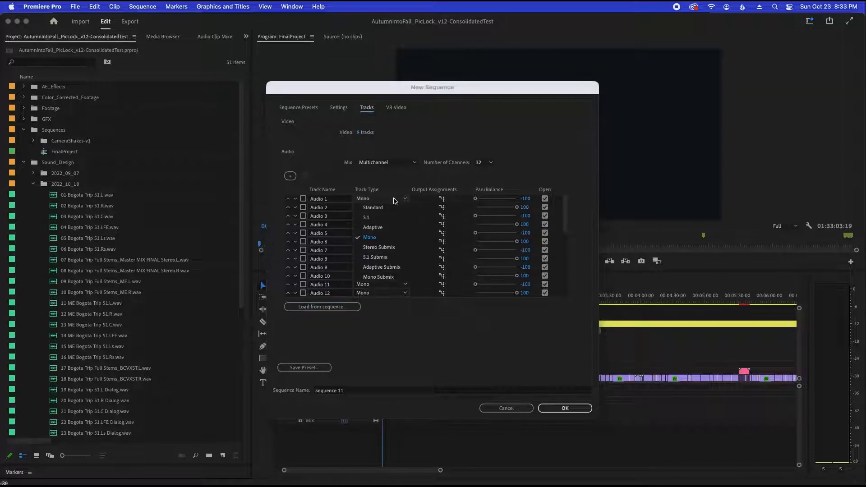
{"action": "left_click", "coordinate": [389, 237]}
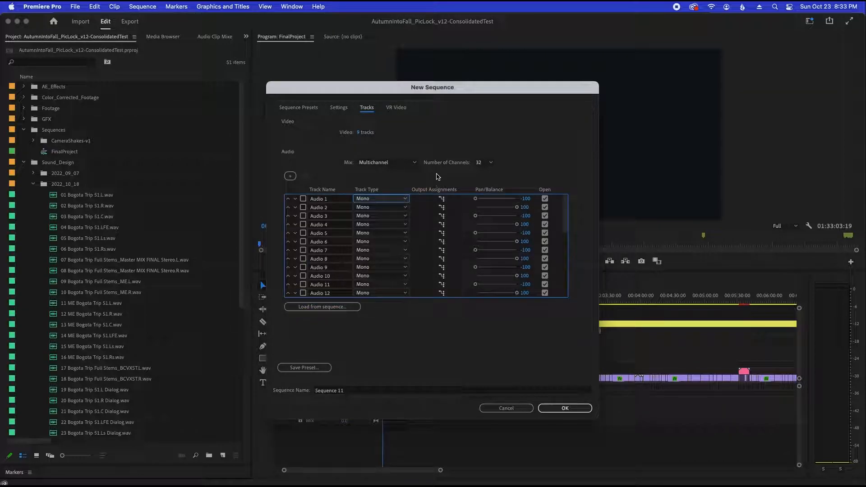
Step: Inspect the output channel assignments available for Audio 1 and leave them without making changes
{"action": "left_click", "coordinate": [443, 200]}
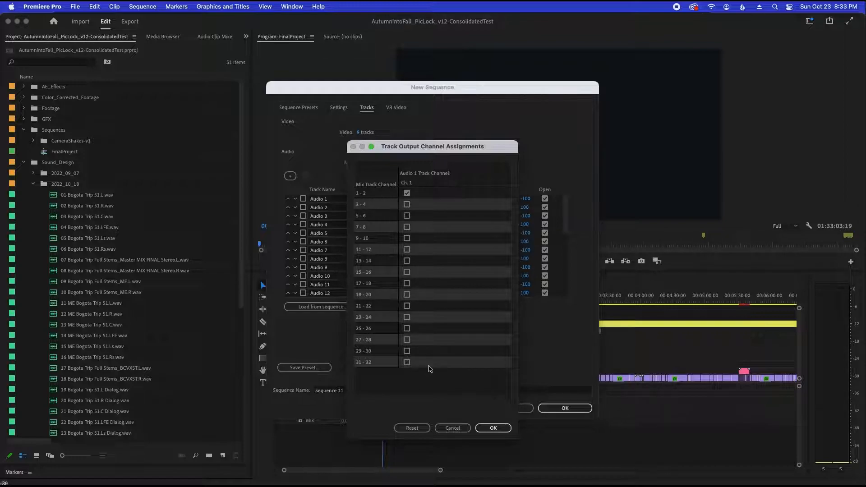
{"action": "left_click", "coordinate": [452, 428]}
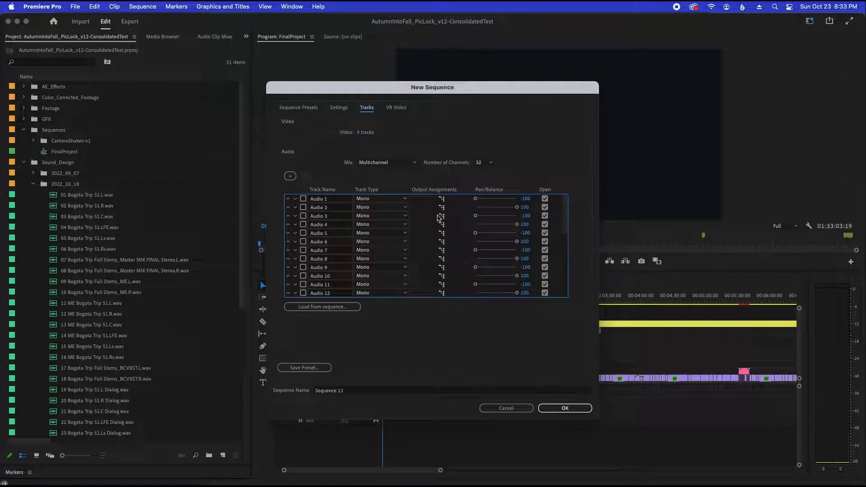
{"action": "left_click", "coordinate": [442, 199]}
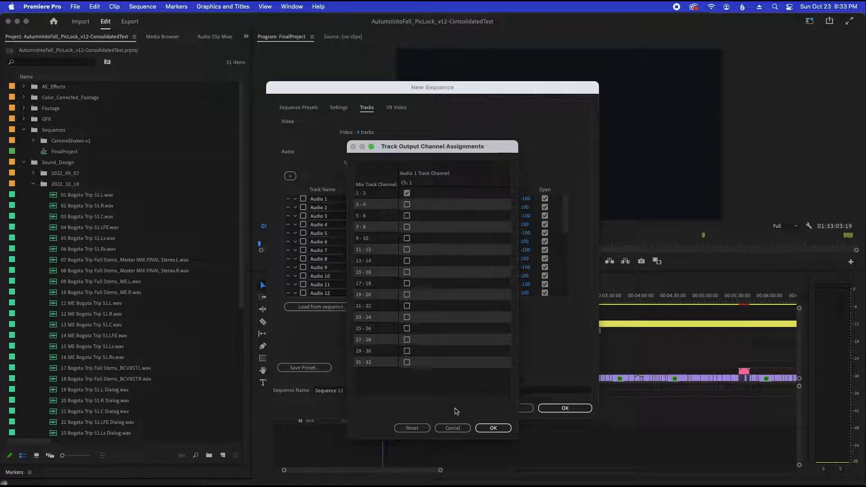
{"action": "left_click", "coordinate": [453, 428]}
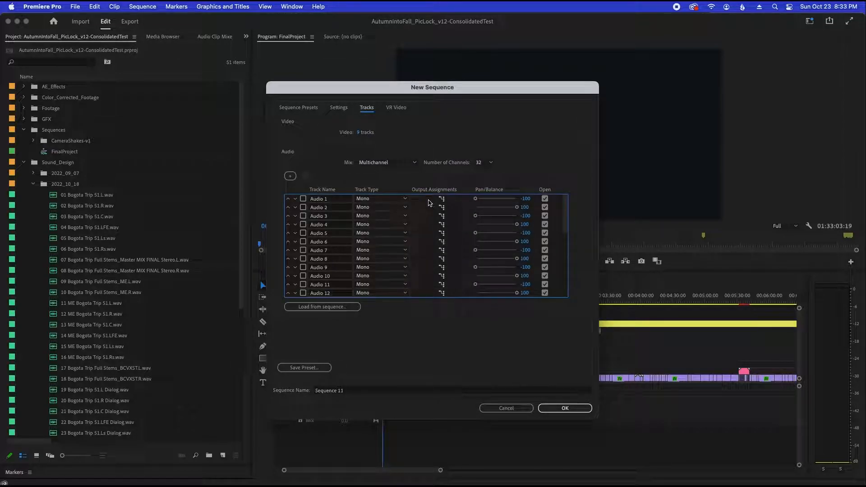
{"action": "left_click_drag", "start_coordinate": [565, 225], "coordinate": [567, 179]}
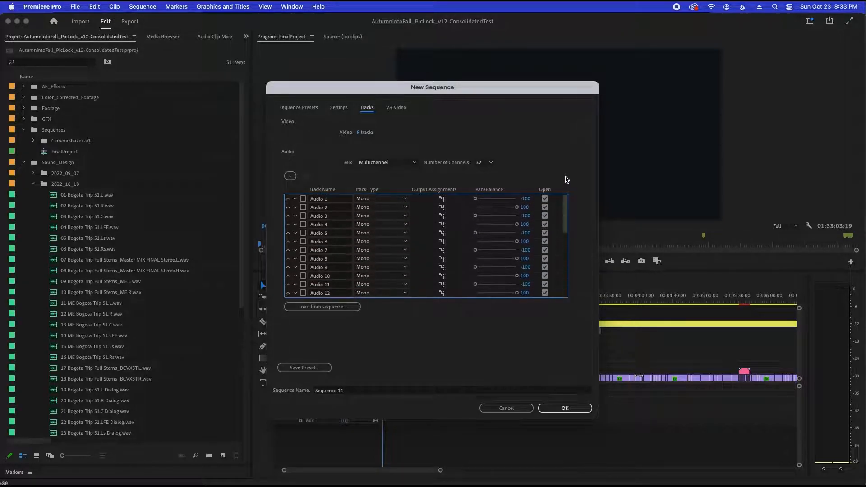
{"action": "left_click", "coordinate": [442, 200]}
{"action": "left_click", "coordinate": [449, 431]}
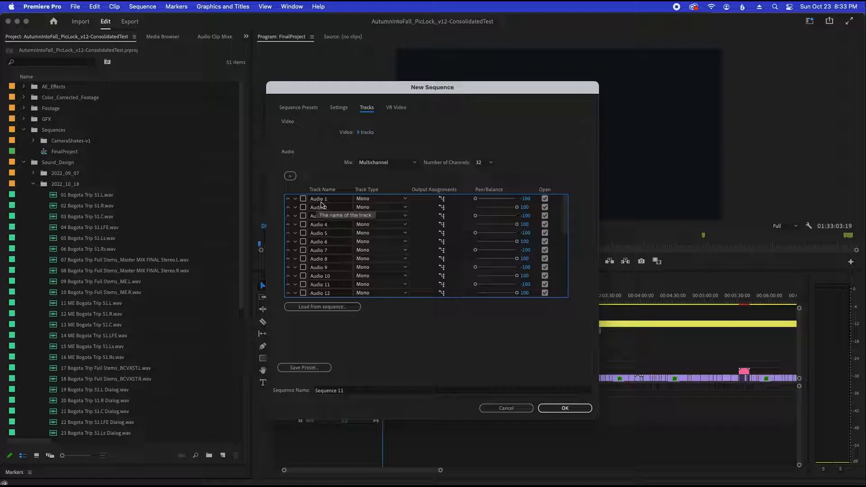
Step: Confirm mix track channels 1 - 2 as the output assignment for Audio 1 and Audio 2
{"action": "left_click", "coordinate": [443, 200]}
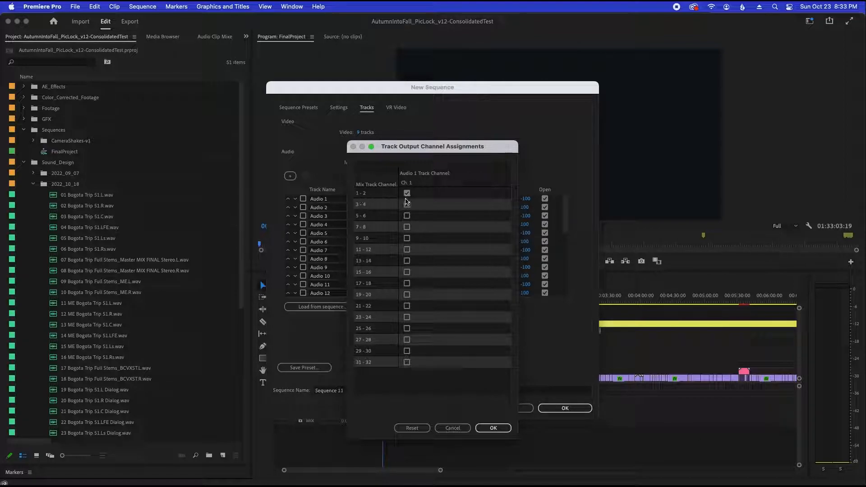
{"action": "left_click", "coordinate": [494, 428]}
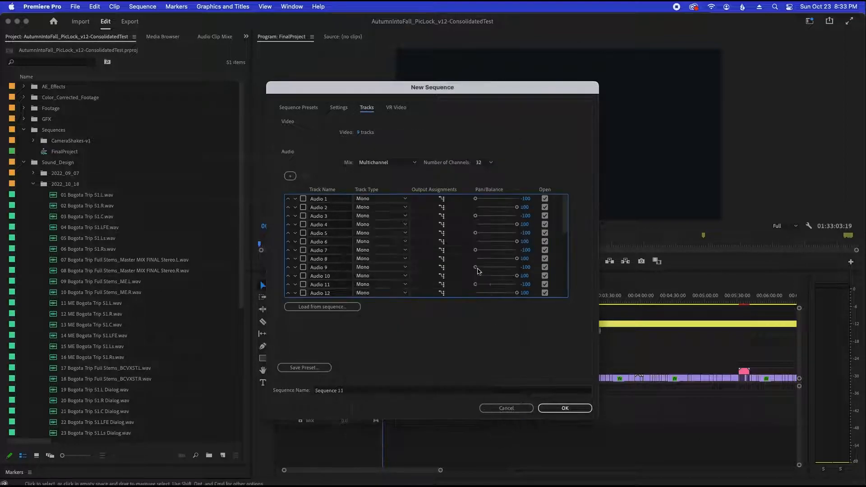
{"action": "left_click", "coordinate": [442, 207]}
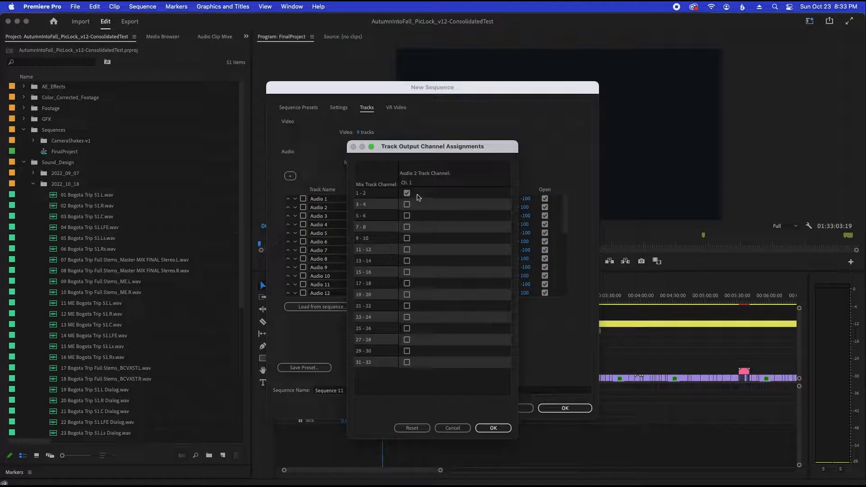
{"action": "left_click", "coordinate": [493, 428]}
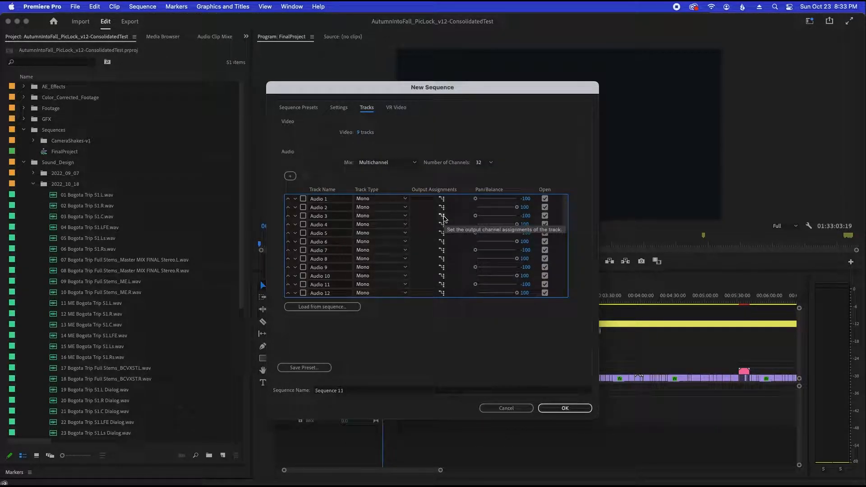
Step: Reassign the outputs of Audio 3 and Audio 4 from mix track channels 1 - 2 to 3 - 4
{"action": "left_click", "coordinate": [442, 216]}
{"action": "left_click", "coordinate": [407, 193]}
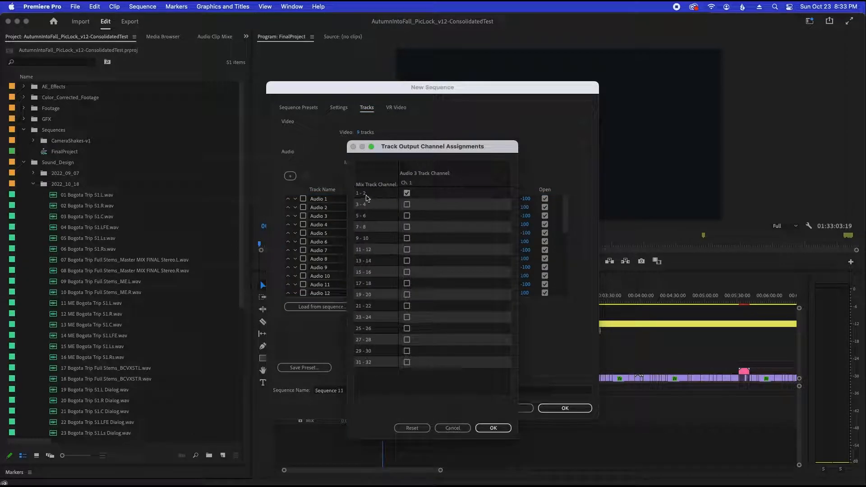
{"action": "left_click", "coordinate": [407, 193]}
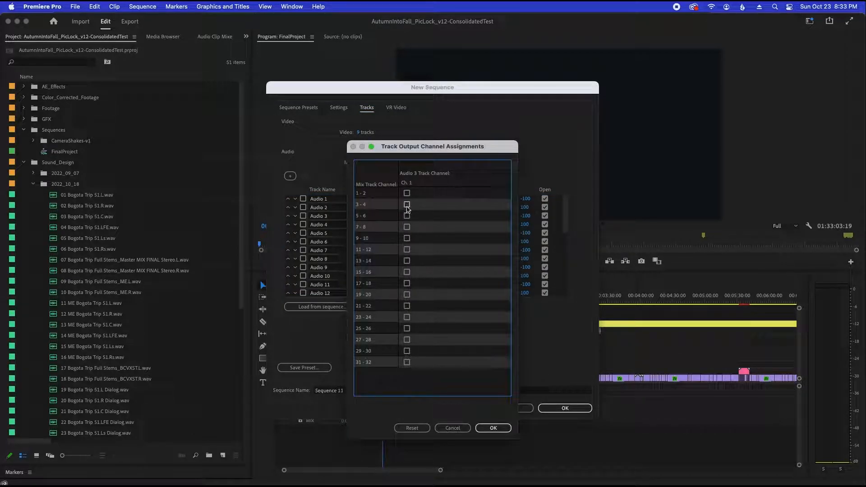
{"action": "left_click", "coordinate": [484, 429]}
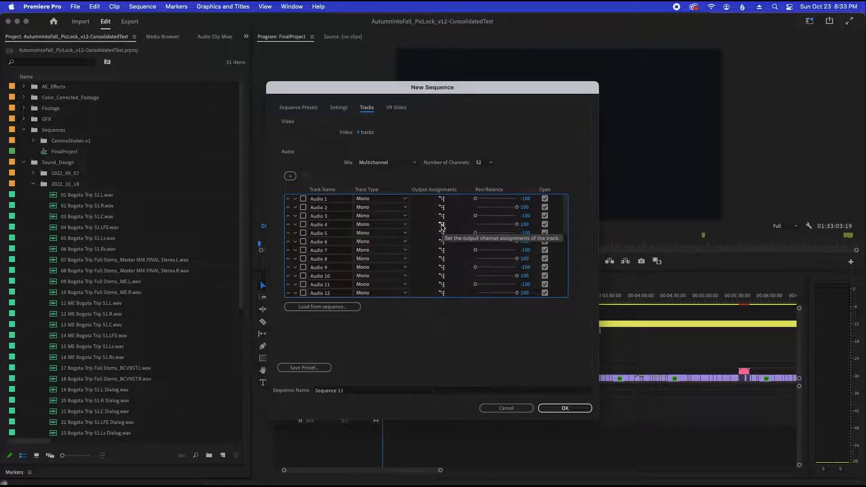
{"action": "left_click", "coordinate": [442, 226]}
{"action": "left_click", "coordinate": [407, 204]}
{"action": "left_click", "coordinate": [407, 193]}
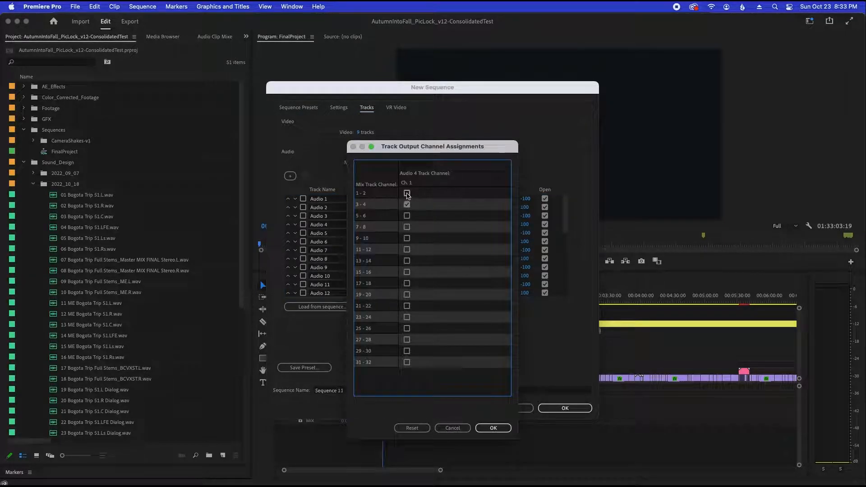
{"action": "left_click", "coordinate": [494, 428]}
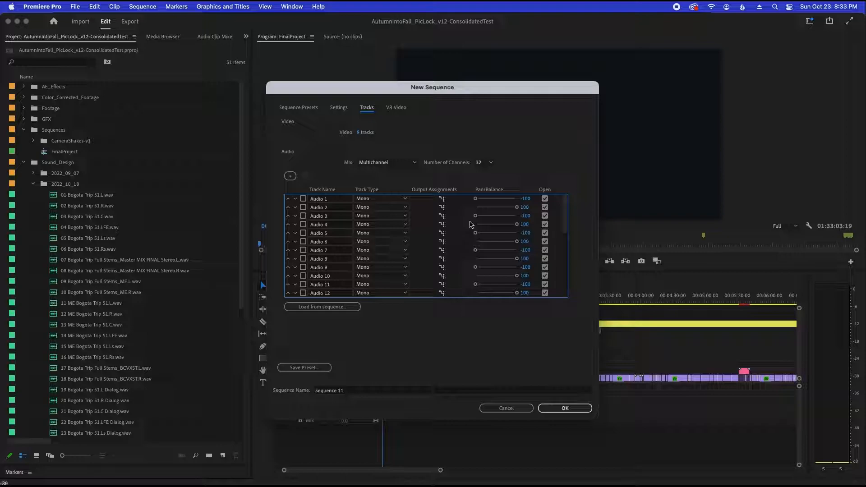
Step: Name the new sequence FinalMasterVideo and create it
{"action": "left_click", "coordinate": [349, 391]}
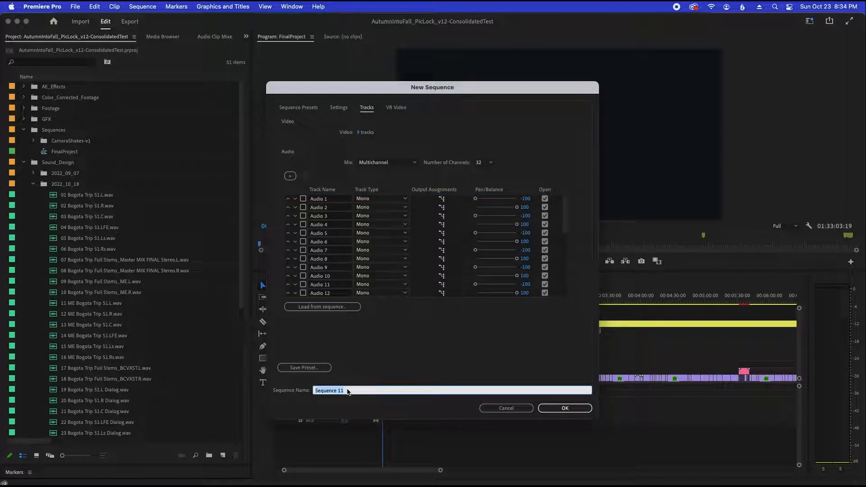
{"action": "type", "text": "FinalMasterVideo"}
{"action": "key", "text": "Return"}
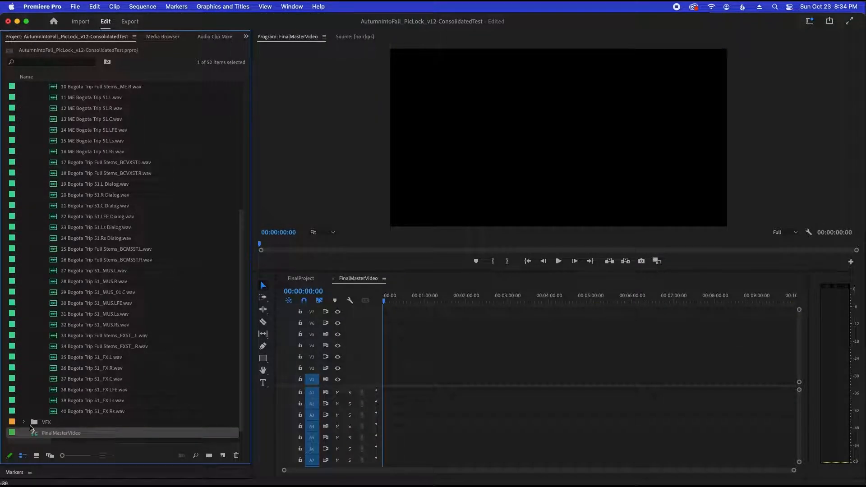
Step: Collapse the expanded sound design folder and move the FinalMasterVideo sequence into the Sequences bin
{"action": "left_click_drag", "start_coordinate": [238, 356], "coordinate": [238, 239]}
{"action": "left_click", "coordinate": [33, 174]}
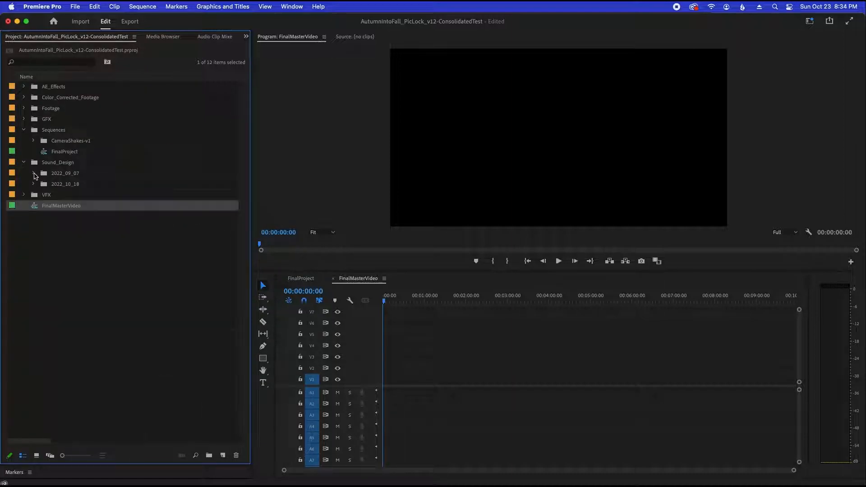
{"action": "left_click_drag", "start_coordinate": [58, 137], "coordinate": [57, 136]}
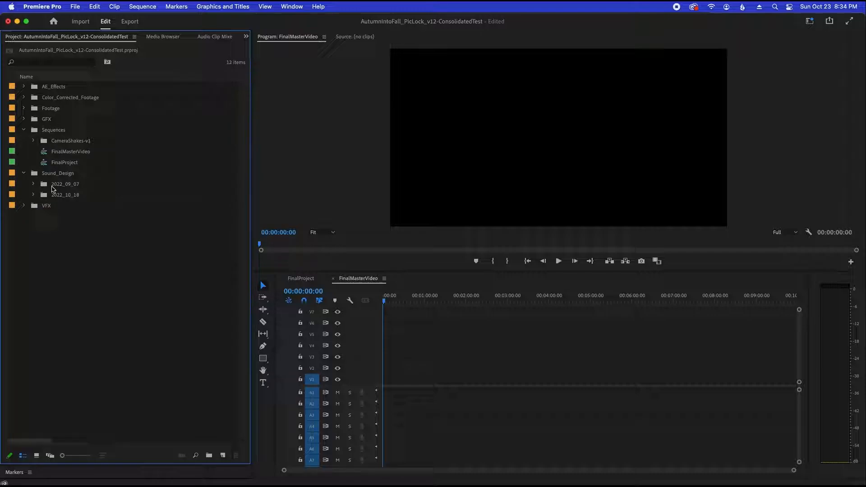
Step: Copy all clips from the FinalProject sequence and paste them into the FinalMasterVideo sequence
{"action": "double_click", "coordinate": [44, 163]}
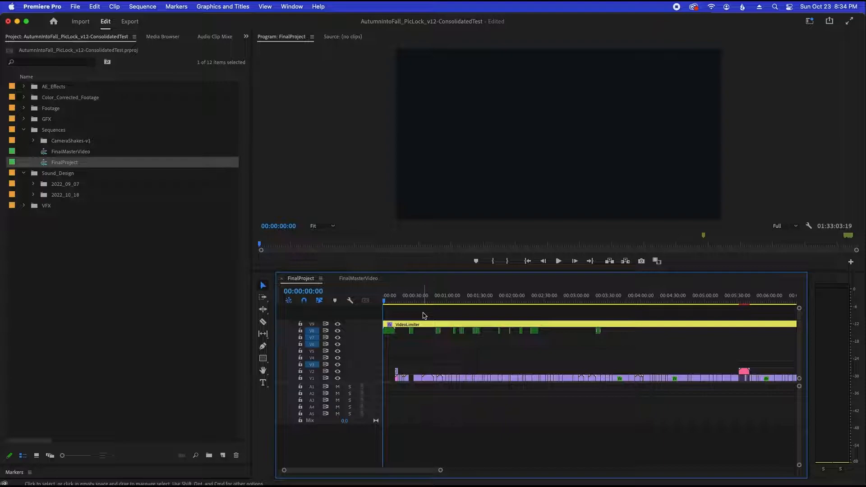
{"action": "key", "text": "super+a"}
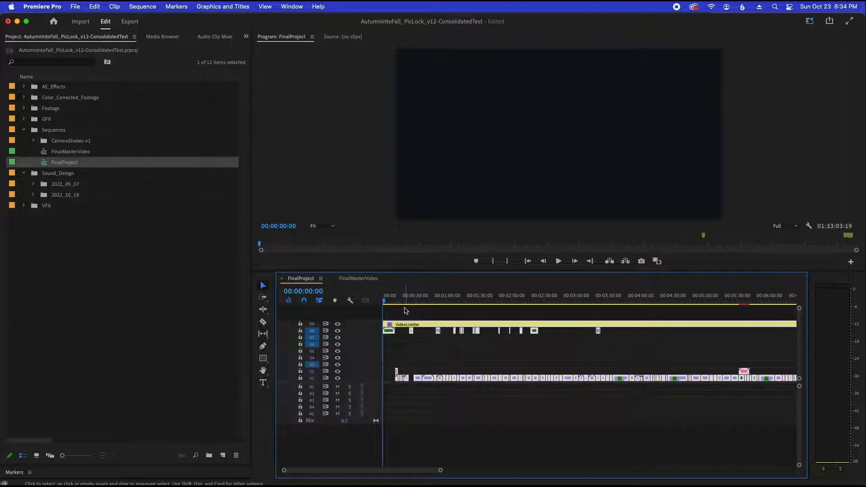
{"action": "left_click", "coordinate": [360, 279]}
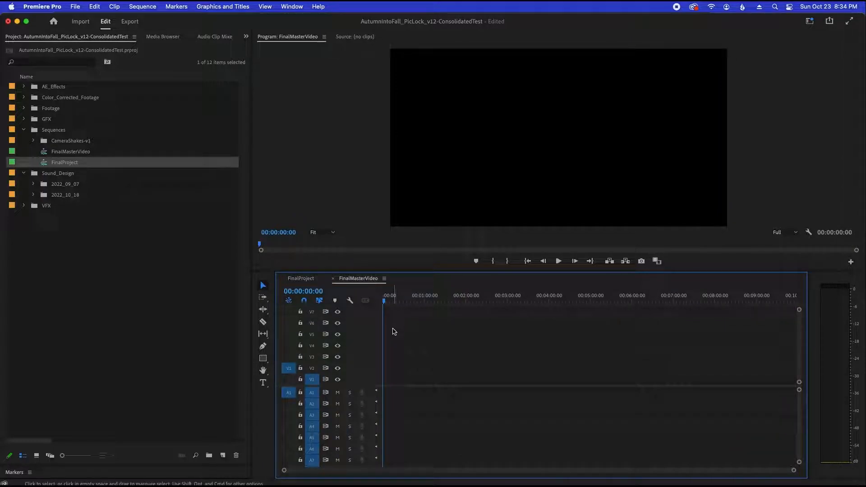
{"action": "key", "text": "super+v"}
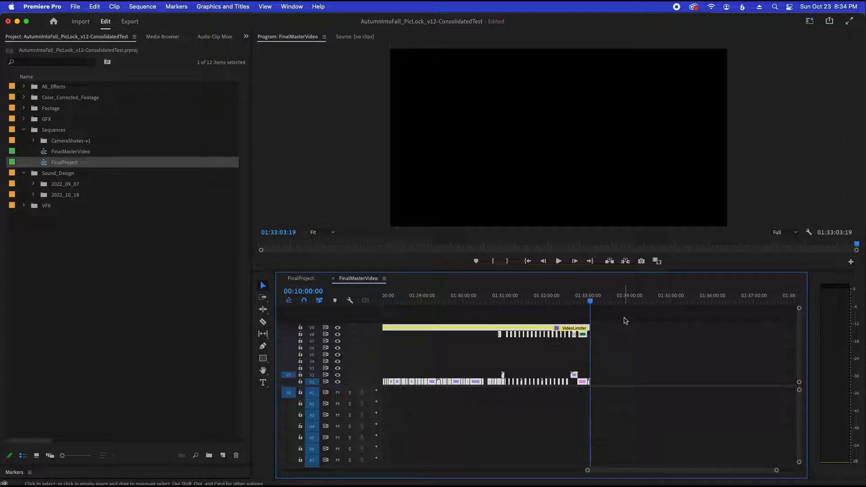
Step: Fit the whole pasted edit in the FinalMasterVideo timeline and return the playhead to 00:00:00:00
{"action": "left_click", "coordinate": [522, 301]}
{"action": "left_click", "coordinate": [650, 301]}
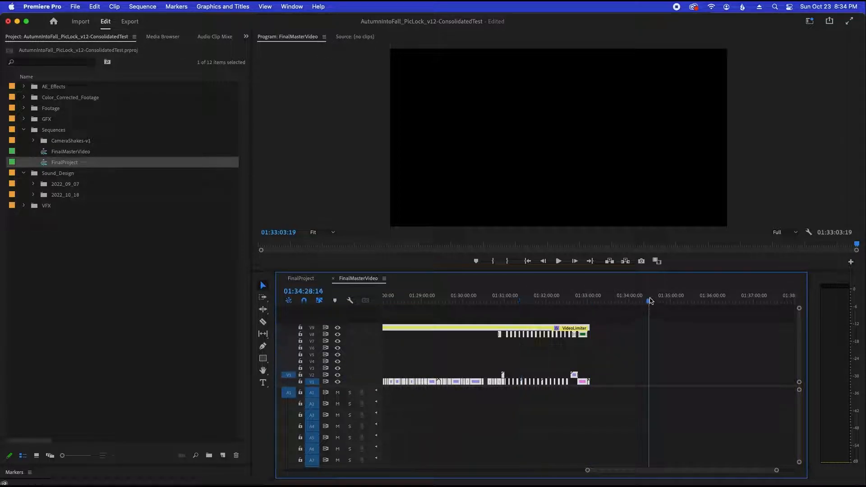
{"action": "key", "text": "minus"}
{"action": "key", "text": "minus"}
{"action": "key", "text": "minus"}
{"action": "key", "text": "minus"}
{"action": "left_click_drag", "start_coordinate": [396, 301], "coordinate": [366, 304]}
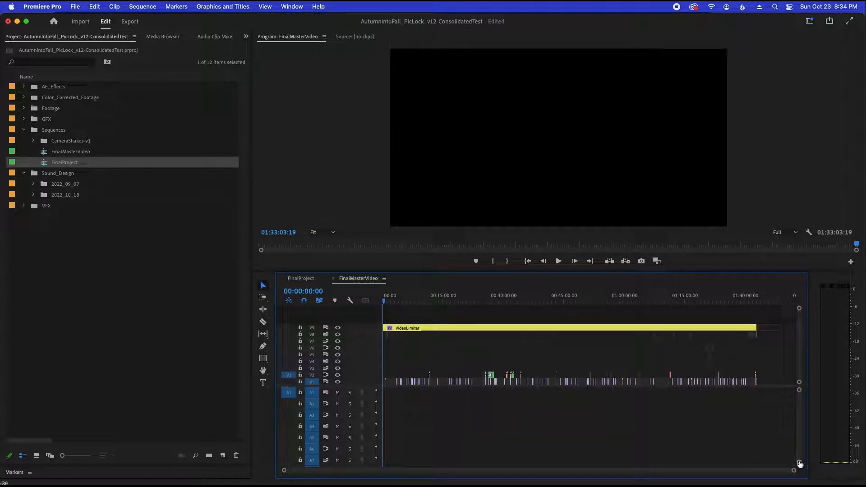
Step: Enlarge the timeline to show more audio tracks and group the sequence timelines with the Audio Meters
{"action": "left_click_drag", "start_coordinate": [800, 464], "coordinate": [800, 467]}
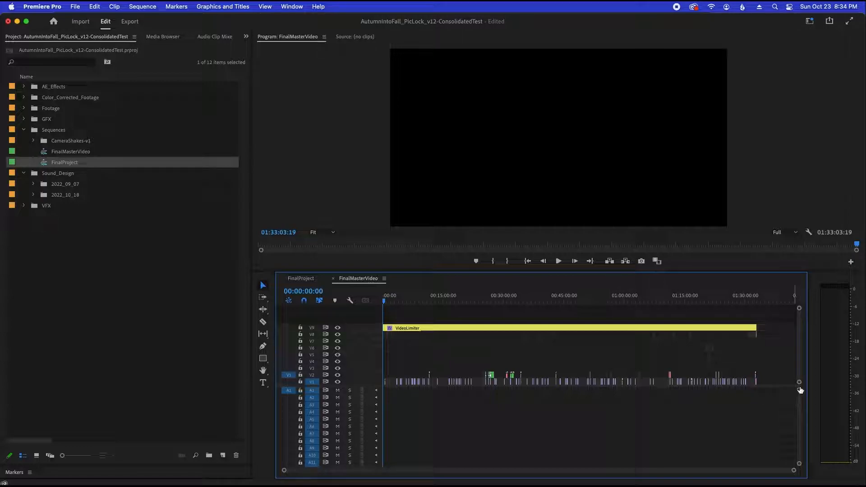
{"action": "left_click_drag", "start_coordinate": [800, 386], "coordinate": [799, 343]}
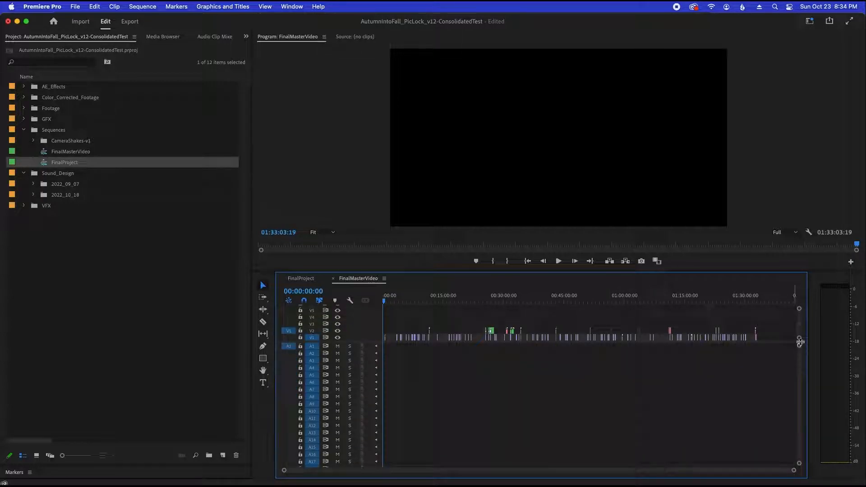
{"action": "left_click_drag", "start_coordinate": [754, 274], "coordinate": [753, 264]}
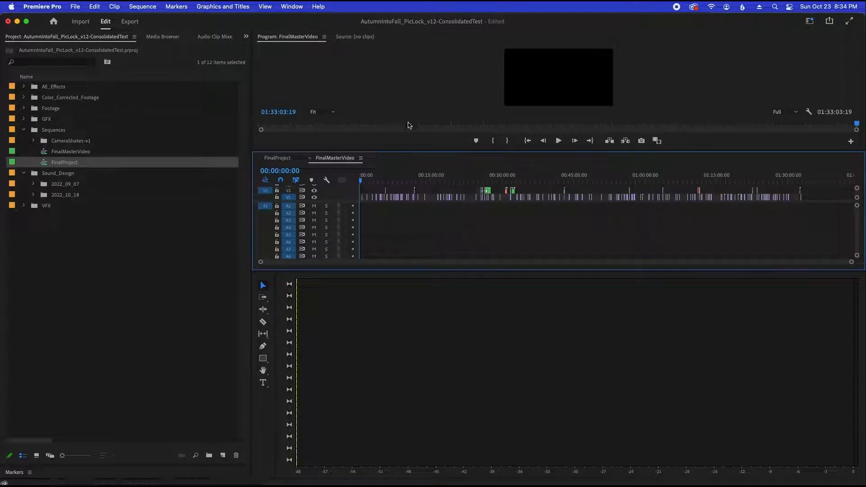
{"action": "left_click_drag", "start_coordinate": [386, 163], "coordinate": [392, 296]}
{"action": "left_click_drag", "start_coordinate": [407, 161], "coordinate": [420, 344]}
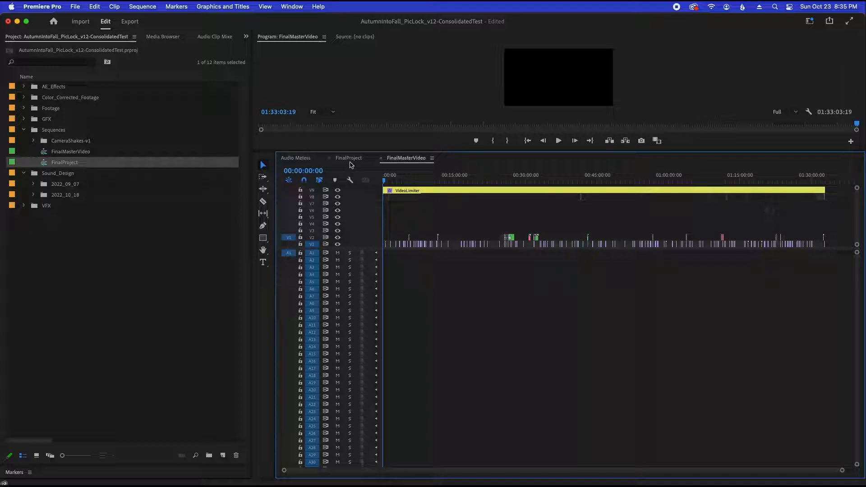
{"action": "left_click_drag", "start_coordinate": [650, 152], "coordinate": [650, 177]}
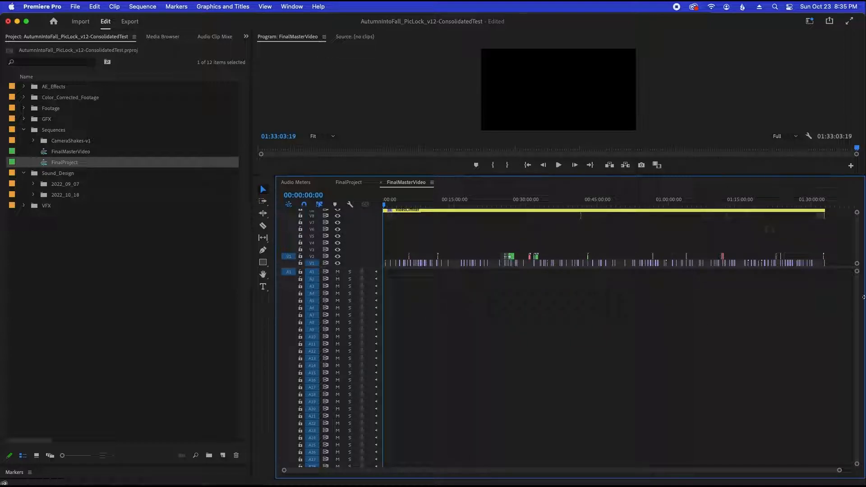
Step: Enlarge the timeline and its audio area to show all 32 audio tracks, and expand the 2022_10_18 sound design bin
{"action": "left_click_drag", "start_coordinate": [859, 473], "coordinate": [859, 477]}
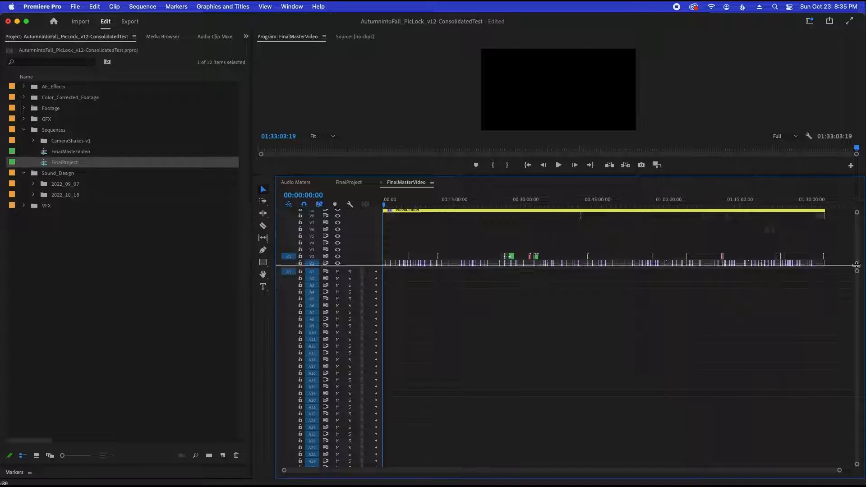
{"action": "left_click_drag", "start_coordinate": [857, 265], "coordinate": [857, 253]}
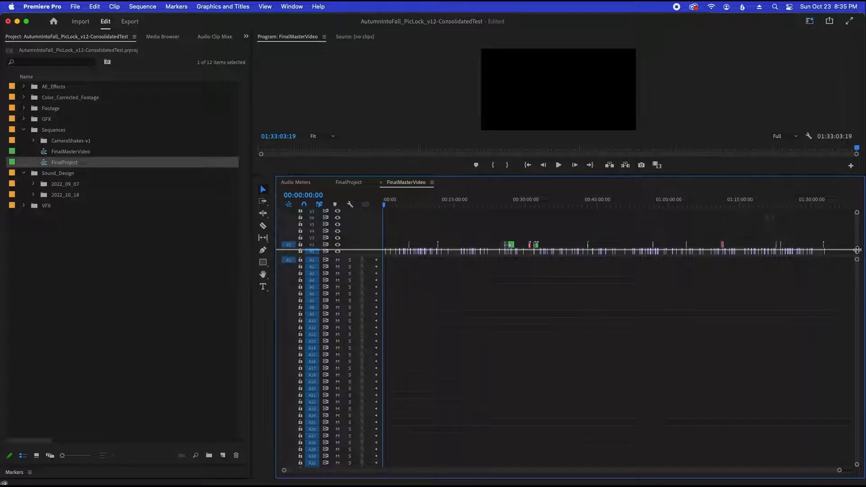
{"action": "left_click_drag", "start_coordinate": [858, 250], "coordinate": [857, 244]}
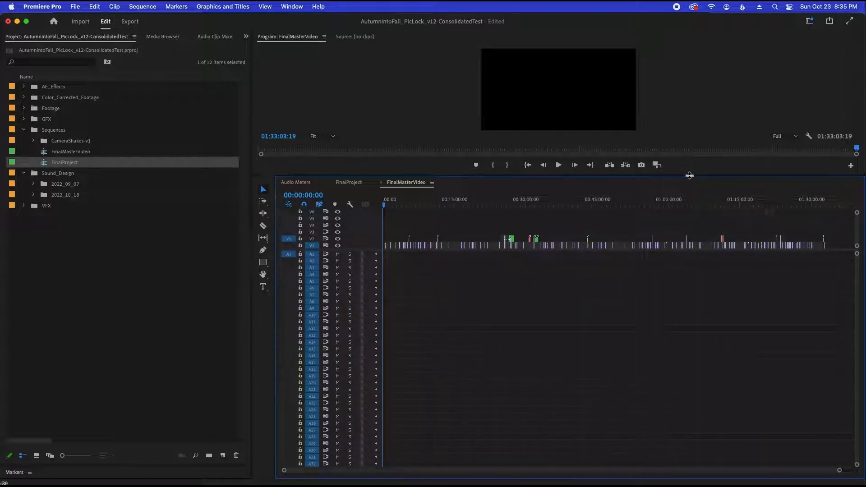
{"action": "left_click_drag", "start_coordinate": [689, 175], "coordinate": [688, 157]}
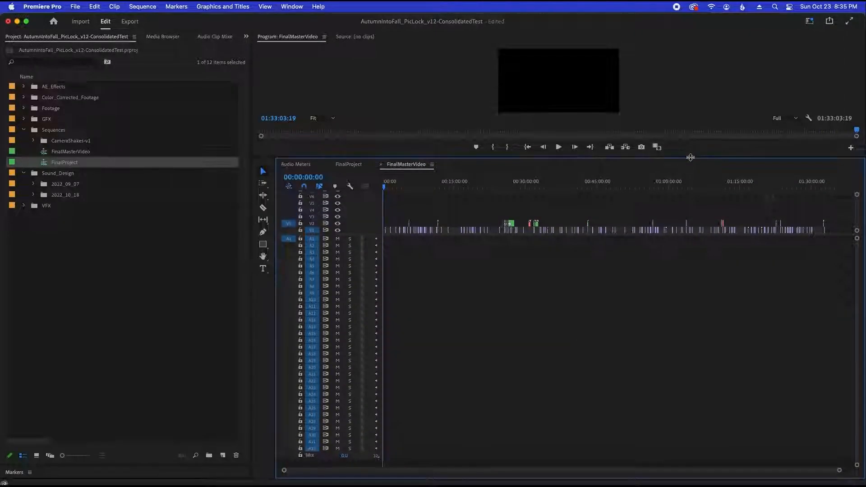
{"action": "left_click", "coordinate": [33, 195]}
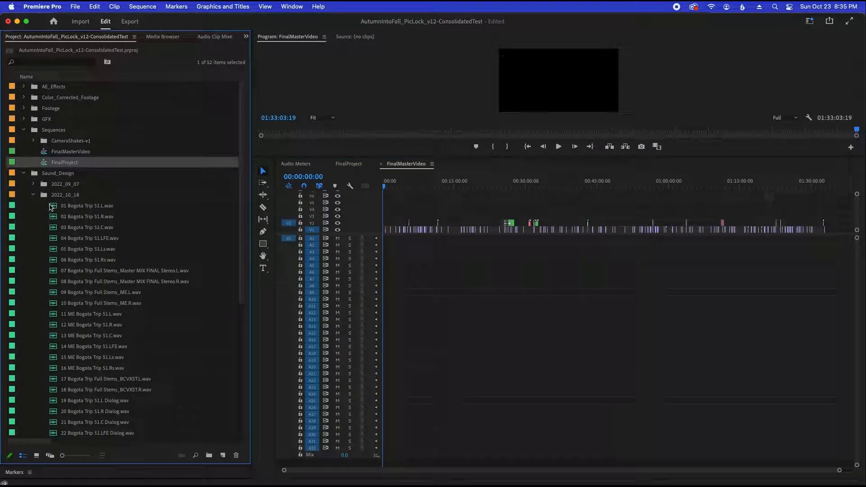
Step: Try to place WAV files 01 through 32 from the 2022_10_18 bin together on FinalMasterVideo's audio tracks
{"action": "left_click", "coordinate": [35, 208]}
{"action": "left_click_drag", "start_coordinate": [31, 212], "coordinate": [399, 246]}
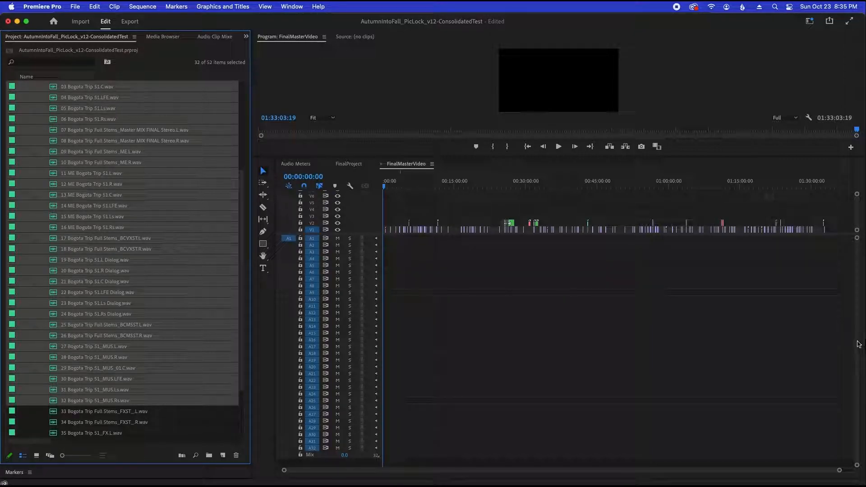
{"action": "left_click", "coordinate": [858, 362]}
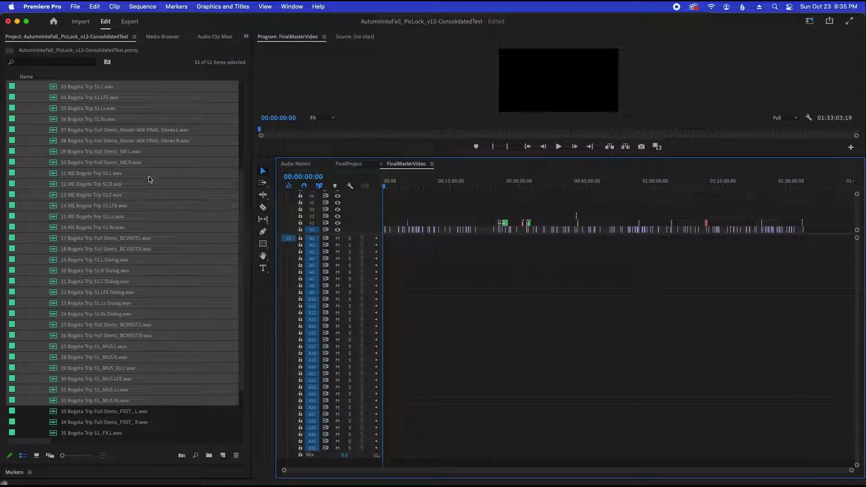
{"action": "left_click_drag", "start_coordinate": [50, 132], "coordinate": [436, 253]}
{"action": "left_click", "coordinate": [169, 206]}
{"action": "left_click_drag", "start_coordinate": [240, 195], "coordinate": [238, 134]}
Step: Place the 01 L, 02 R and 03 C Bogota Trip 51 WAV files on tracks A1, A2 and A3 at the sequence start
{"action": "left_click_drag", "start_coordinate": [55, 206], "coordinate": [395, 244]}
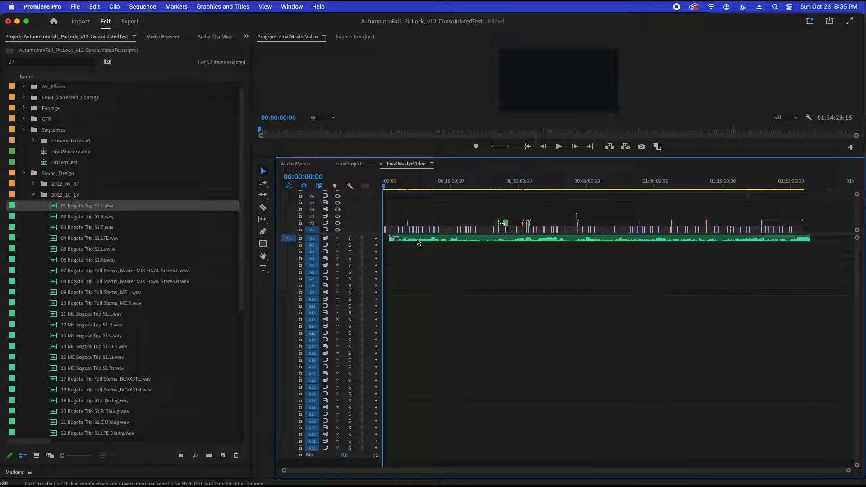
{"action": "left_click", "coordinate": [56, 219]}
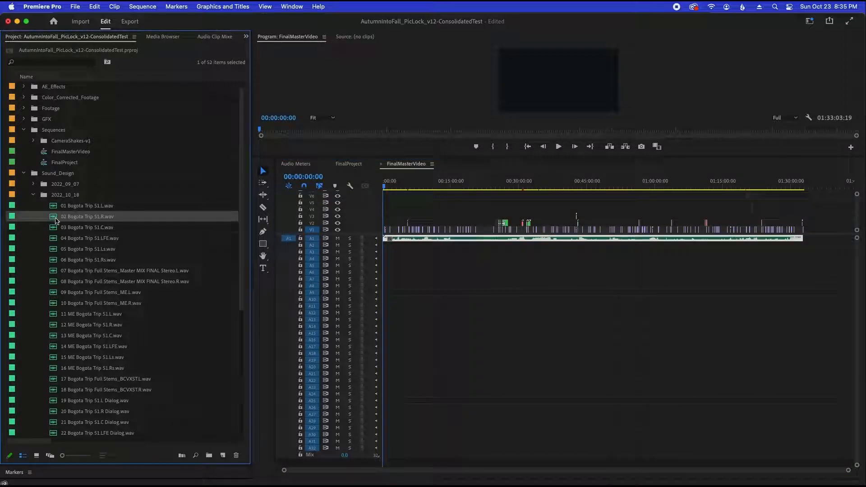
{"action": "left_click_drag", "start_coordinate": [55, 219], "coordinate": [287, 267]}
{"action": "left_click", "coordinate": [56, 230]}
{"action": "left_click", "coordinate": [53, 219]}
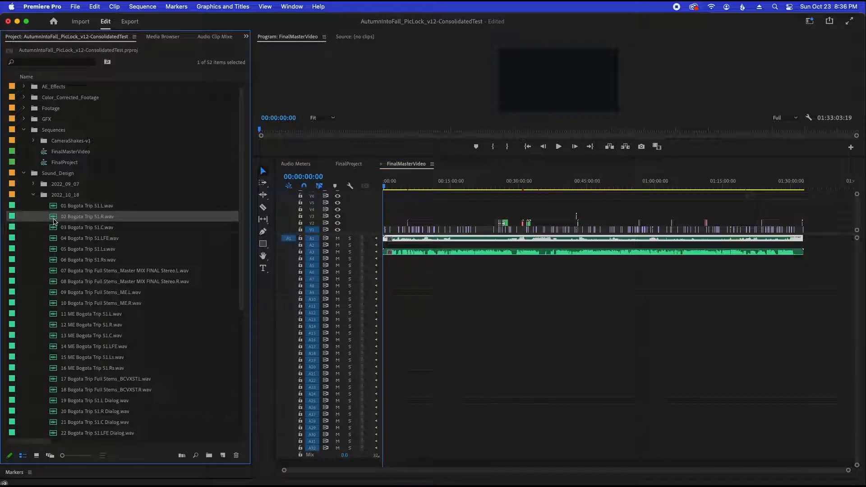
{"action": "left_click_drag", "start_coordinate": [54, 220], "coordinate": [384, 251]}
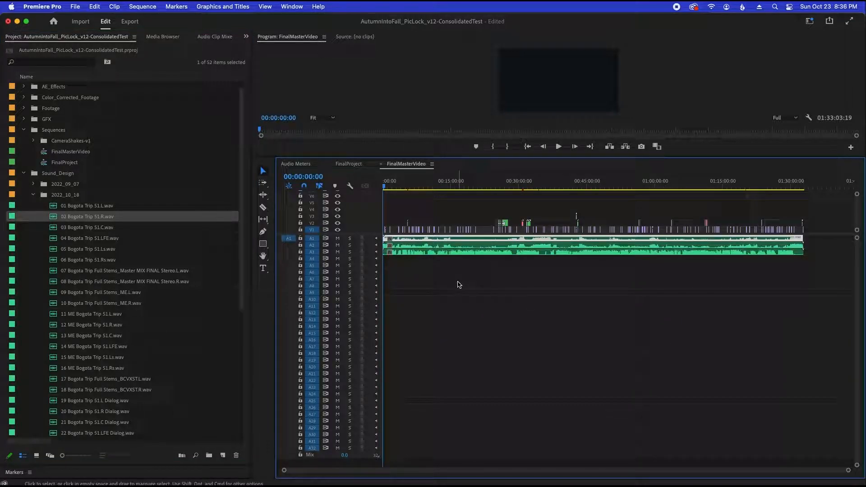
Step: Place the 04 LFE, 05 Ls and 06 Rs Bogota Trip 51 WAV files on tracks A4, A5 and A6 at the sequence start
{"action": "left_click", "coordinate": [60, 240]}
{"action": "left_click_drag", "start_coordinate": [55, 241], "coordinate": [383, 266]}
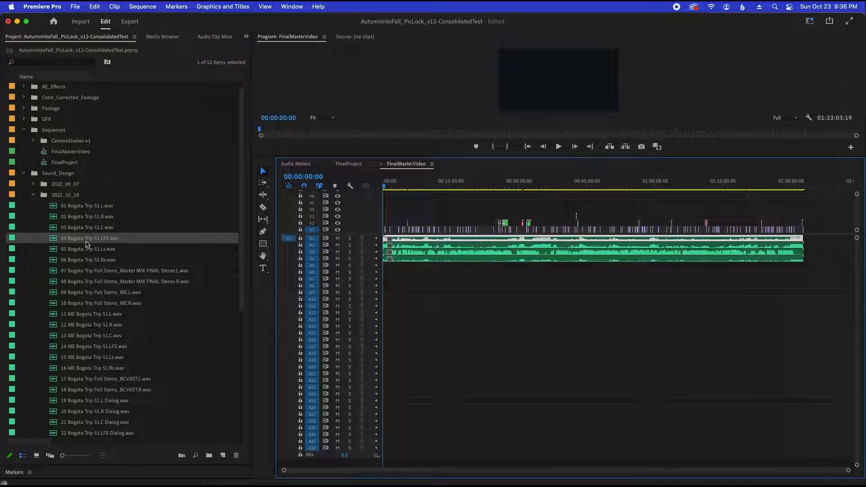
{"action": "left_click", "coordinate": [56, 251]}
{"action": "left_click_drag", "start_coordinate": [57, 251], "coordinate": [385, 266]}
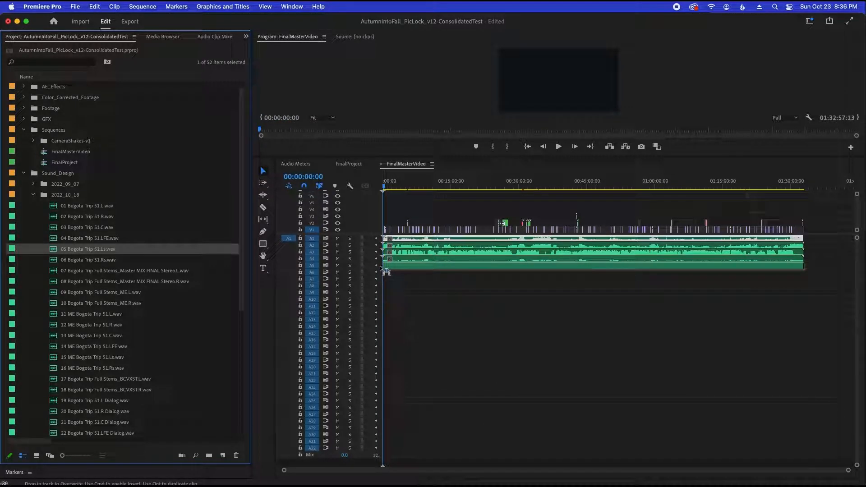
{"action": "left_click", "coordinate": [53, 261]}
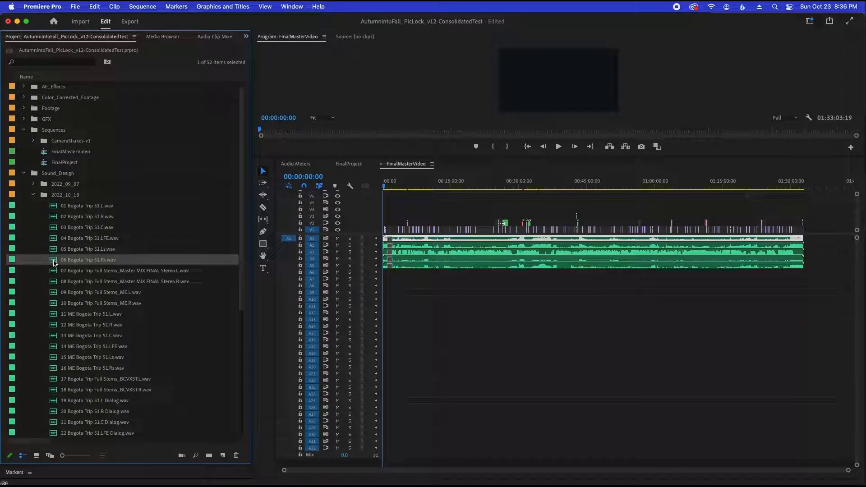
{"action": "left_click_drag", "start_coordinate": [53, 263], "coordinate": [384, 278]}
Step: Place the 07 and 08 Master MIX FINAL Stereo left and right WAV files on tracks A7 and A8 at the sequence start
{"action": "left_click", "coordinate": [56, 271]}
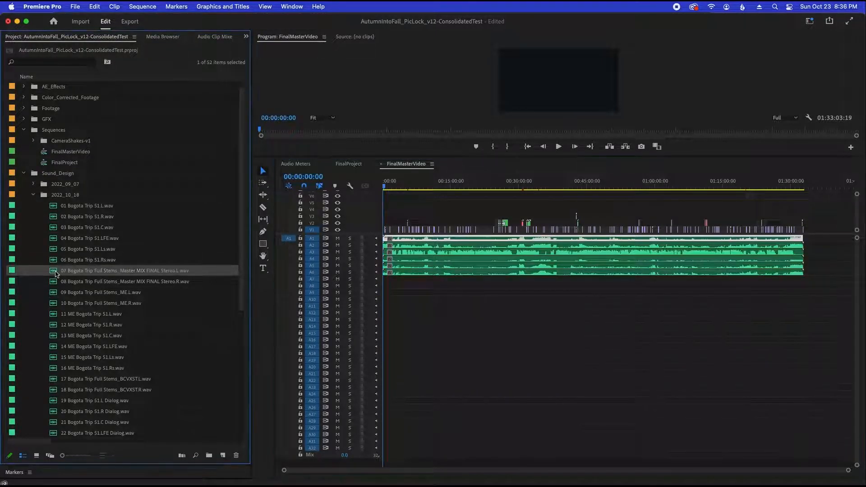
{"action": "left_click_drag", "start_coordinate": [56, 274], "coordinate": [383, 280]}
{"action": "left_click", "coordinate": [54, 285]}
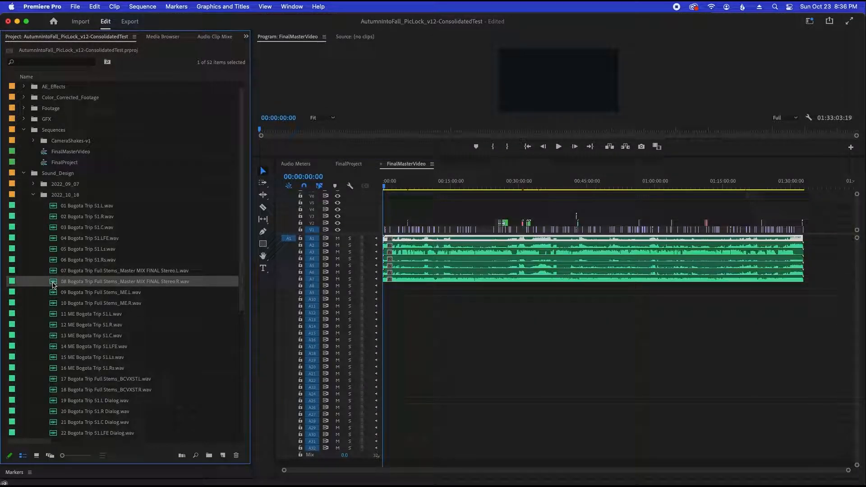
{"action": "left_click_drag", "start_coordinate": [53, 285], "coordinate": [384, 292]}
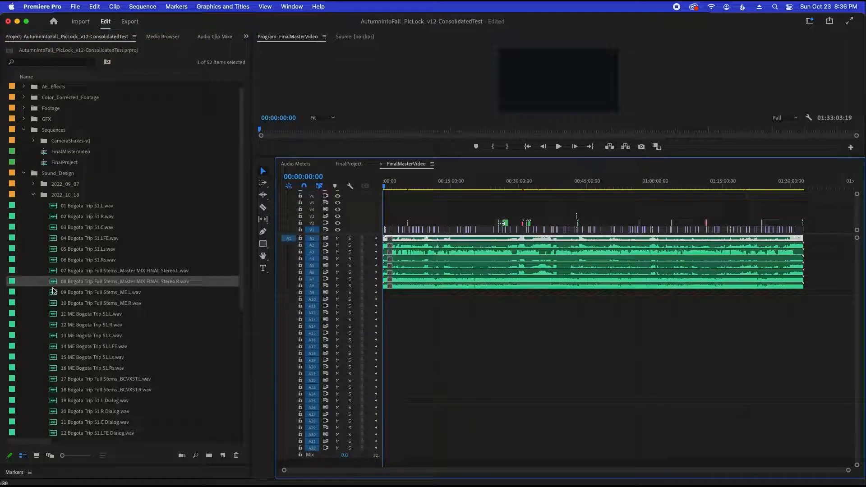
Step: Place the 09 and 10 Full Stems_ME left and right WAV files on tracks A9 and A10 at the sequence start
{"action": "left_click", "coordinate": [54, 293]}
{"action": "left_click_drag", "start_coordinate": [54, 297], "coordinate": [384, 299]}
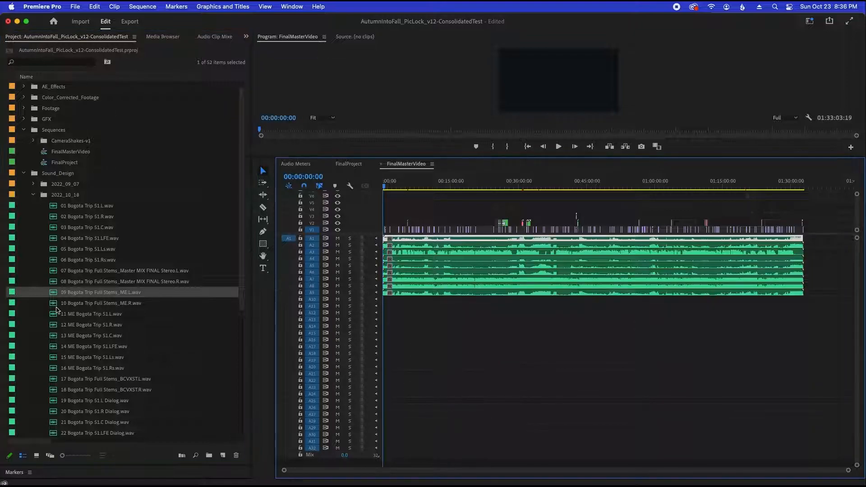
{"action": "left_click", "coordinate": [54, 306]}
{"action": "left_click_drag", "start_coordinate": [54, 308], "coordinate": [384, 307]}
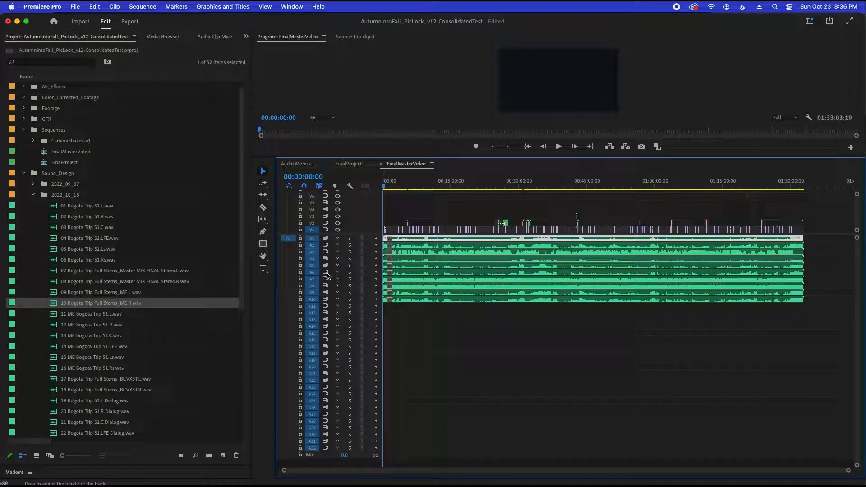
Step: Place the 11 L, 12 R and 13 C ME Bogota Trip 51 WAV files on tracks A11, A12 and A13 at the sequence start
{"action": "left_click_drag", "start_coordinate": [52, 317], "coordinate": [383, 312]}
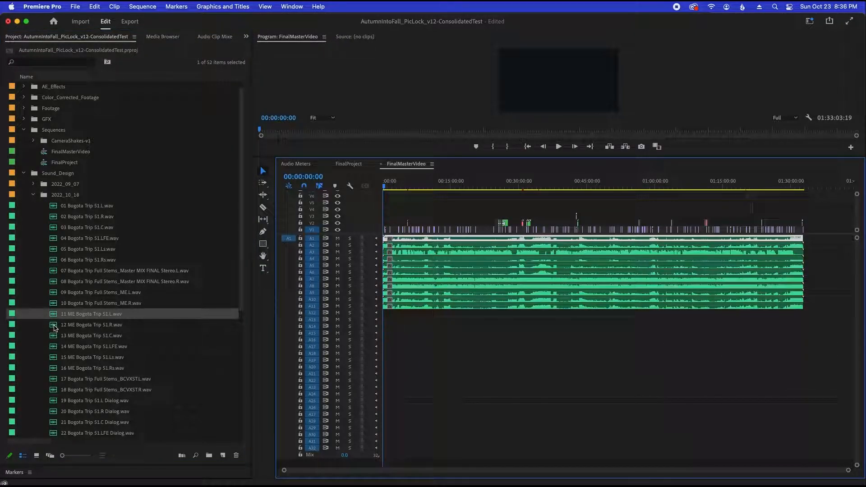
{"action": "left_click", "coordinate": [55, 327]}
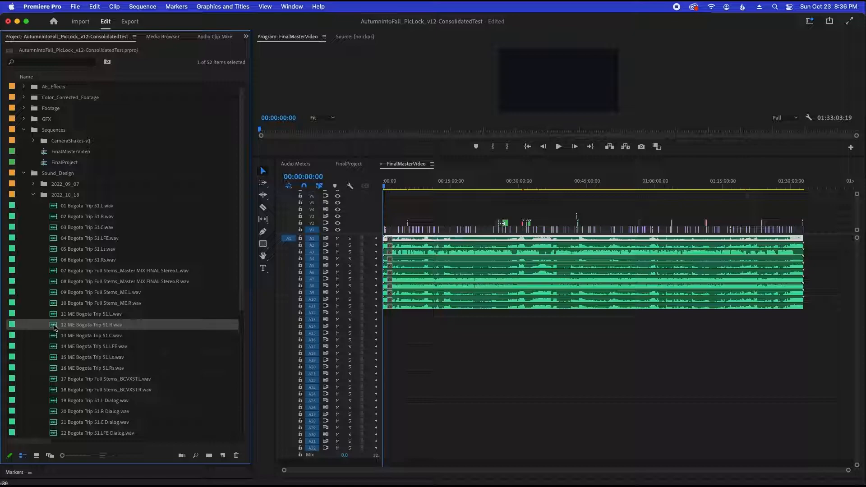
{"action": "double_click", "coordinate": [55, 327]}
{"action": "left_click_drag", "start_coordinate": [54, 328], "coordinate": [381, 318]}
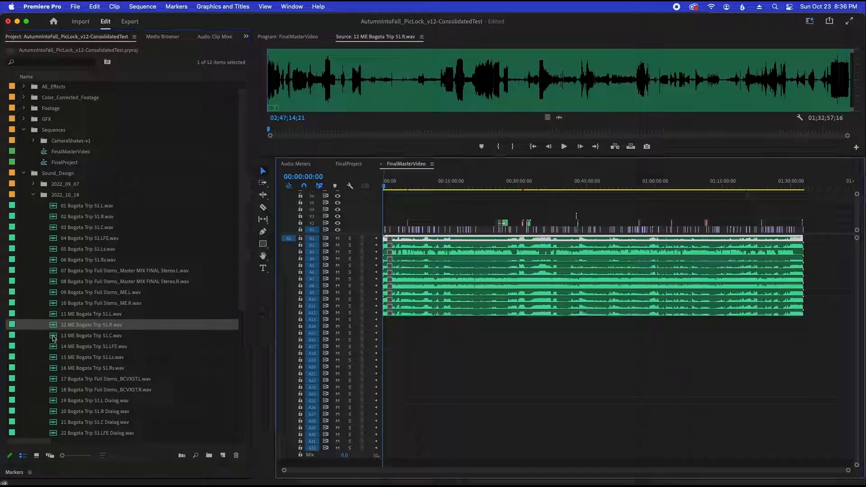
{"action": "left_click_drag", "start_coordinate": [53, 338], "coordinate": [392, 322]}
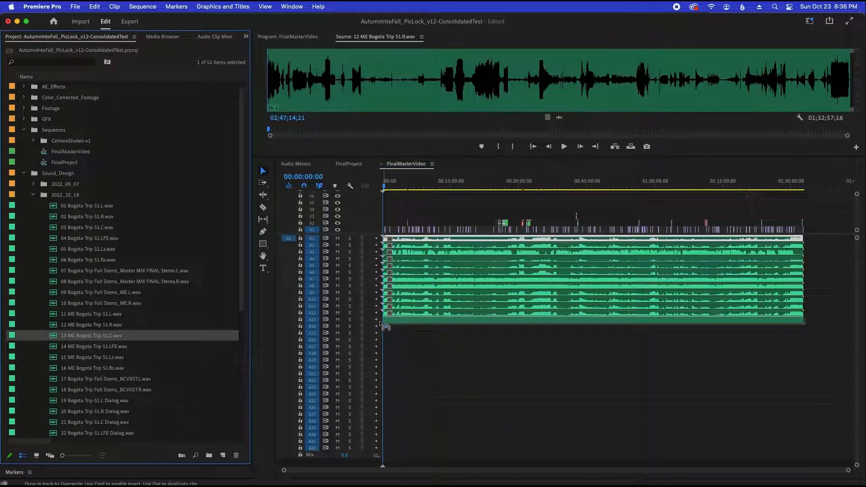
Step: Place the 14 LFE, 15 Ls and 16 Rs ME Bogota Trip 51 WAV files on tracks A14, A15 and A16 at the sequence start
{"action": "left_click", "coordinate": [53, 348]}
{"action": "left_click_drag", "start_coordinate": [53, 350], "coordinate": [385, 329]}
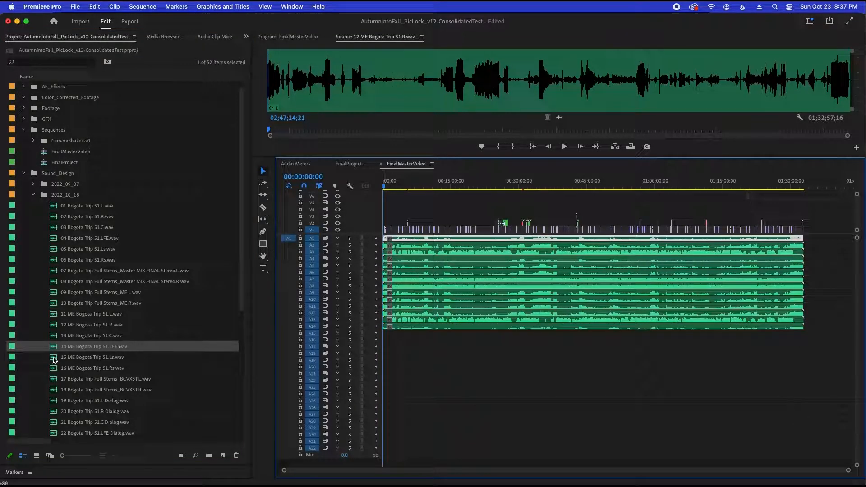
{"action": "left_click_drag", "start_coordinate": [53, 359], "coordinate": [382, 335]}
{"action": "scroll", "coordinate": [244, 333], "scroll_direction": "down", "scroll_amount": 3}
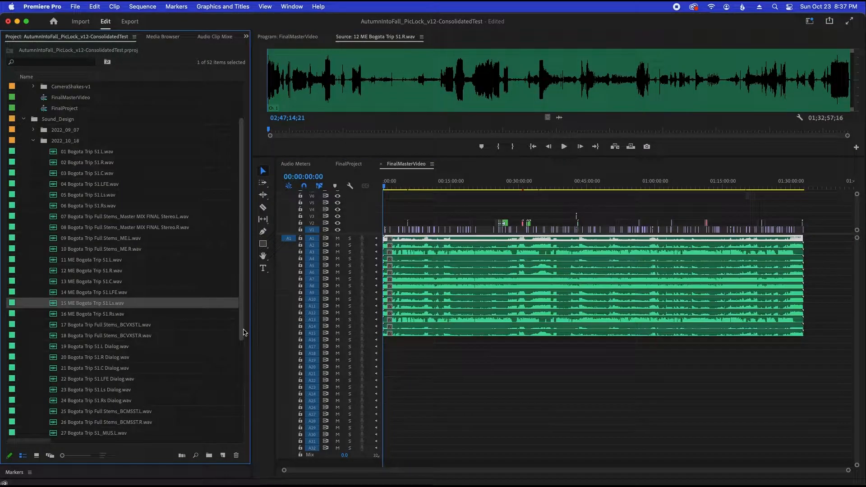
{"action": "scroll", "coordinate": [244, 332], "scroll_direction": "down", "scroll_amount": 4}
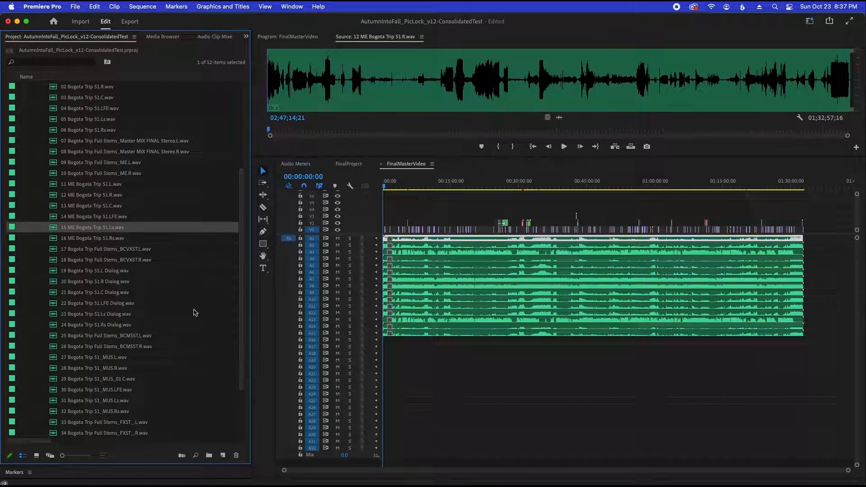
{"action": "left_click_drag", "start_coordinate": [53, 239], "coordinate": [387, 347]}
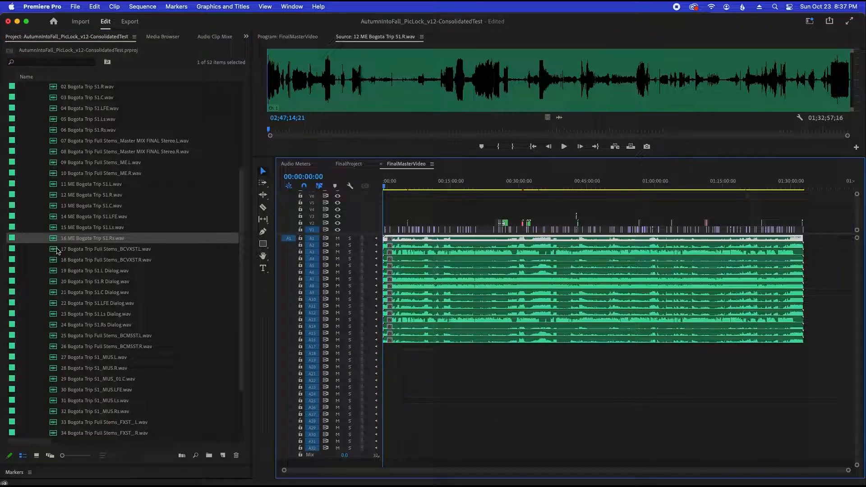
Step: Place the 17 and 18 Full Stems_BCVXST left and right WAV files on tracks A17 and A18 at the sequence start
{"action": "left_click_drag", "start_coordinate": [57, 251], "coordinate": [390, 351]}
{"action": "left_click", "coordinate": [53, 261]}
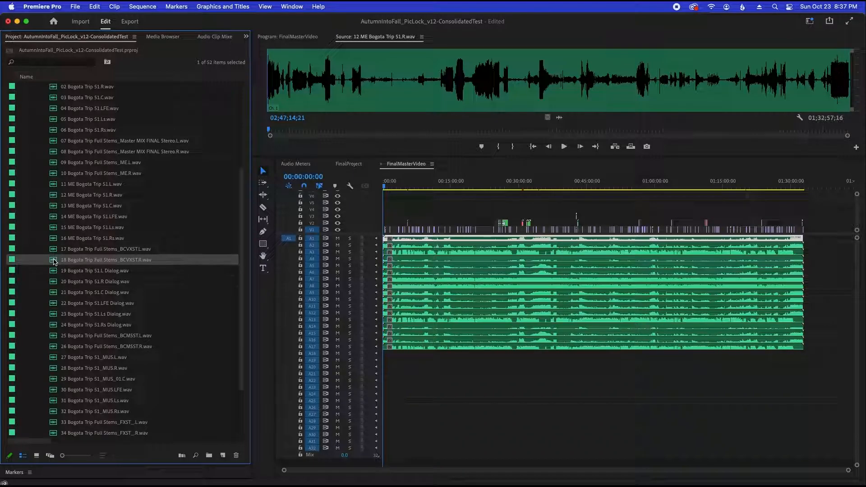
{"action": "left_click_drag", "start_coordinate": [54, 262], "coordinate": [387, 357]}
Step: Place the 19 L, 20 R and 21 C Dialog WAV files on tracks A19, A20 and A21 at the sequence start
{"action": "left_click", "coordinate": [54, 272]}
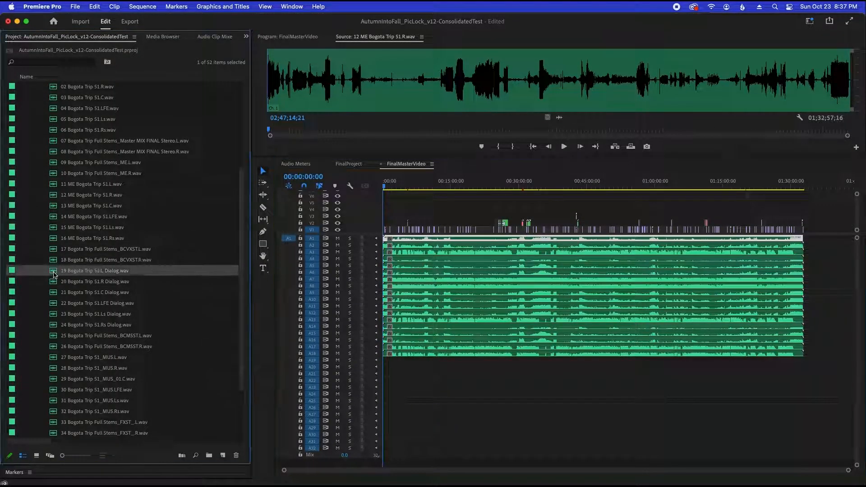
{"action": "left_click_drag", "start_coordinate": [54, 272], "coordinate": [379, 360]}
{"action": "left_click", "coordinate": [54, 283]}
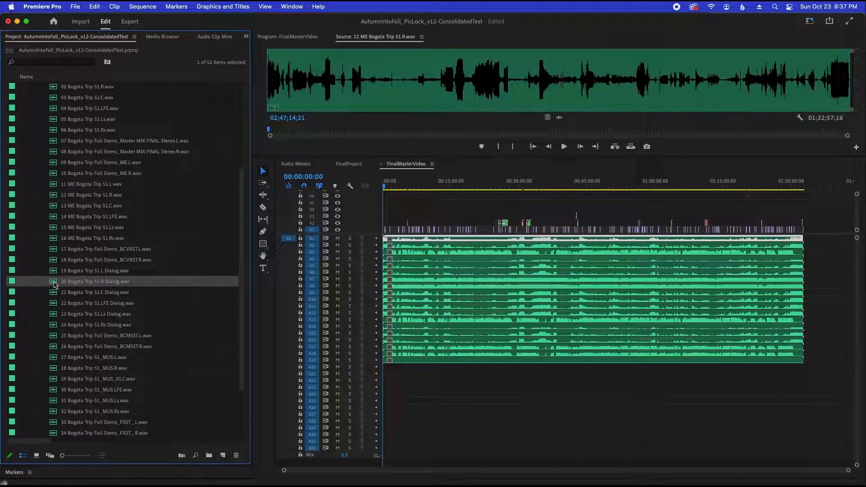
{"action": "left_click_drag", "start_coordinate": [352, 367], "coordinate": [379, 368]}
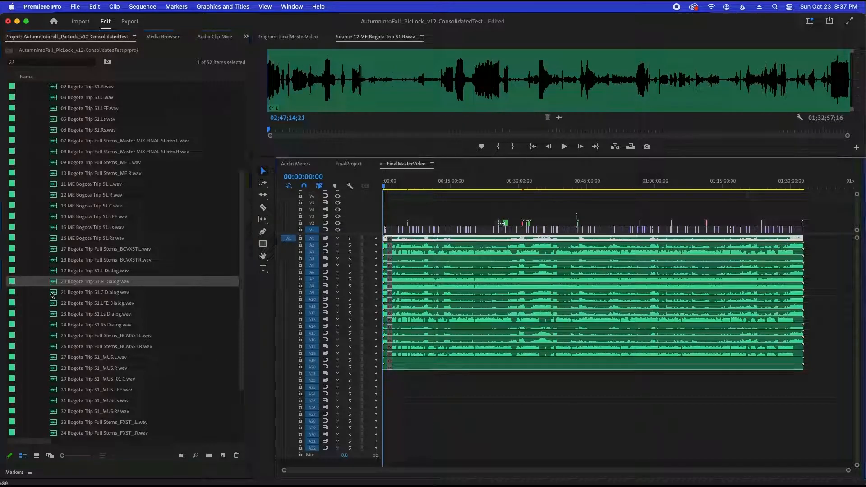
{"action": "left_click", "coordinate": [55, 294]}
{"action": "mouse_move", "coordinate": [55, 296]}
{"action": "left_mouse_down"}
{"action": "mouse_move", "coordinate": [245, 330]}
{"action": "mouse_move", "coordinate": [397, 381]}
{"action": "mouse_move", "coordinate": [384, 382]}
{"action": "left_mouse_up"}
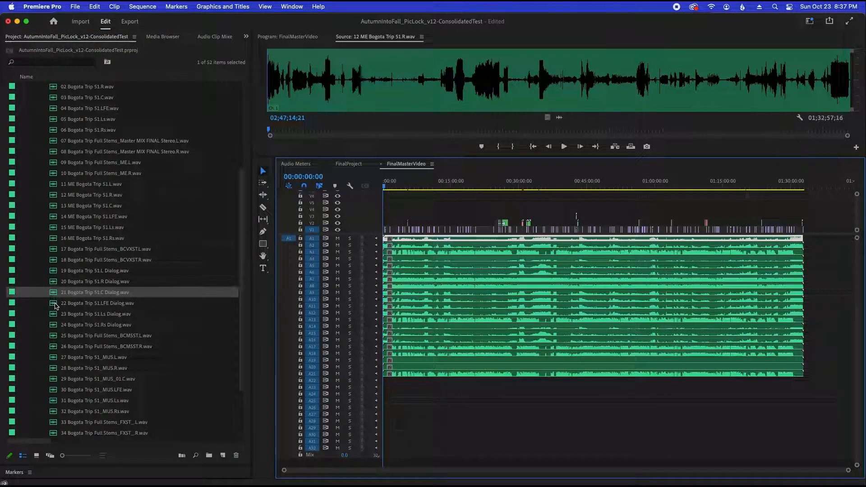
Step: Place the 22 LFE and 23 Ls Dialog WAV files on tracks A22 and A23 at the sequence start
{"action": "left_click_drag", "start_coordinate": [55, 306], "coordinate": [384, 384]}
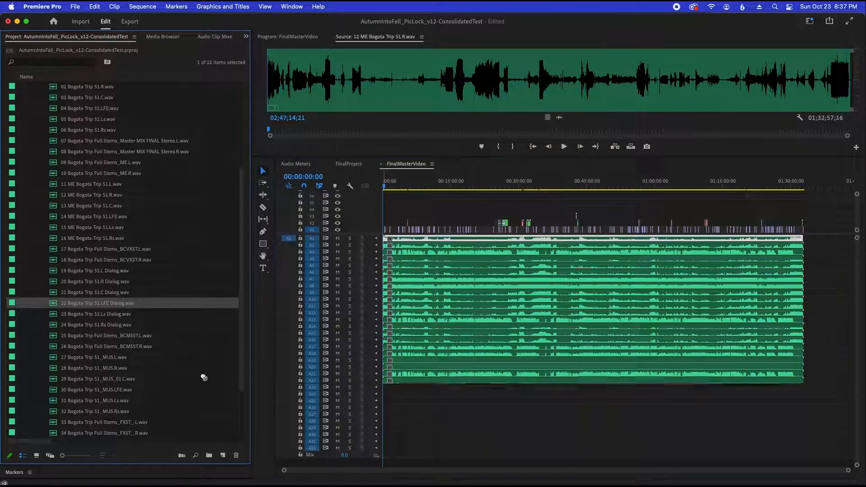
{"action": "left_click", "coordinate": [56, 316]}
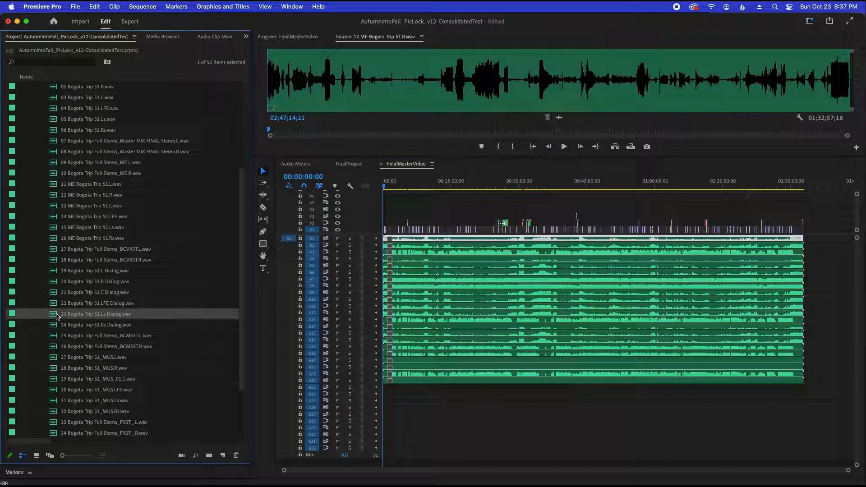
{"action": "left_click_drag", "start_coordinate": [65, 320], "coordinate": [389, 388]}
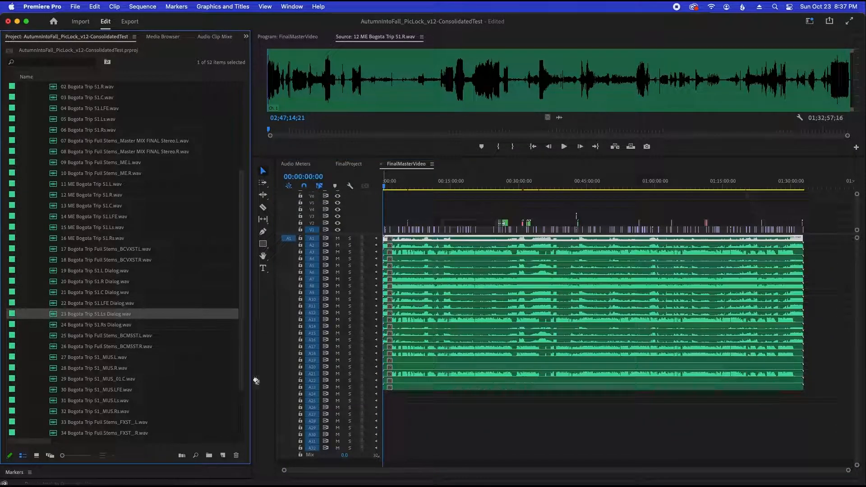
Step: Place the 24 Rs Dialog and the 25 and 26 Full Stems_BCMSST left and right WAV files on tracks A24, A25 and A26 at the sequence start
{"action": "left_click_drag", "start_coordinate": [56, 329], "coordinate": [384, 399]}
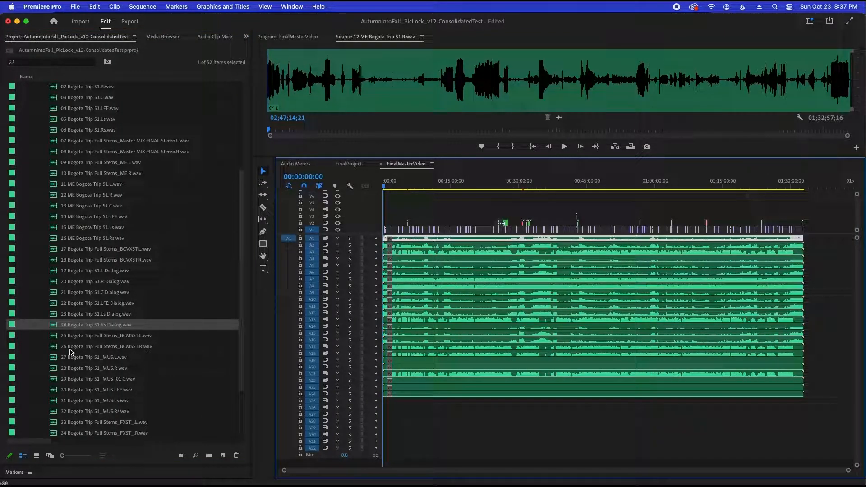
{"action": "left_click", "coordinate": [54, 338]}
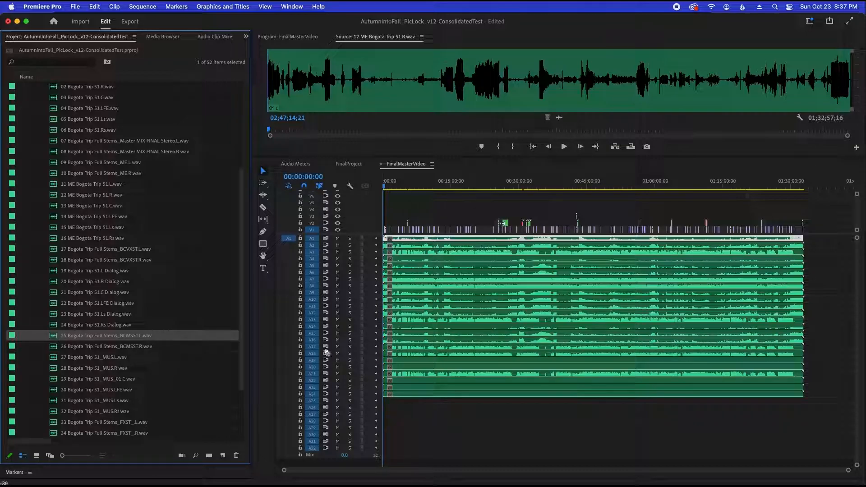
{"action": "left_click_drag", "start_coordinate": [361, 393], "coordinate": [381, 404]}
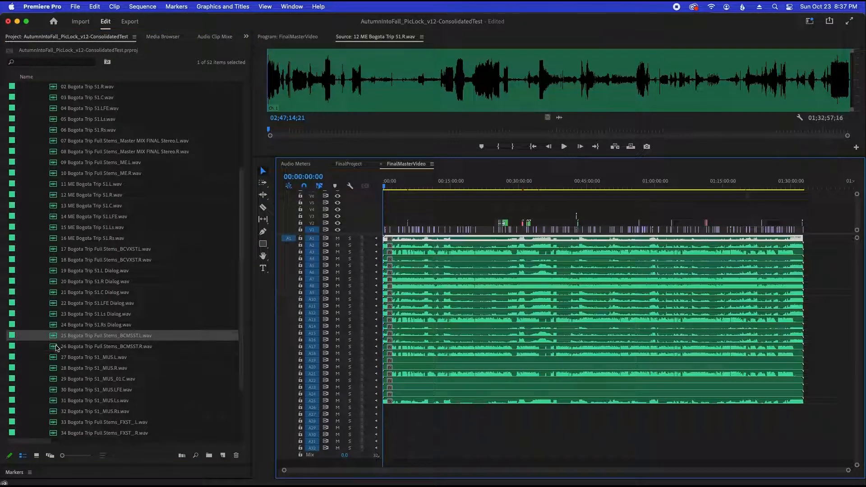
{"action": "left_click", "coordinate": [55, 347]}
{"action": "left_click_drag", "start_coordinate": [55, 349], "coordinate": [382, 410]}
Step: Place the 27 L, 28 R and 29 C Bogota Trip 51_MUS WAV files on tracks A27, A28 and A29 at the sequence start
{"action": "left_click", "coordinate": [53, 360]}
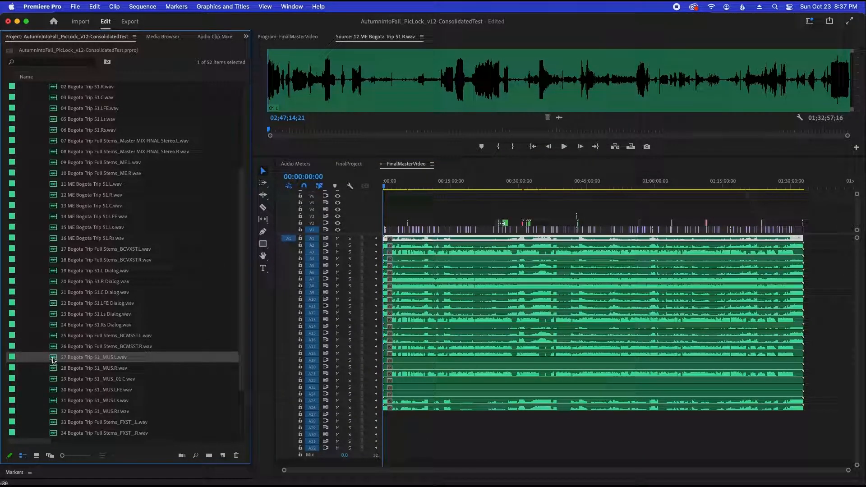
{"action": "left_click_drag", "start_coordinate": [52, 359], "coordinate": [374, 413]}
{"action": "left_click", "coordinate": [55, 369]}
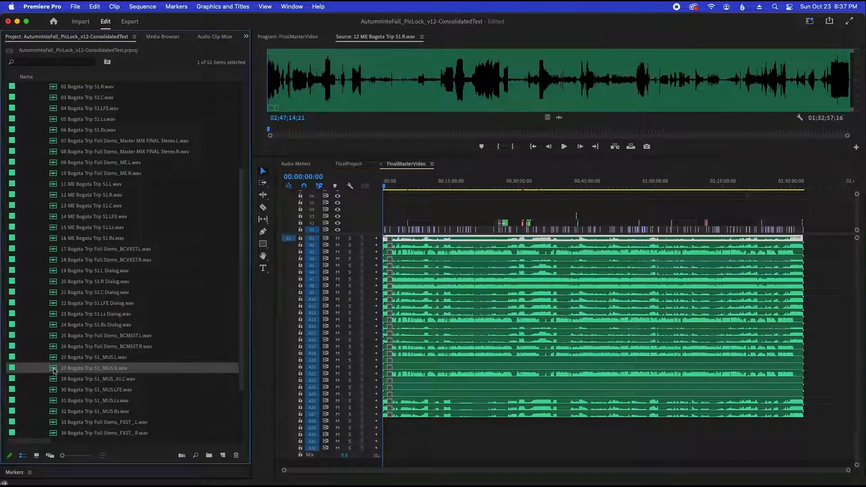
{"action": "left_click_drag", "start_coordinate": [55, 370], "coordinate": [386, 421]}
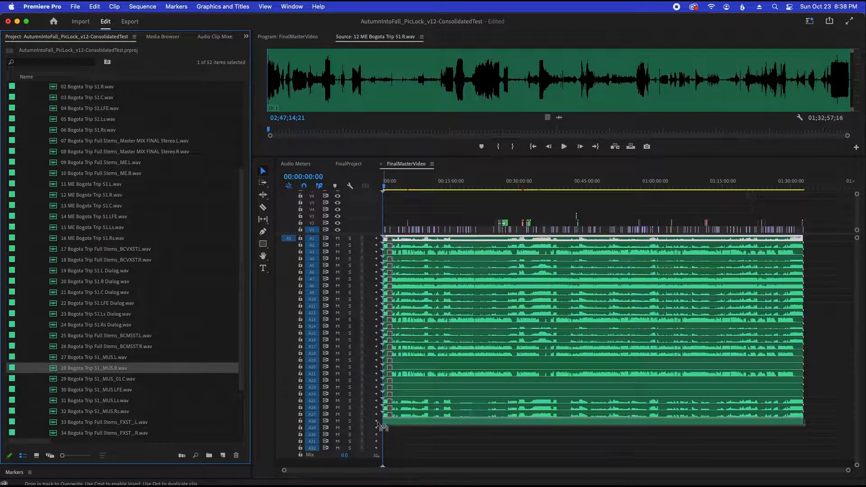
{"action": "left_click", "coordinate": [54, 379]}
{"action": "left_click_drag", "start_coordinate": [54, 379], "coordinate": [383, 430]}
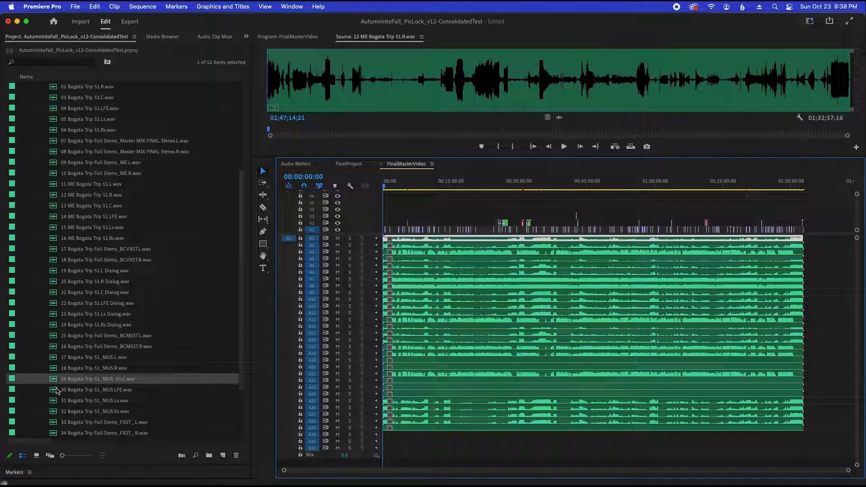
Step: Place the 30 LFE, 31 Ls and 32 Rs Bogota Trip 51_MUS WAV files on tracks A30, A31 and A32 at the sequence start
{"action": "left_click", "coordinate": [57, 391]}
{"action": "left_click_drag", "start_coordinate": [57, 391], "coordinate": [387, 434]}
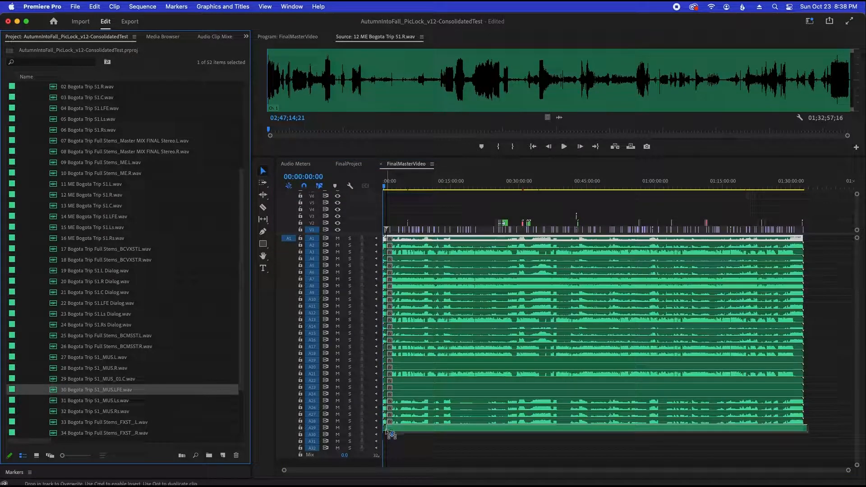
{"action": "left_click", "coordinate": [55, 403]}
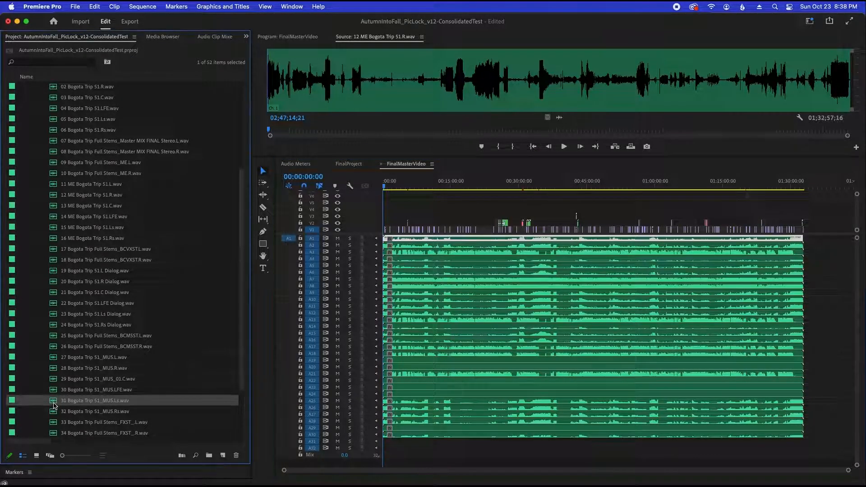
{"action": "left_click_drag", "start_coordinate": [54, 403], "coordinate": [387, 442]}
{"action": "left_click", "coordinate": [54, 414]}
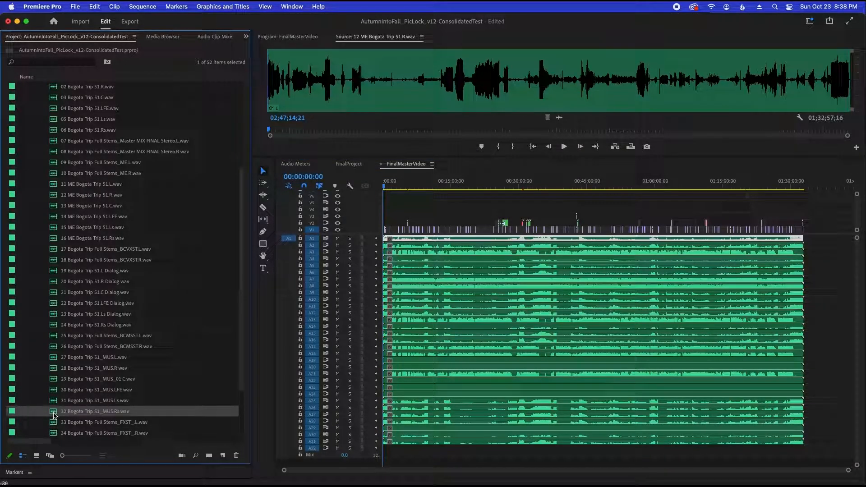
{"action": "left_click_drag", "start_coordinate": [372, 436], "coordinate": [379, 455]}
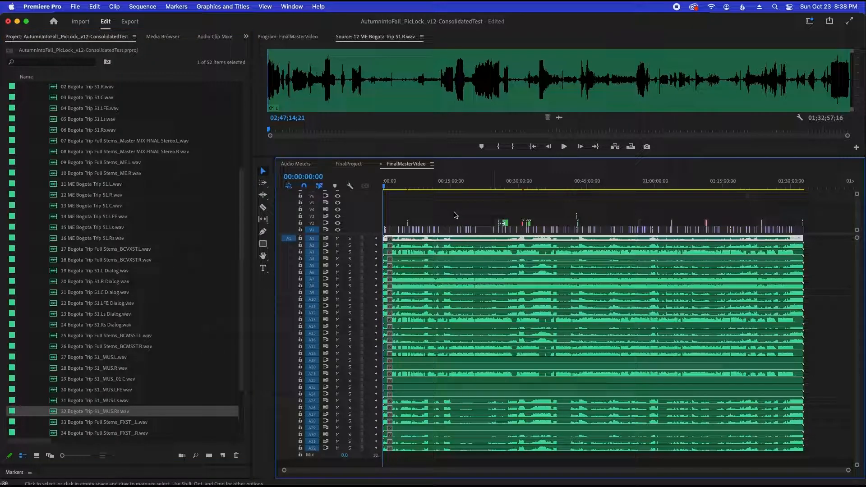
Step: Look at the audio meters, return to the FinalMasterVideo timeline and save the project
{"action": "left_click", "coordinate": [302, 168]}
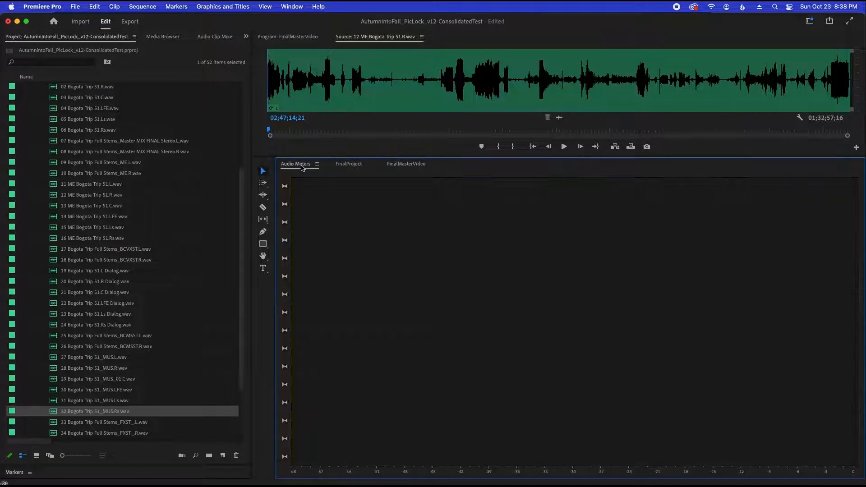
{"action": "left_click", "coordinate": [397, 164]}
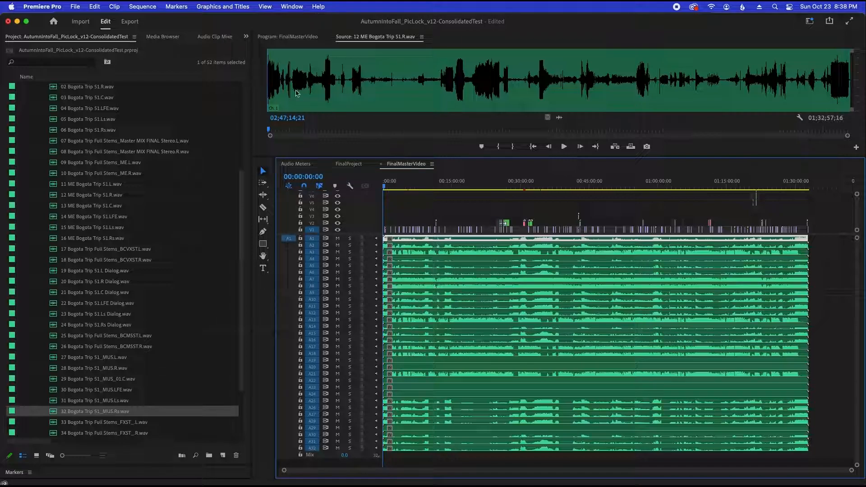
{"action": "key", "text": "super+s"}
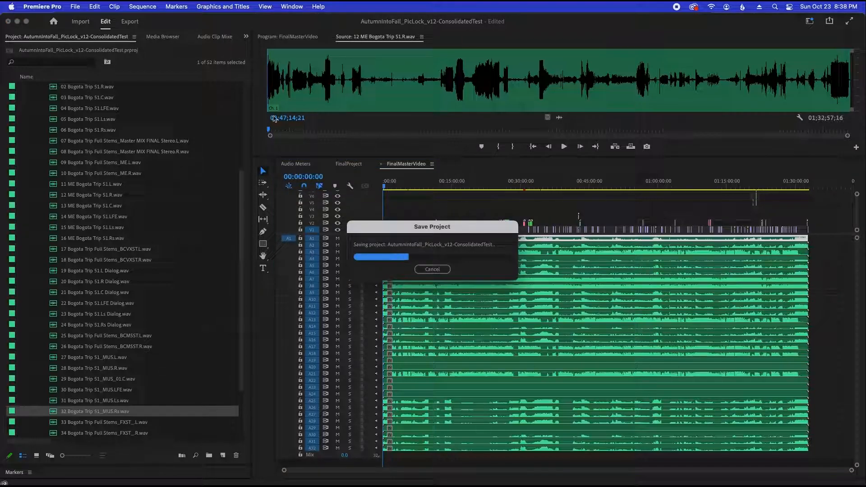
Step: Show the Audio Track Mixer for FinalMasterVideo and widen it to fit six tracks
{"action": "left_click", "coordinate": [209, 38]}
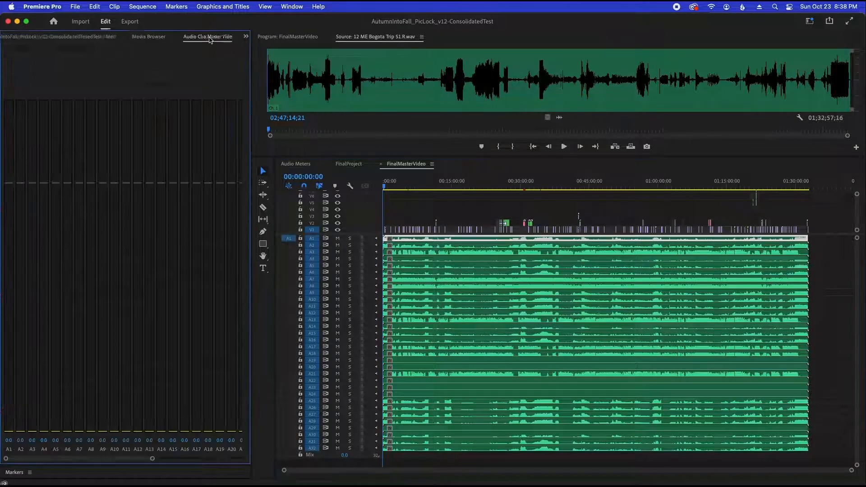
{"action": "left_click", "coordinate": [246, 37]}
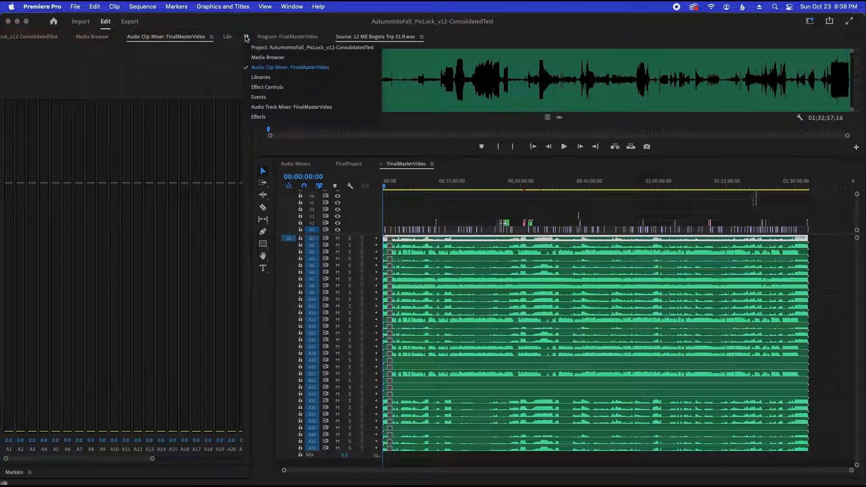
{"action": "left_click", "coordinate": [311, 109]}
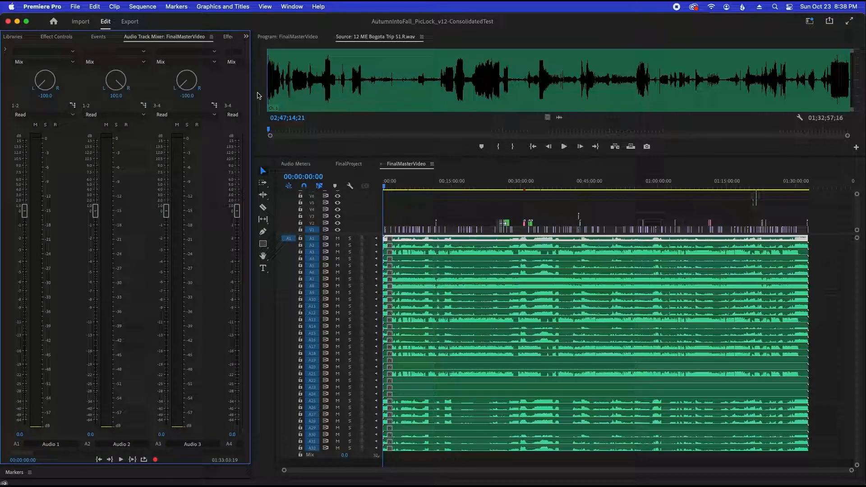
{"action": "left_click_drag", "start_coordinate": [250, 95], "coordinate": [443, 102]}
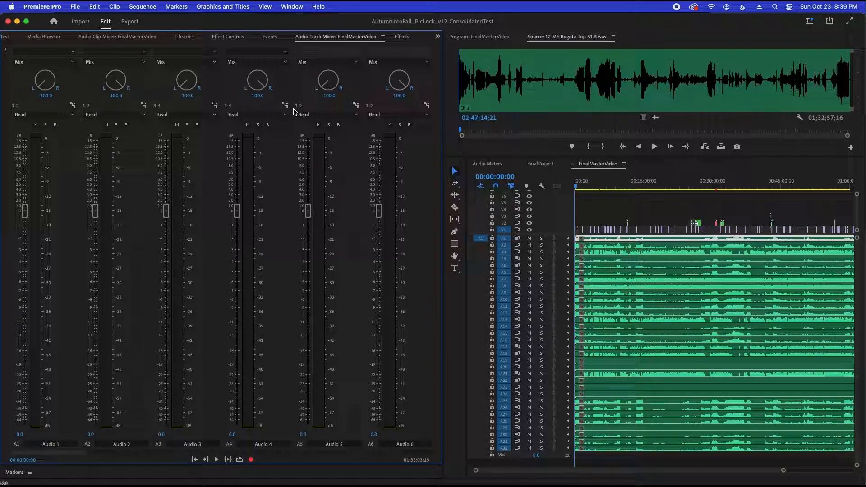
Step: Route the outputs of tracks Audio 5 and Audio 6 to mix channels 5-6 only, removing 1-2
{"action": "left_click", "coordinate": [356, 106]}
{"action": "left_click", "coordinate": [408, 193]}
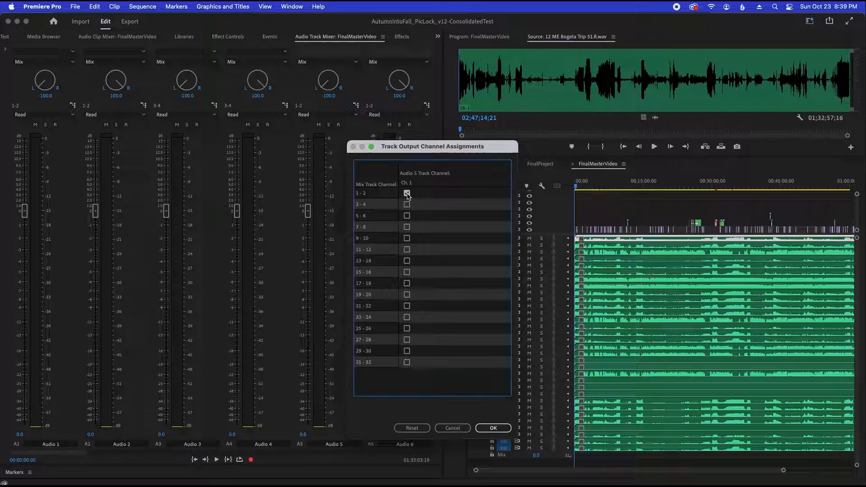
{"action": "left_click", "coordinate": [408, 215]}
{"action": "left_click", "coordinate": [493, 428]}
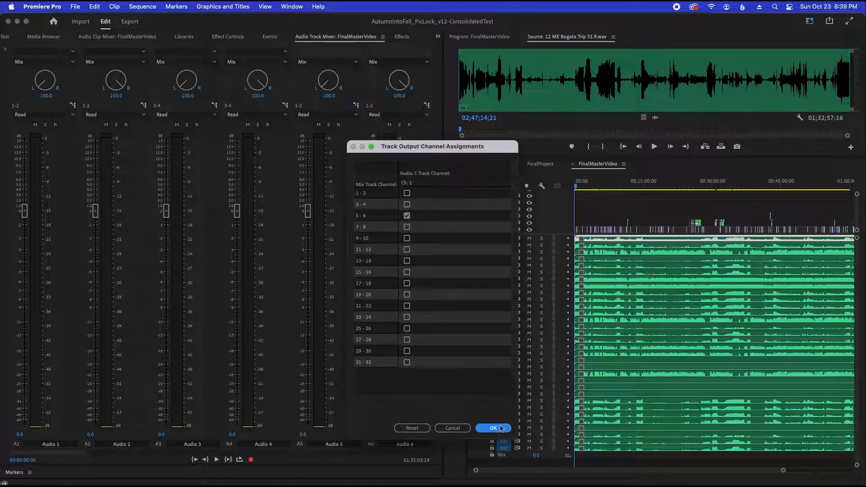
{"action": "left_click", "coordinate": [426, 105]}
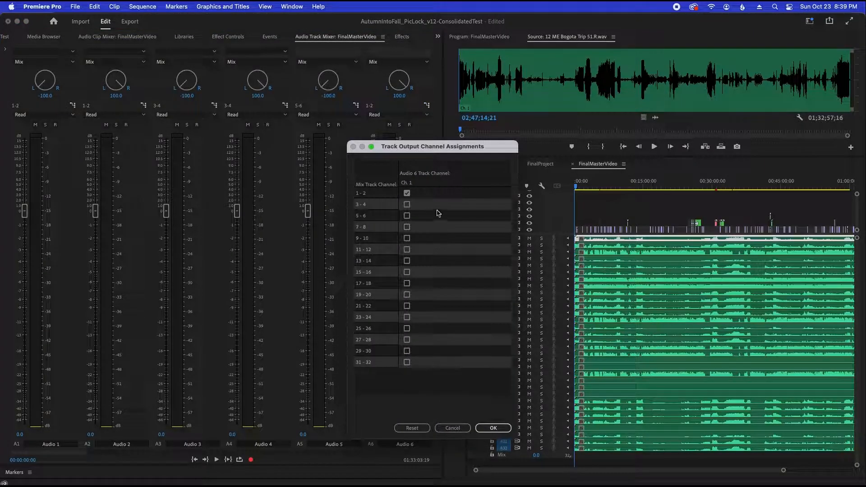
{"action": "left_click", "coordinate": [407, 216]}
{"action": "left_click", "coordinate": [407, 193]}
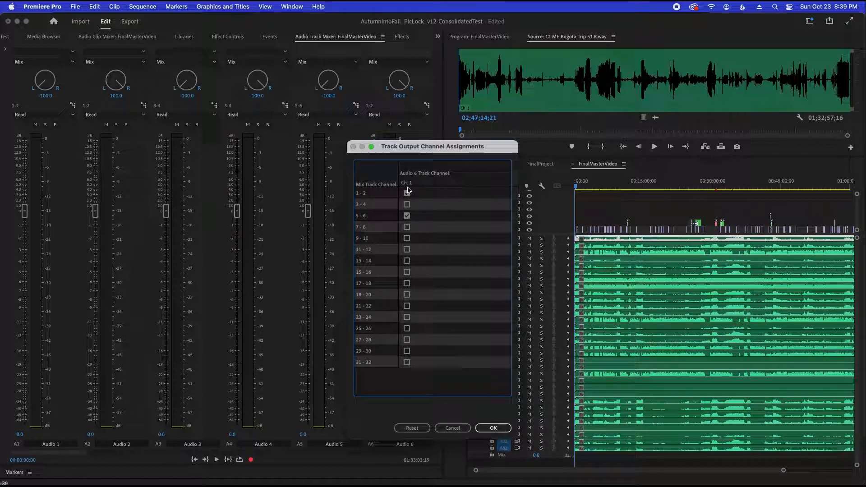
{"action": "left_click", "coordinate": [493, 427]}
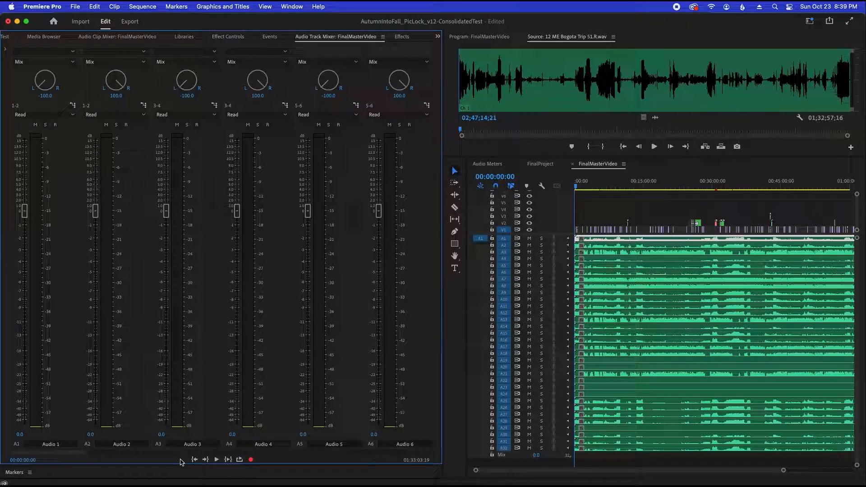
Step: Route the outputs of tracks Audio 7 and Audio 8 to mix channels 7-8 only, removing 1-2
{"action": "left_click_drag", "start_coordinate": [45, 453], "coordinate": [76, 453]}
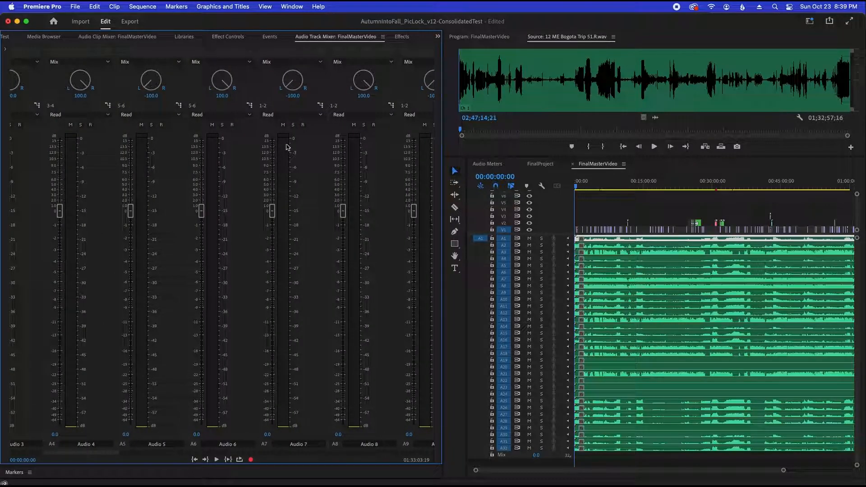
{"action": "left_click", "coordinate": [320, 106]}
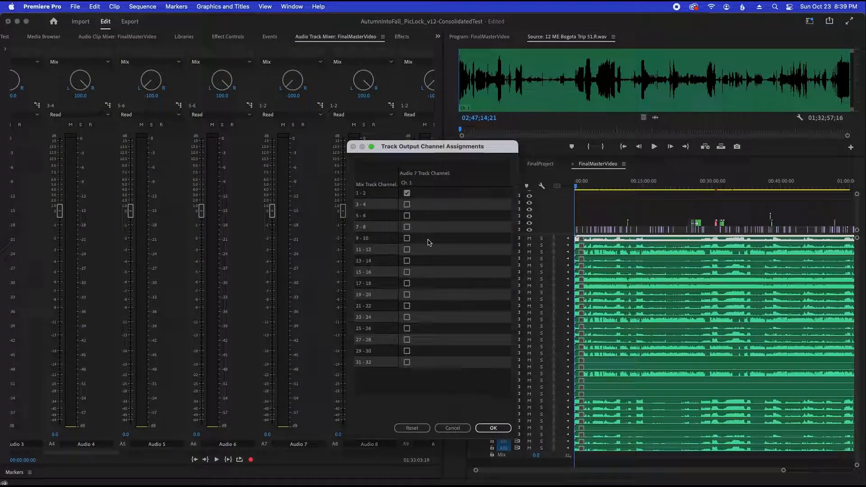
{"action": "left_click", "coordinate": [407, 227]}
{"action": "left_click", "coordinate": [408, 193]}
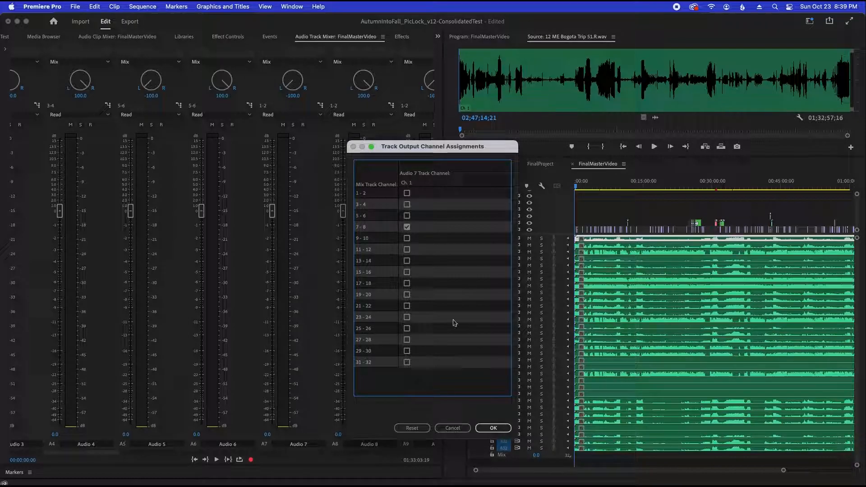
{"action": "left_click", "coordinate": [494, 429]}
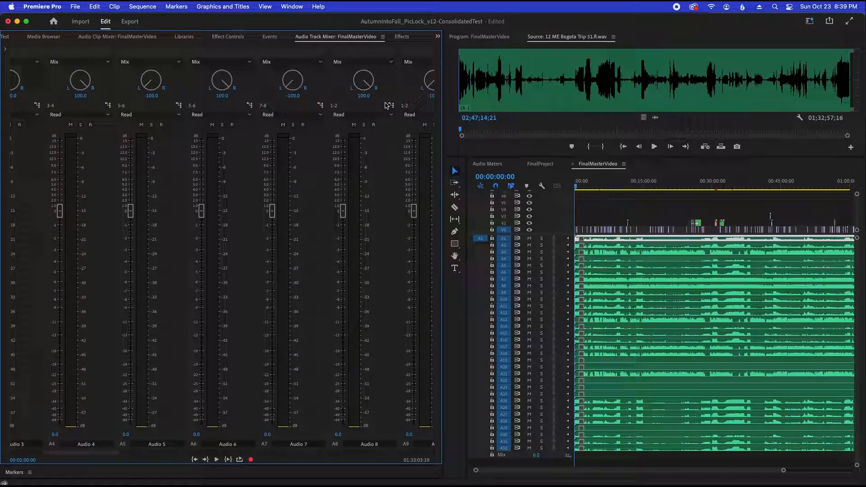
{"action": "left_click", "coordinate": [392, 107]}
{"action": "left_click", "coordinate": [407, 227]}
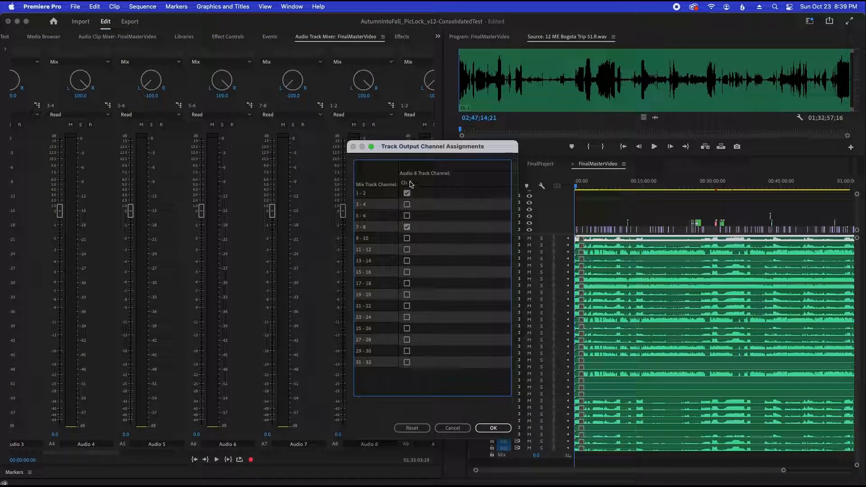
{"action": "left_click", "coordinate": [407, 193]}
{"action": "left_click", "coordinate": [493, 428]}
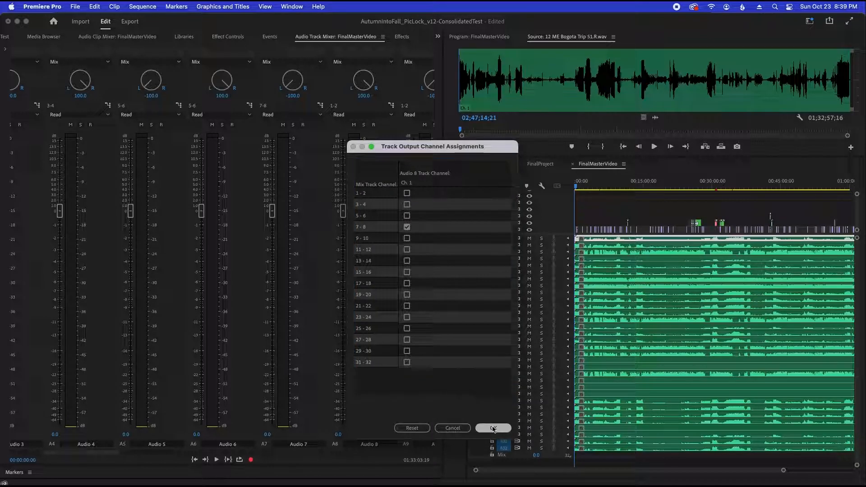
Step: Route the outputs of tracks Audio 9 and Audio 10 to mix channels 9-10 only, removing 1-2
{"action": "left_click_drag", "start_coordinate": [75, 457], "coordinate": [129, 457]}
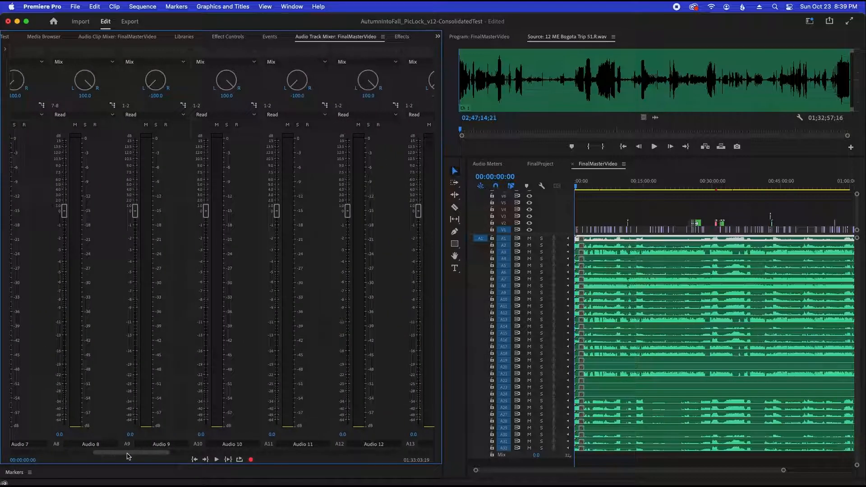
{"action": "left_click", "coordinate": [189, 104]}
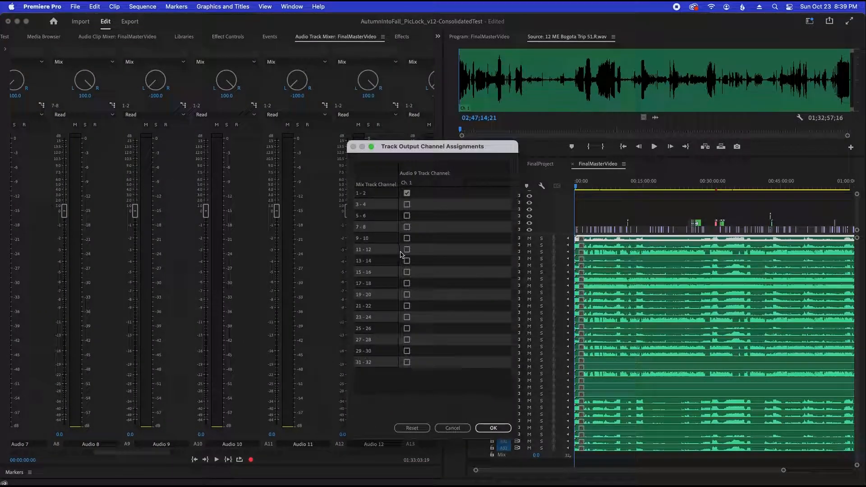
{"action": "left_click", "coordinate": [407, 239]}
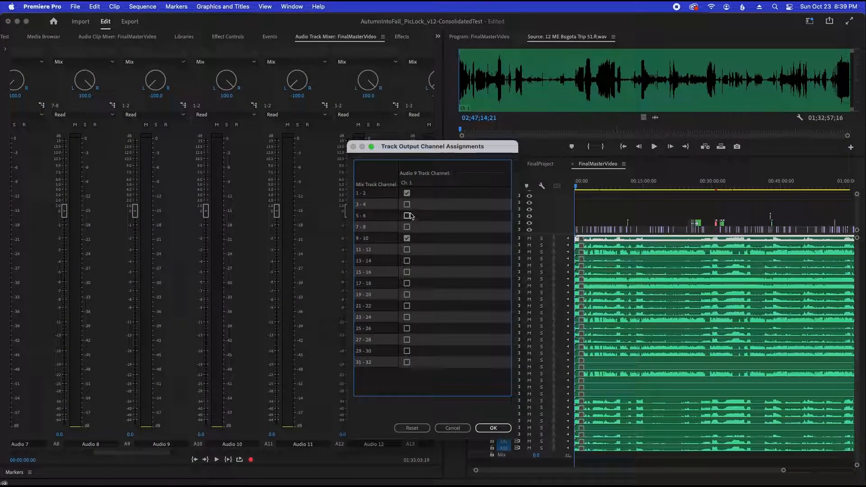
{"action": "left_click", "coordinate": [505, 429]}
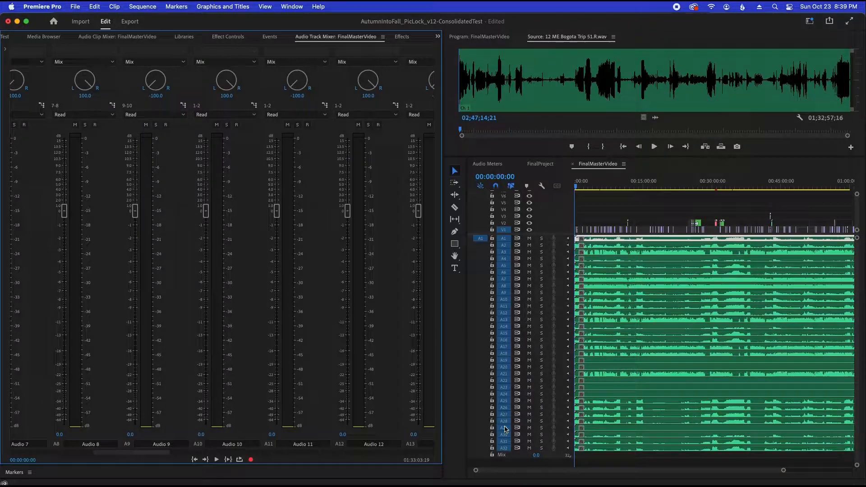
{"action": "left_click", "coordinate": [255, 107]}
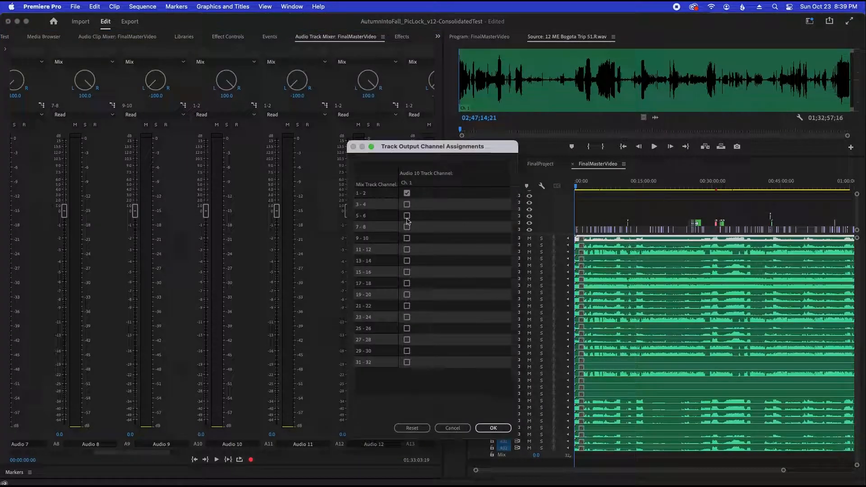
{"action": "left_click", "coordinate": [407, 238]}
{"action": "left_click", "coordinate": [407, 194]}
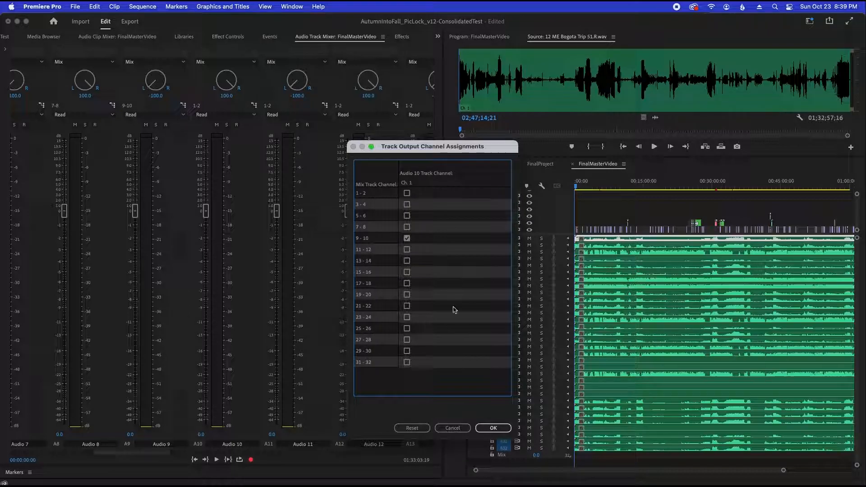
{"action": "left_click", "coordinate": [493, 427]}
Step: Route the outputs of tracks Audio 11 and Audio 12 to mix channels 11-12 only, removing 1-2
{"action": "scroll", "coordinate": [181, 456], "scroll_direction": "right", "scroll_amount": 5}
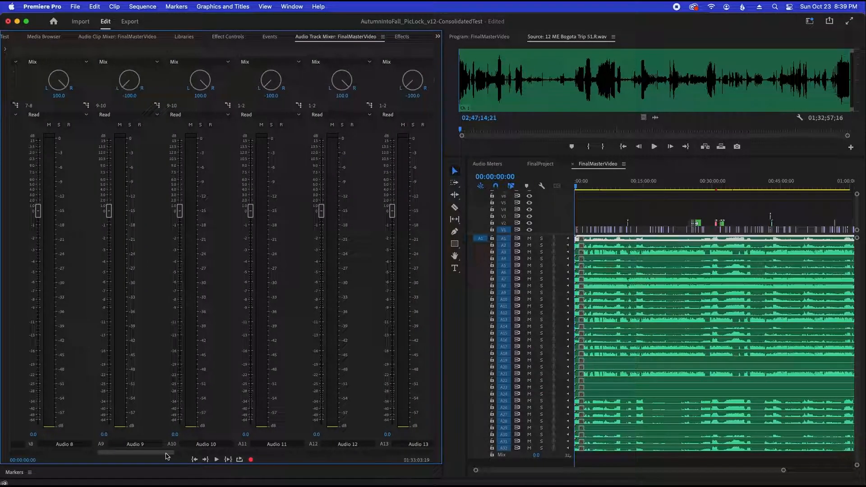
{"action": "left_click", "coordinate": [219, 105]}
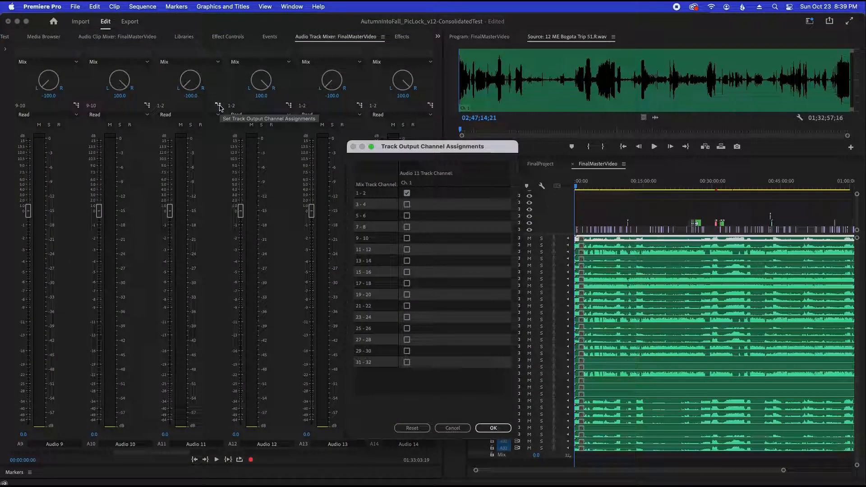
{"action": "left_click", "coordinate": [407, 250]}
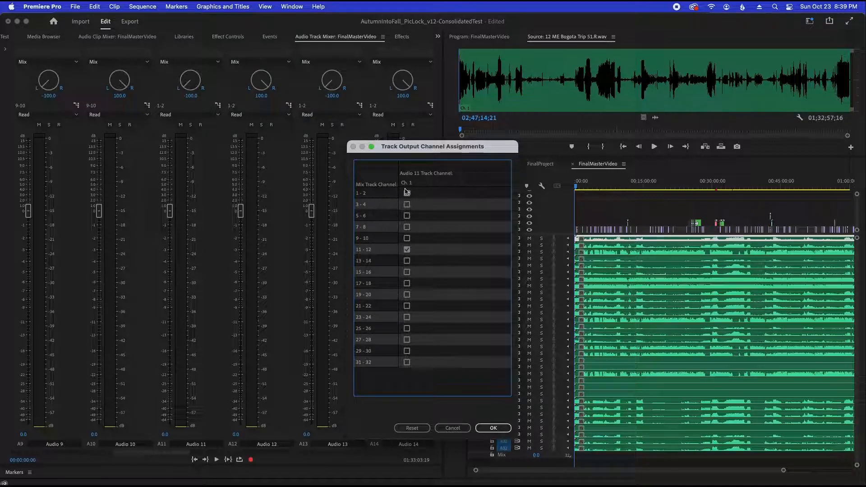
{"action": "left_click", "coordinate": [494, 428]}
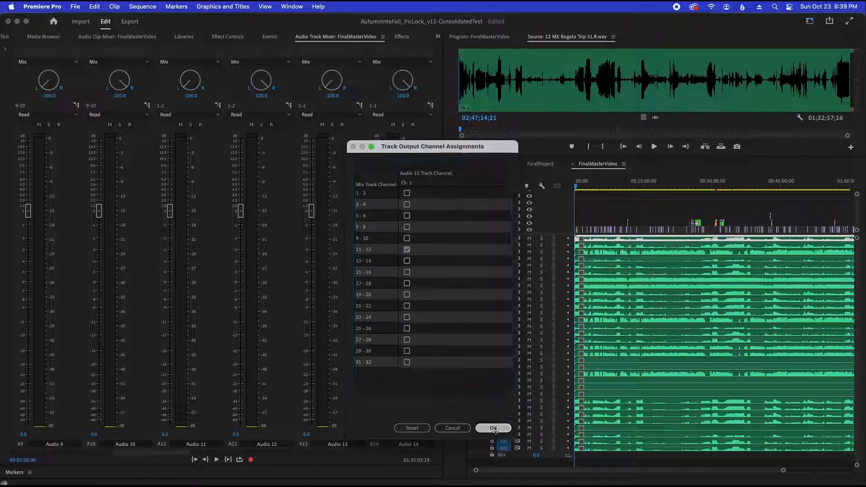
{"action": "left_click", "coordinate": [289, 106]}
{"action": "left_click", "coordinate": [407, 250]}
{"action": "left_click", "coordinate": [406, 194]}
{"action": "left_click", "coordinate": [493, 428]}
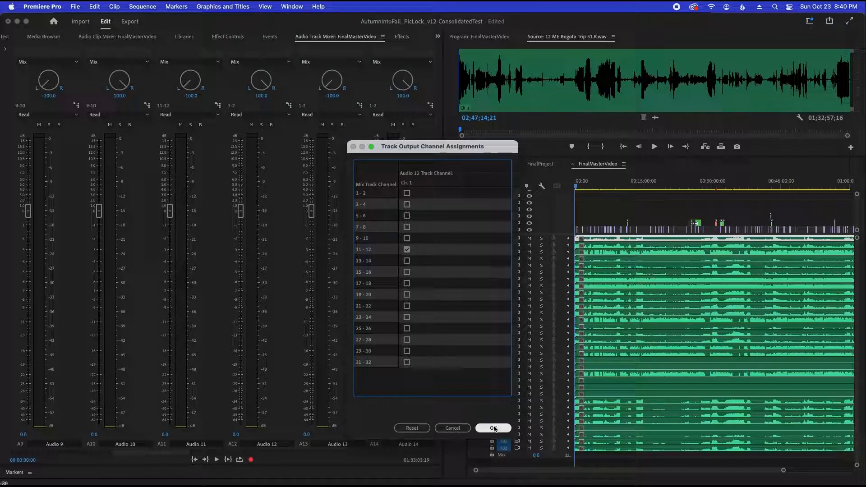
Step: Route the outputs of tracks Audio 13 and Audio 14 to mix channels 13-14 only, removing 1-2
{"action": "left_click_drag", "start_coordinate": [179, 454], "coordinate": [208, 456]}
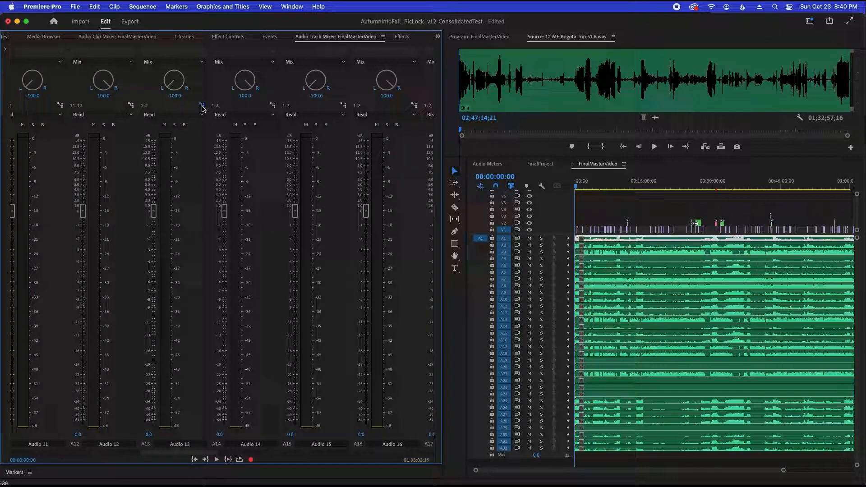
{"action": "left_click", "coordinate": [202, 105]}
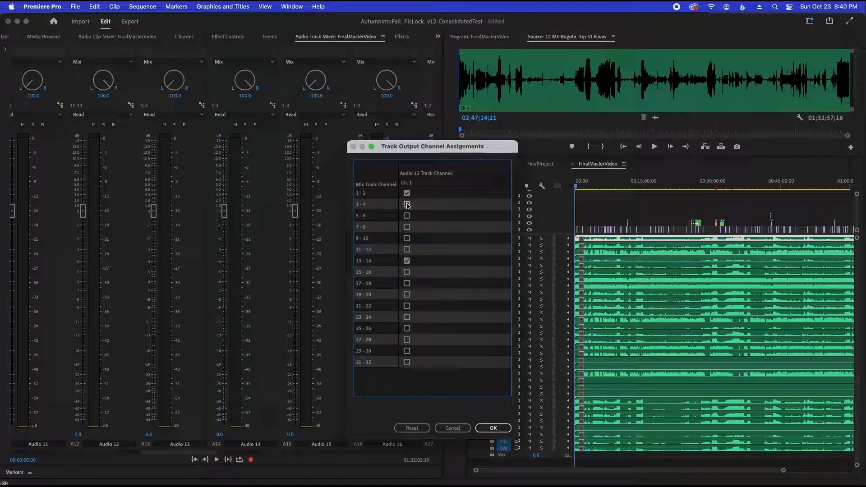
{"action": "left_click", "coordinate": [494, 428]}
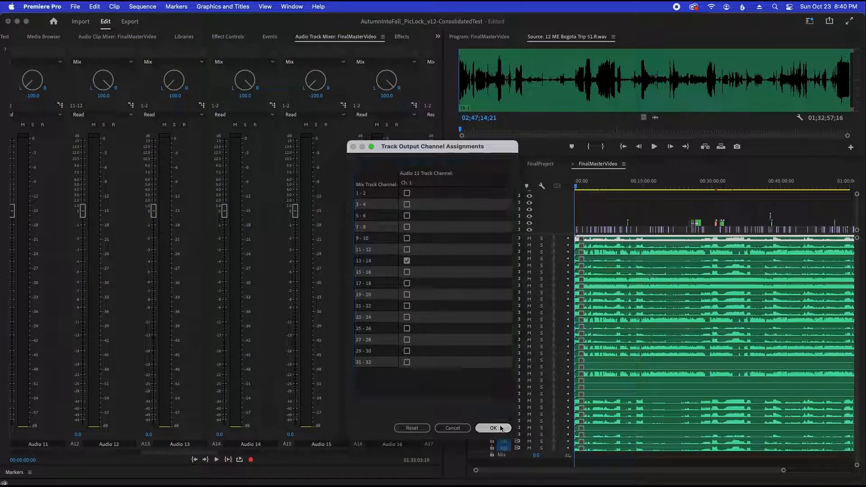
{"action": "left_click", "coordinate": [273, 105]}
{"action": "left_click", "coordinate": [407, 261]}
{"action": "left_click", "coordinate": [493, 428]}
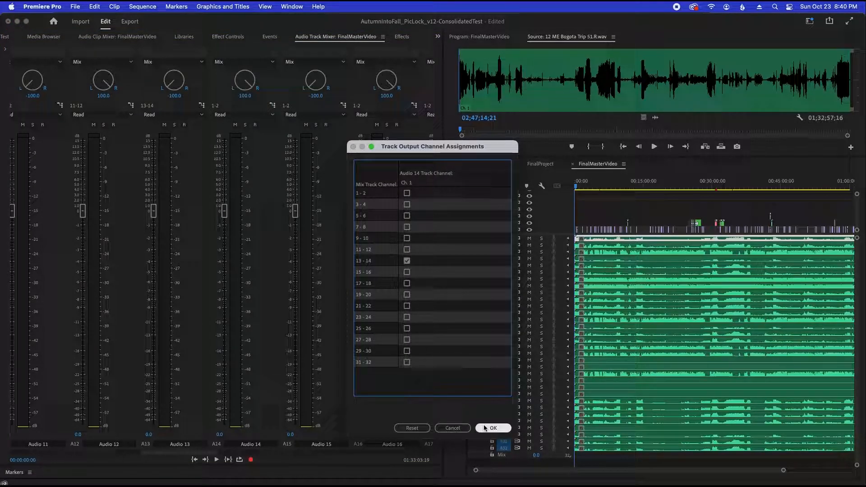
Step: Route the outputs of tracks Audio 15 and Audio 16 to mix channels 15-16 only, removing 1-2
{"action": "scroll", "coordinate": [197, 455], "scroll_direction": "right", "scroll_amount": 2}
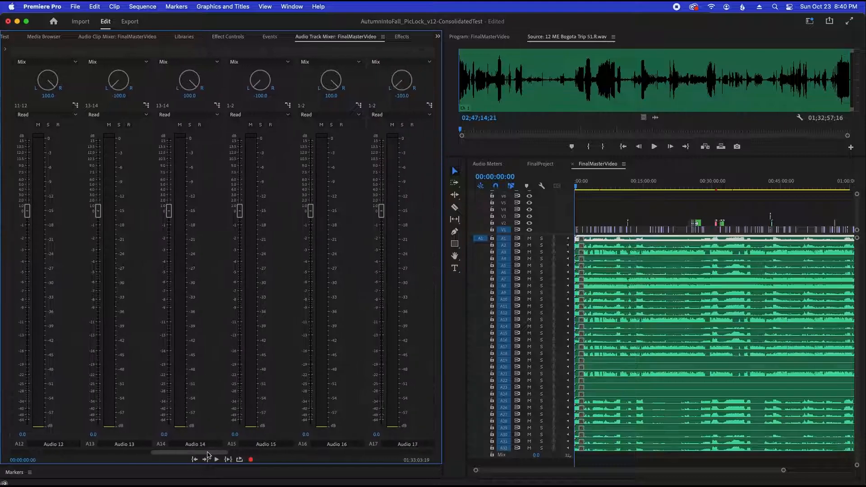
{"action": "left_click", "coordinate": [281, 105]}
{"action": "left_click", "coordinate": [407, 272]}
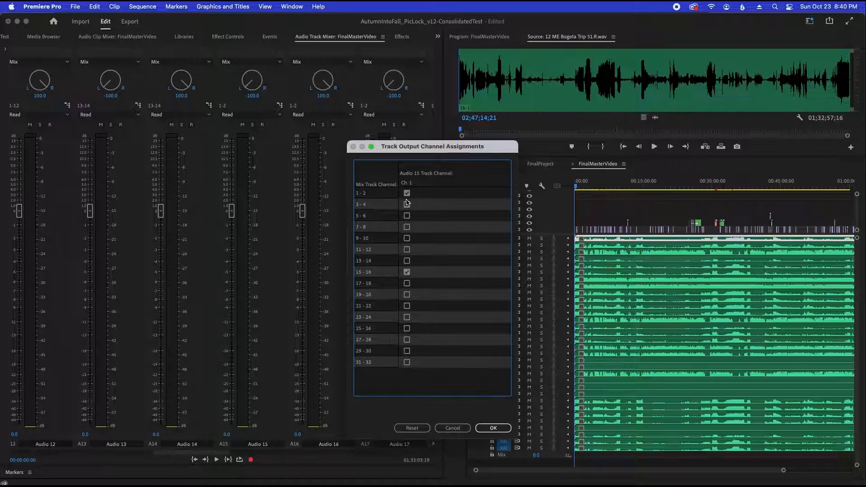
{"action": "left_click", "coordinate": [494, 428]}
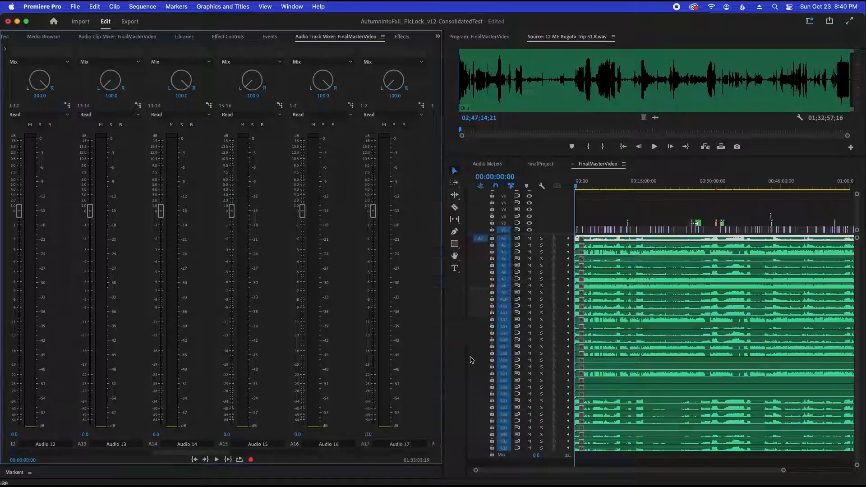
{"action": "left_click", "coordinate": [351, 106]}
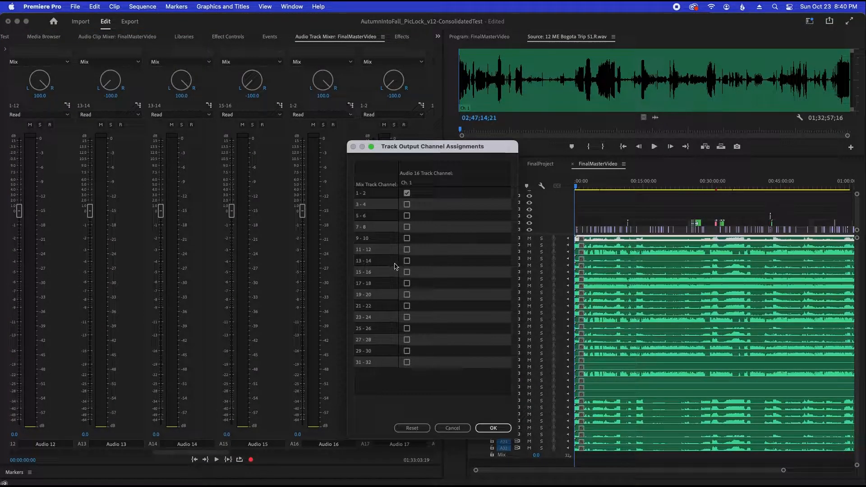
{"action": "left_click", "coordinate": [407, 272]}
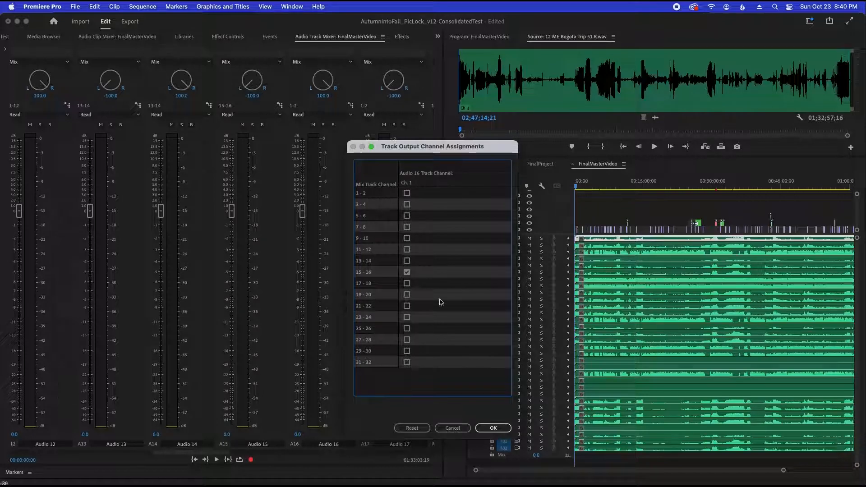
{"action": "left_click", "coordinate": [493, 428]}
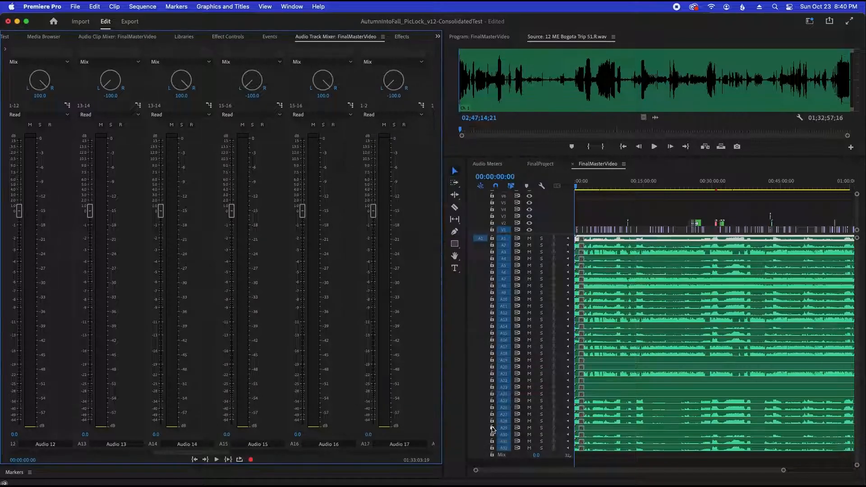
Step: Route the outputs of tracks Audio 17 and Audio 18 to mix channels 17-18 only, removing 1-2
{"action": "left_click", "coordinate": [421, 105]}
{"action": "left_click", "coordinate": [406, 283]}
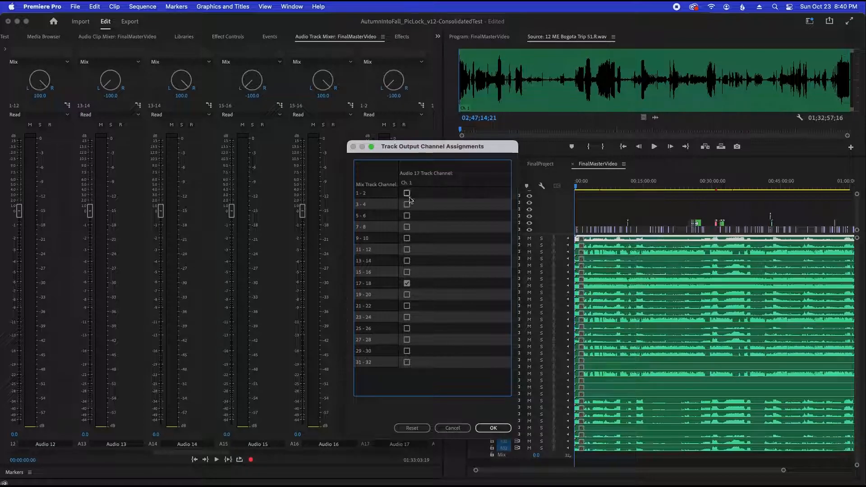
{"action": "left_click", "coordinate": [494, 428]}
{"action": "left_click_drag", "start_coordinate": [197, 454], "coordinate": [241, 332]}
{"action": "left_click", "coordinate": [239, 105]}
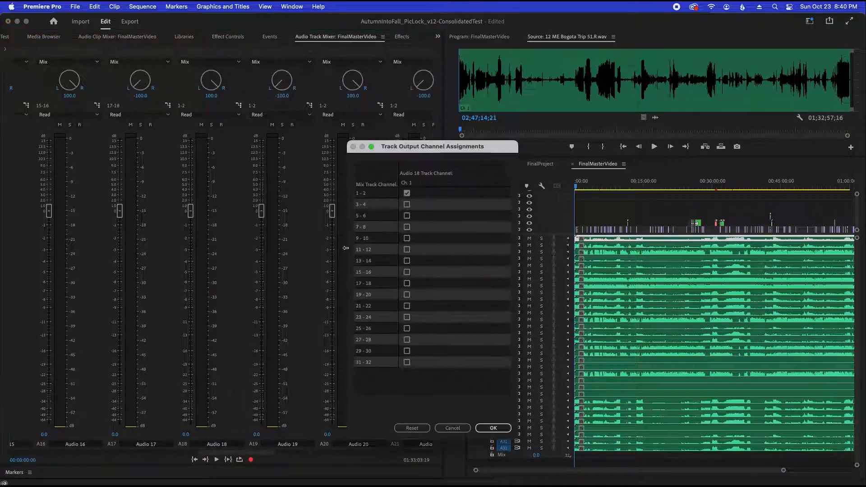
{"action": "left_click", "coordinate": [407, 283]}
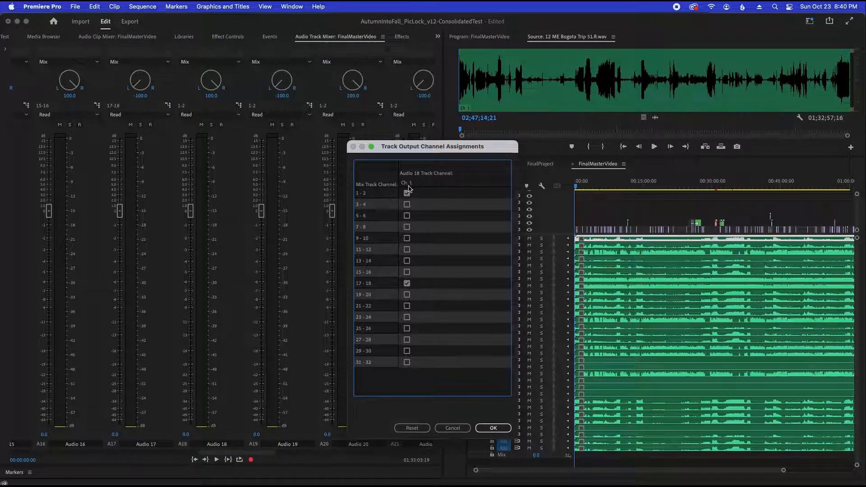
{"action": "left_click", "coordinate": [493, 428]}
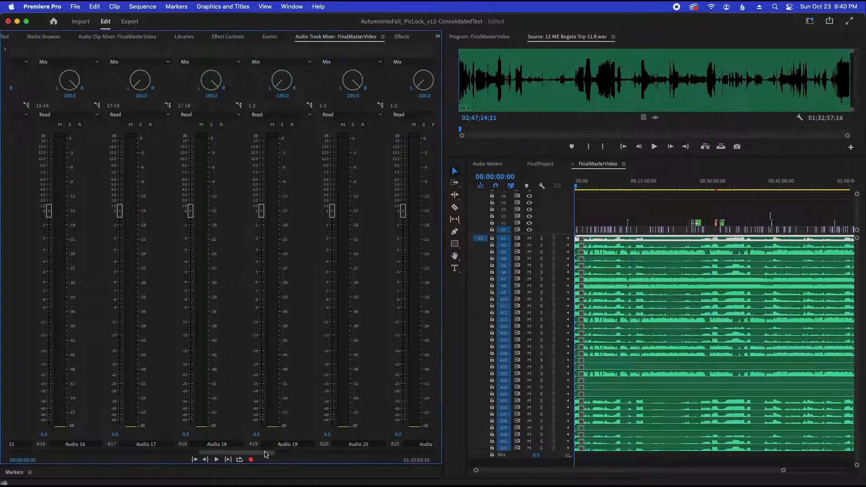
Step: Route the outputs of tracks Audio 19 and Audio 20 to mix channels 19-20 only, removing 1-2
{"action": "scroll", "coordinate": [301, 302], "scroll_direction": "right", "scroll_amount": 3}
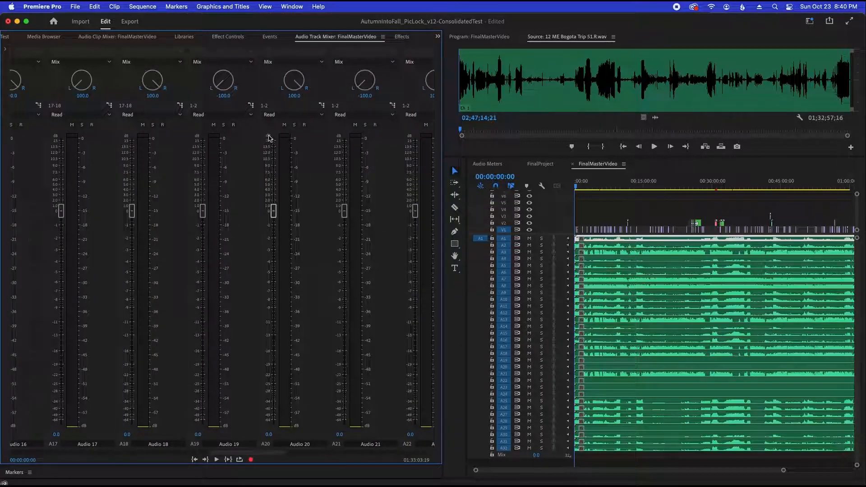
{"action": "left_click", "coordinate": [251, 105]}
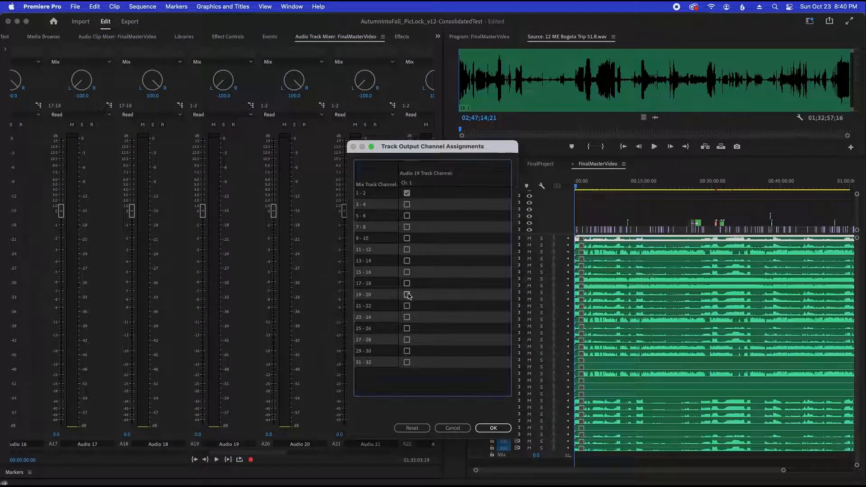
{"action": "left_click", "coordinate": [407, 193]}
{"action": "left_click", "coordinate": [497, 428]}
{"action": "left_click", "coordinate": [253, 105]}
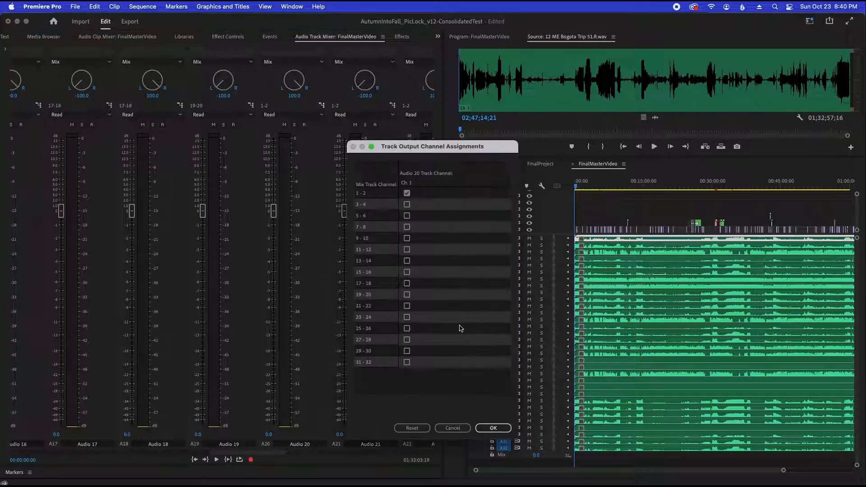
{"action": "left_click", "coordinate": [407, 294]}
{"action": "left_click", "coordinate": [407, 193]}
{"action": "left_click", "coordinate": [493, 428]}
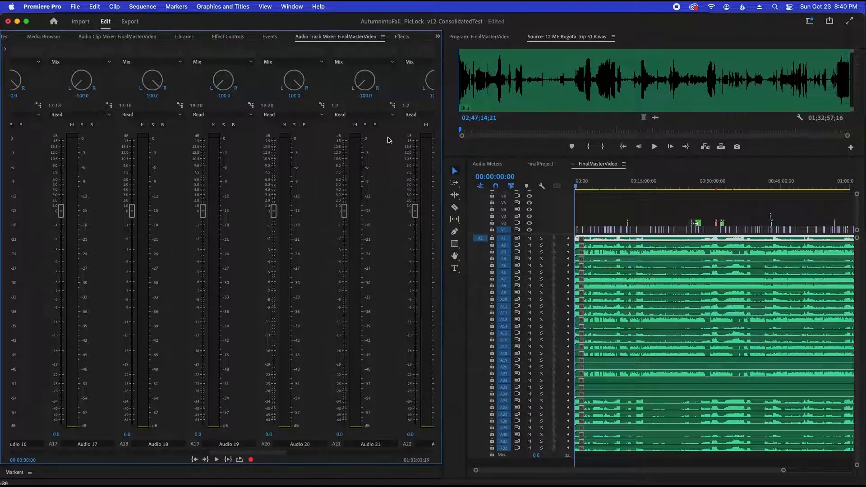
Step: Route track Audio 21 to mix channels 21-22 only, removing 1-2, and add mix channels 21-22 to the output of Audio 22
{"action": "left_click", "coordinate": [392, 105]}
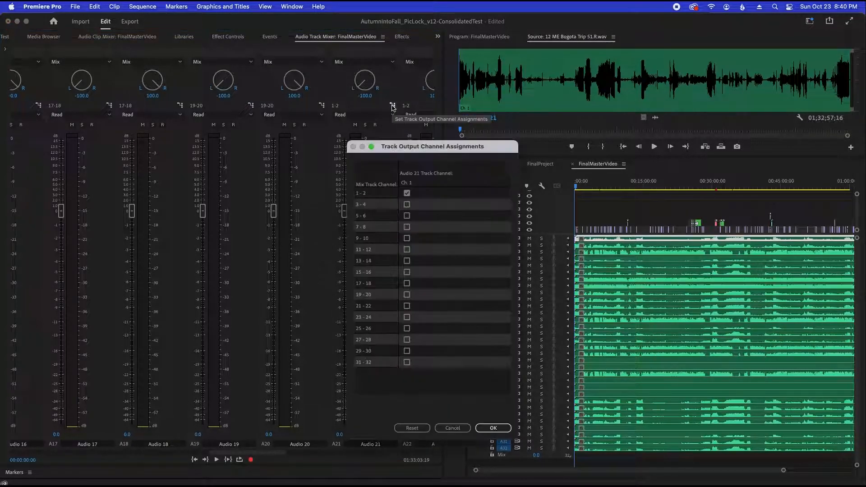
{"action": "left_click", "coordinate": [408, 306]}
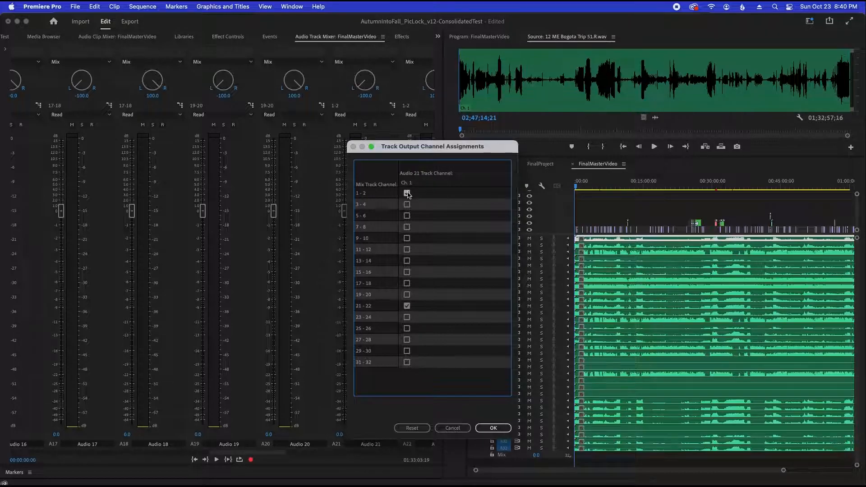
{"action": "left_click", "coordinate": [407, 193]}
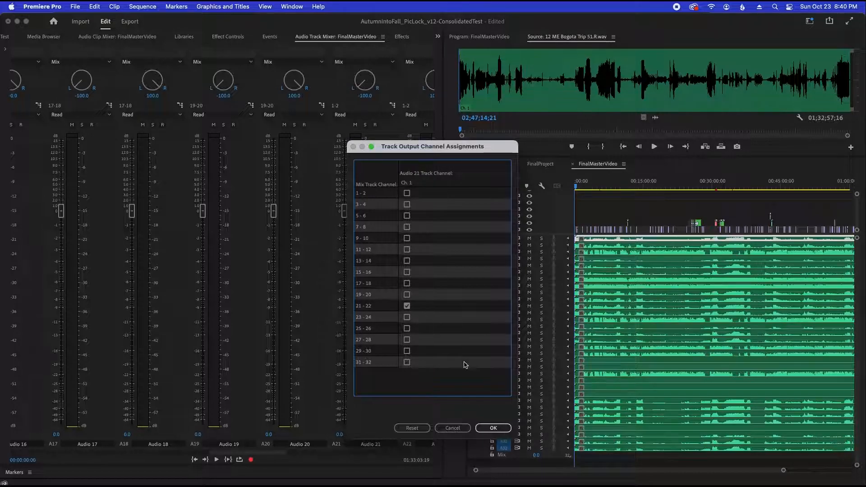
{"action": "left_click", "coordinate": [494, 428]}
{"action": "left_click_drag", "start_coordinate": [266, 453], "coordinate": [291, 451]}
{"action": "left_click", "coordinate": [337, 105]}
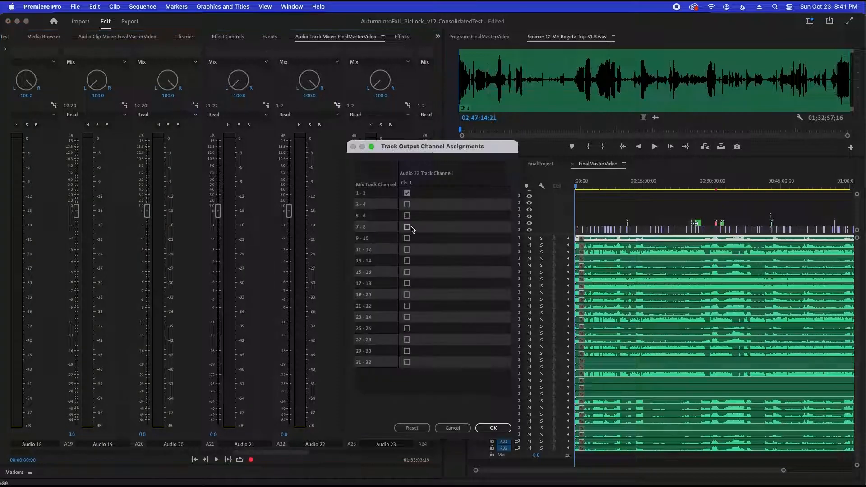
{"action": "left_click", "coordinate": [407, 306]}
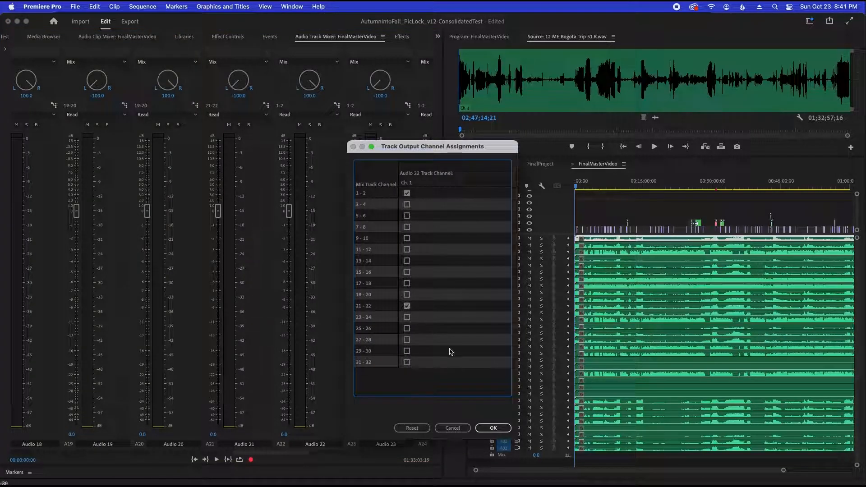
{"action": "left_click", "coordinate": [493, 427]}
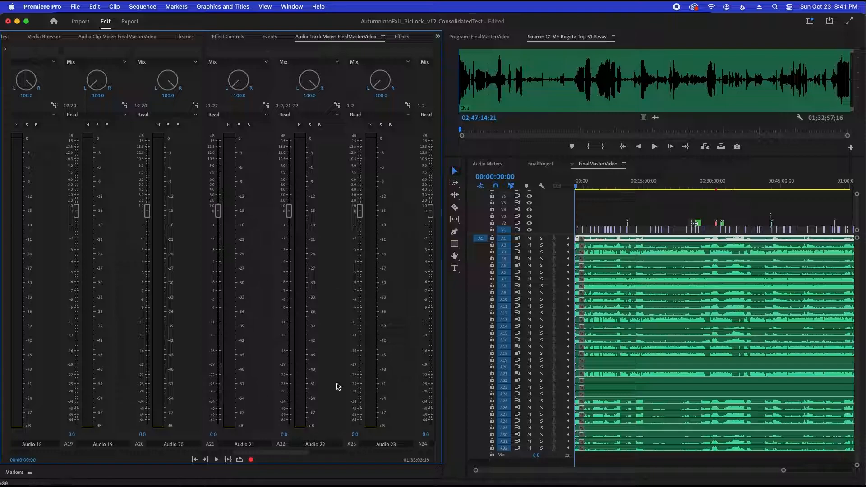
Step: Remove mix channels 1-2 from the output of track Audio 22
{"action": "left_click", "coordinate": [337, 106]}
{"action": "left_click", "coordinate": [407, 194]}
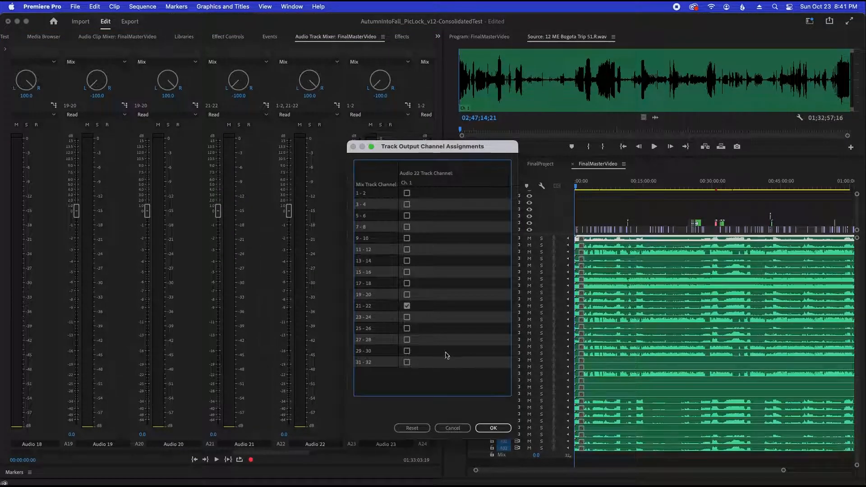
{"action": "left_click", "coordinate": [493, 428]}
Step: Route the outputs of tracks Audio 23 and Audio 24 to mix channels 23-24 only, removing 1-2
{"action": "left_click_drag", "start_coordinate": [288, 454], "coordinate": [325, 455]}
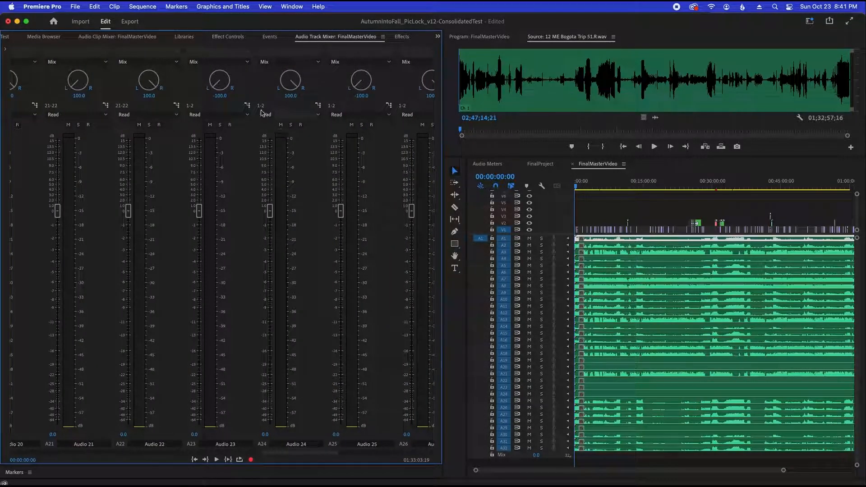
{"action": "left_click", "coordinate": [248, 105]}
{"action": "left_click", "coordinate": [407, 318]}
{"action": "left_click", "coordinate": [407, 193]}
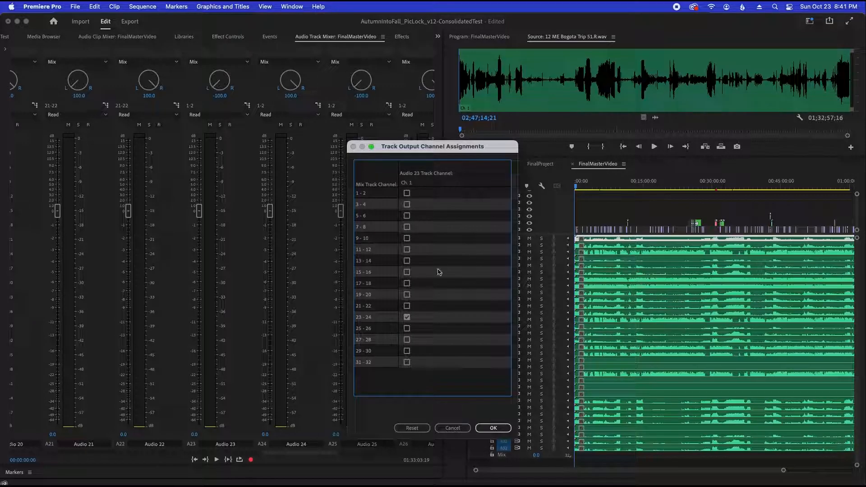
{"action": "left_click", "coordinate": [494, 427]}
{"action": "left_click", "coordinate": [318, 106]}
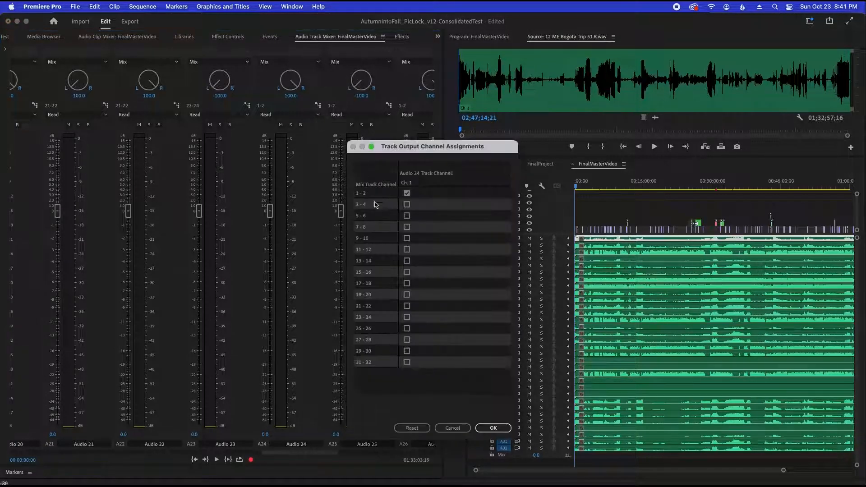
{"action": "left_click", "coordinate": [407, 318]}
{"action": "left_click", "coordinate": [407, 193]}
{"action": "left_click", "coordinate": [493, 429]}
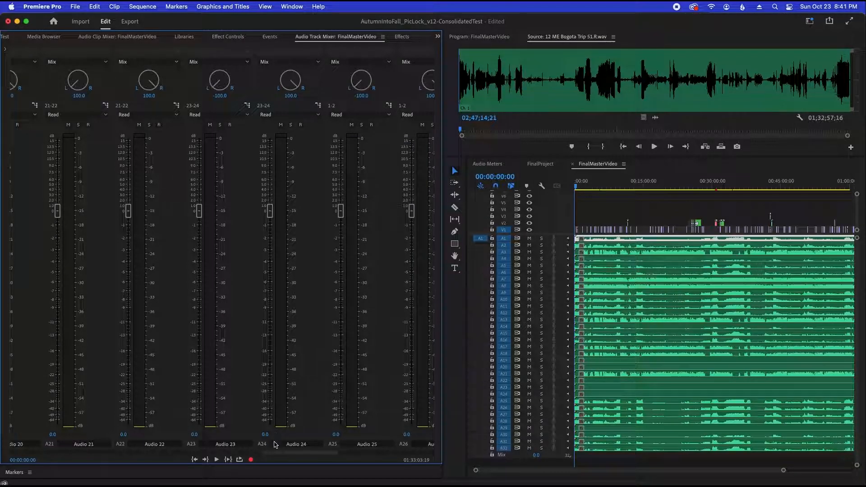
Step: Route the outputs of tracks Audio 25 and Audio 26 to mix channels 25-26 only, removing 1-2
{"action": "left_click_drag", "start_coordinate": [277, 452], "coordinate": [321, 454]}
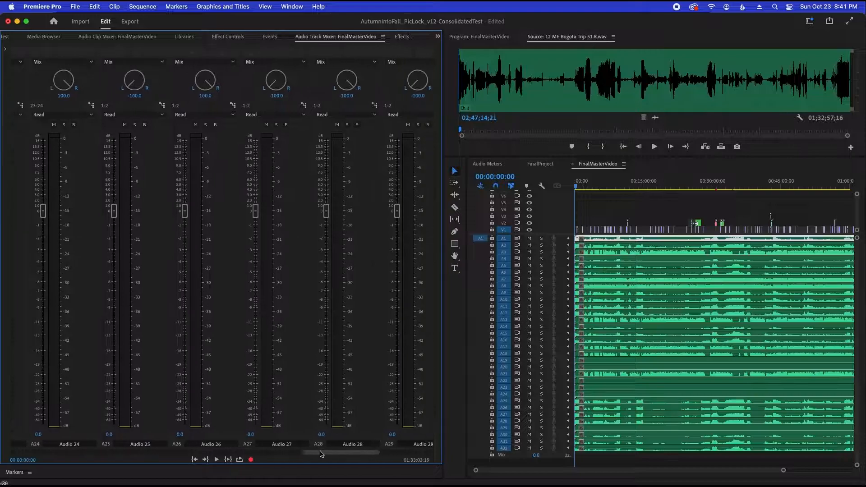
{"action": "left_click", "coordinate": [162, 105]}
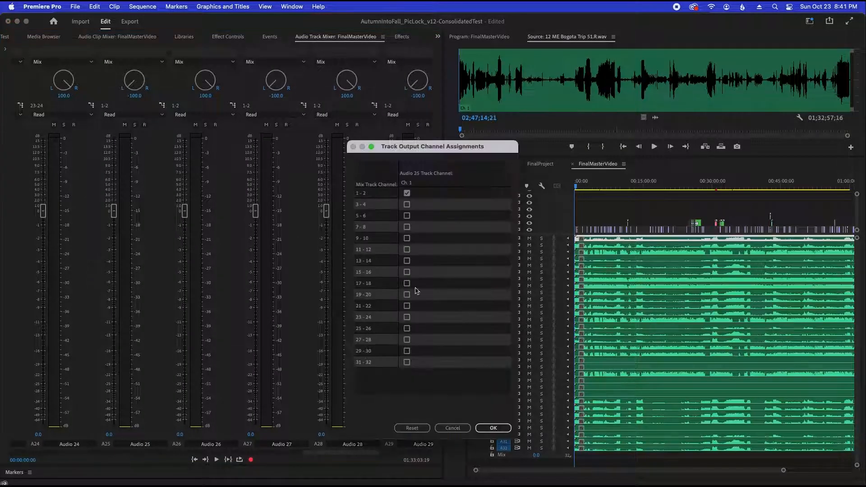
{"action": "left_click", "coordinate": [407, 329]}
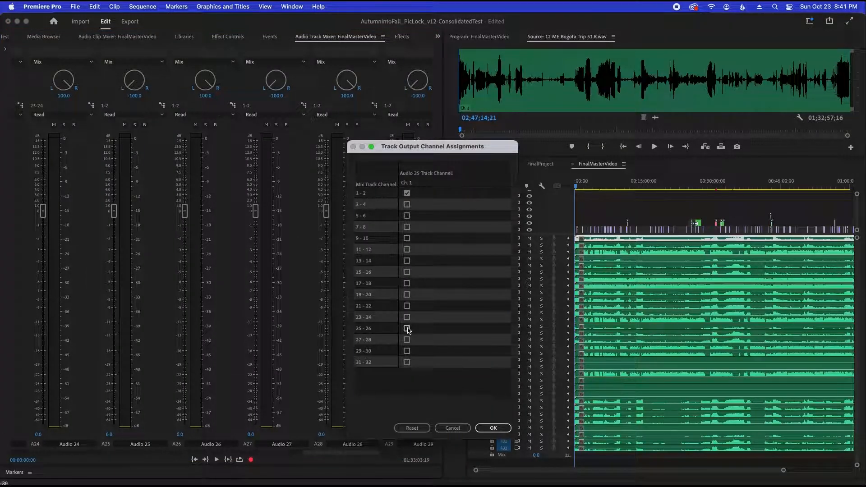
{"action": "left_click", "coordinate": [407, 194]}
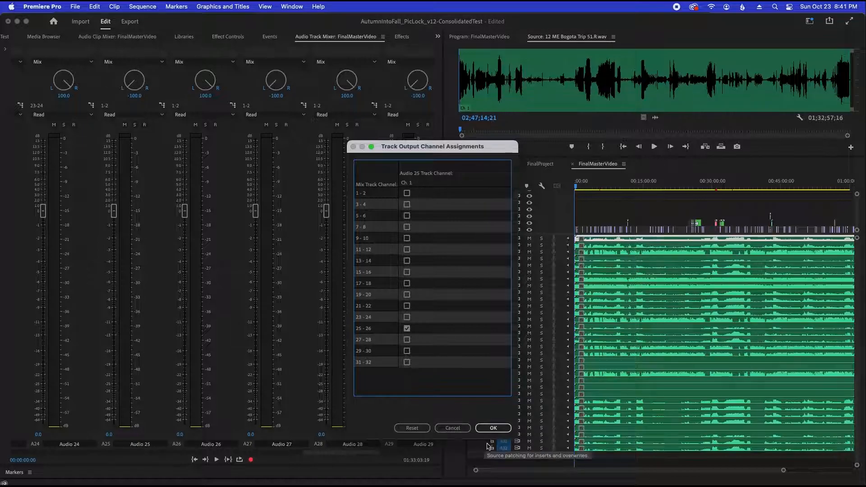
{"action": "left_click", "coordinate": [493, 428]}
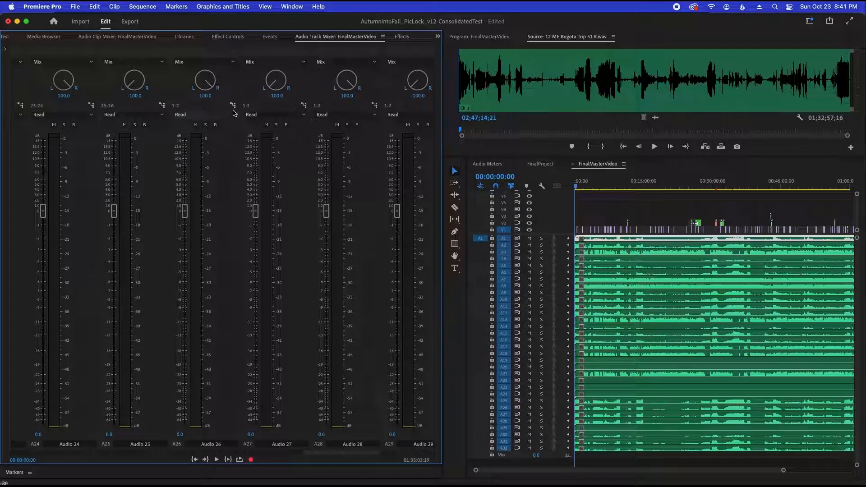
{"action": "left_click", "coordinate": [233, 106]}
{"action": "left_click", "coordinate": [408, 329]}
{"action": "left_click", "coordinate": [408, 195]}
{"action": "left_click", "coordinate": [493, 427]}
Step: Route track Audio 27 to mix channels 27-28 only, removing 1-2, and add mix channels 27-28 to the output of Audio 28
{"action": "left_click", "coordinate": [304, 105]}
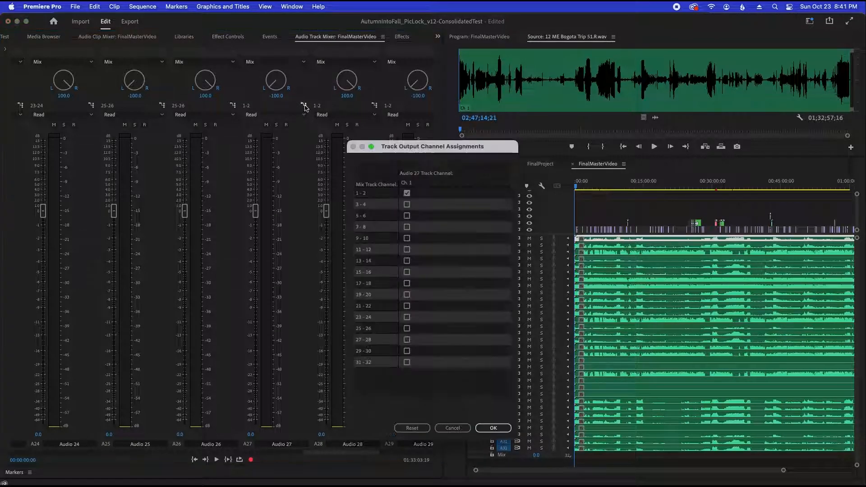
{"action": "left_click", "coordinate": [407, 193]}
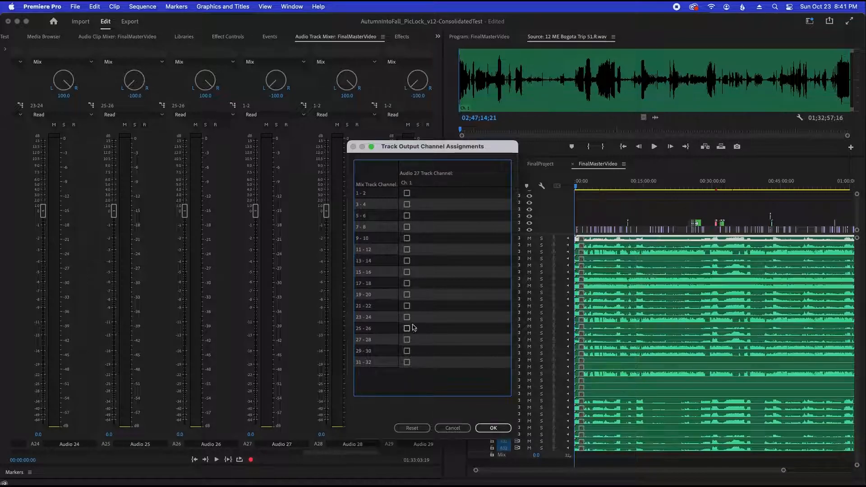
{"action": "left_click", "coordinate": [407, 340]}
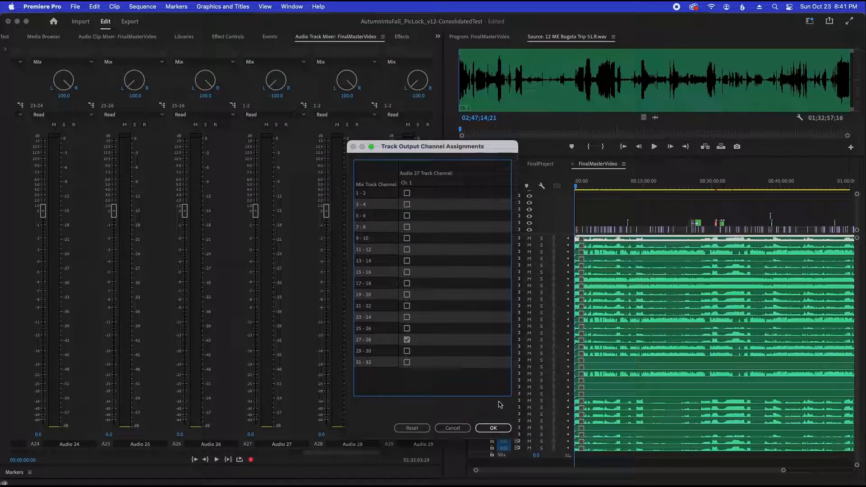
{"action": "left_click", "coordinate": [499, 430]}
{"action": "scroll", "coordinate": [343, 453], "scroll_direction": "right", "scroll_amount": 2}
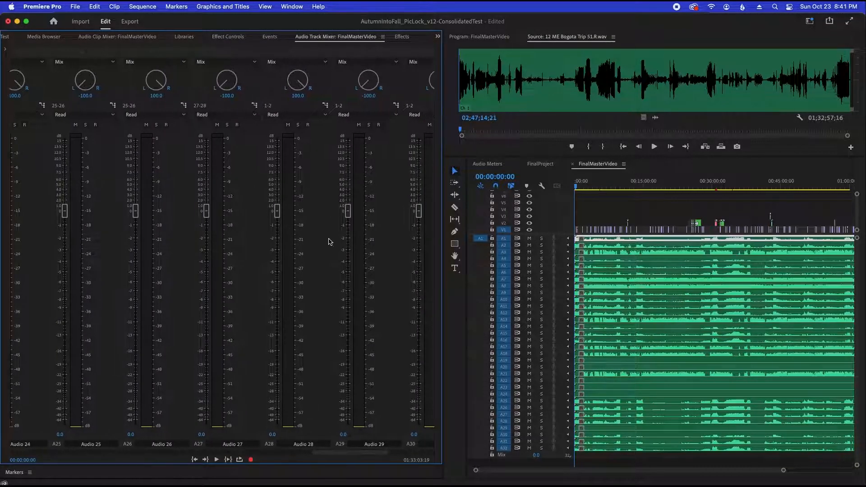
{"action": "left_click", "coordinate": [327, 104]}
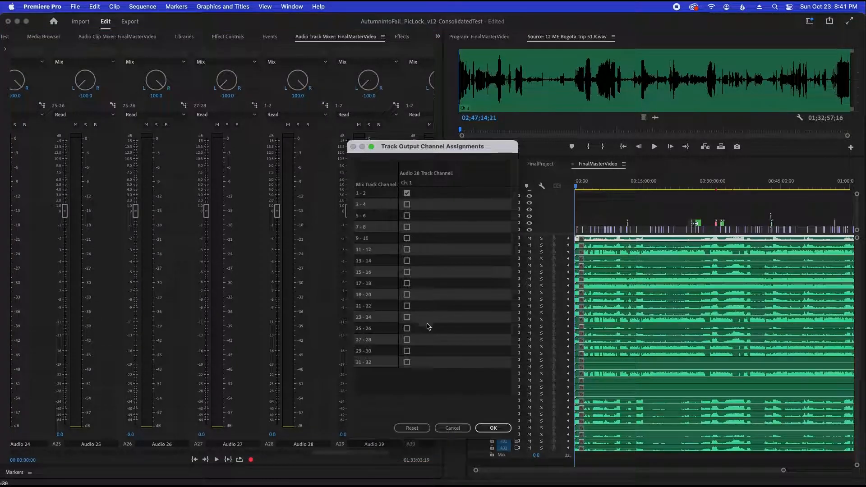
{"action": "left_click", "coordinate": [407, 339]}
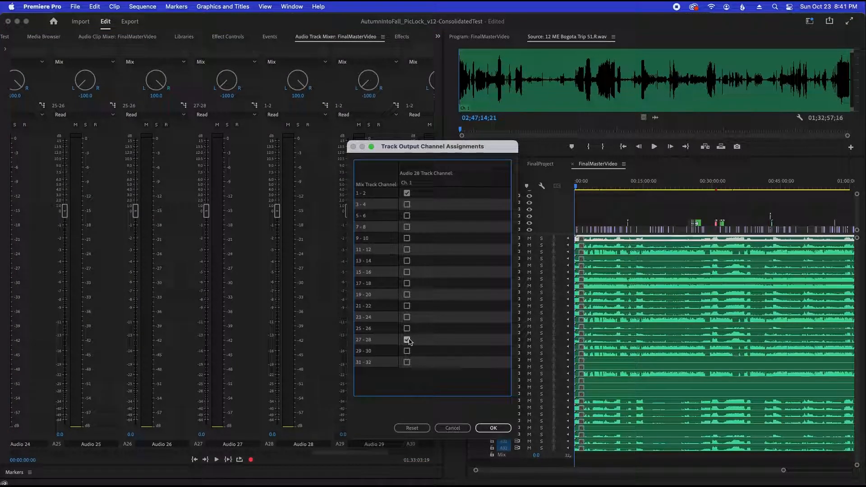
{"action": "left_click", "coordinate": [494, 428]}
Step: Add mix channels 29-30 to the output of track Audio 29
{"action": "scroll", "coordinate": [379, 454], "scroll_direction": "right", "scroll_amount": 2}
{"action": "scroll", "coordinate": [379, 455], "scroll_direction": "right", "scroll_amount": 2}
{"action": "left_click", "coordinate": [242, 105]}
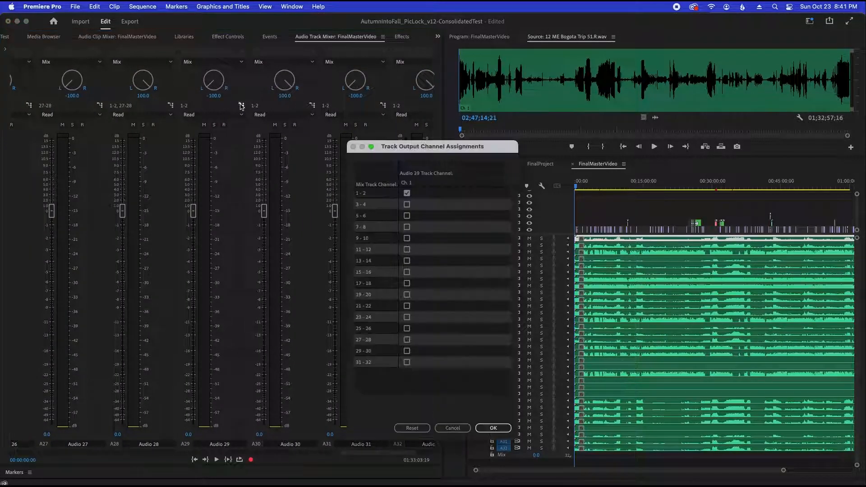
{"action": "left_click", "coordinate": [407, 351]}
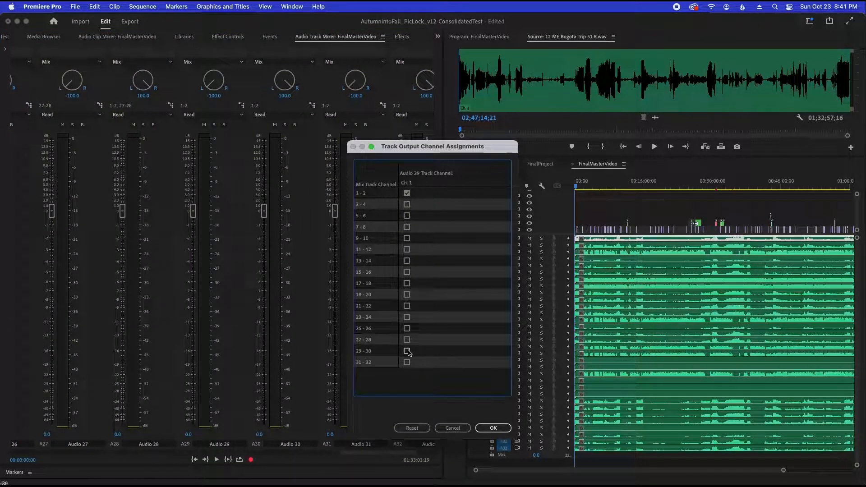
{"action": "left_click", "coordinate": [492, 428]}
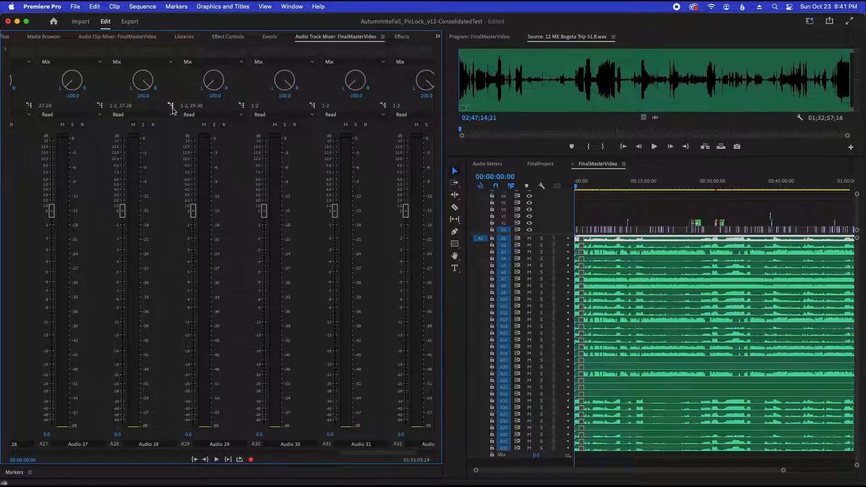
Step: Remove mix channels 1-2 from the outputs of tracks Audio 28 and Audio 29
{"action": "left_click", "coordinate": [171, 105]}
{"action": "left_click", "coordinate": [407, 193]}
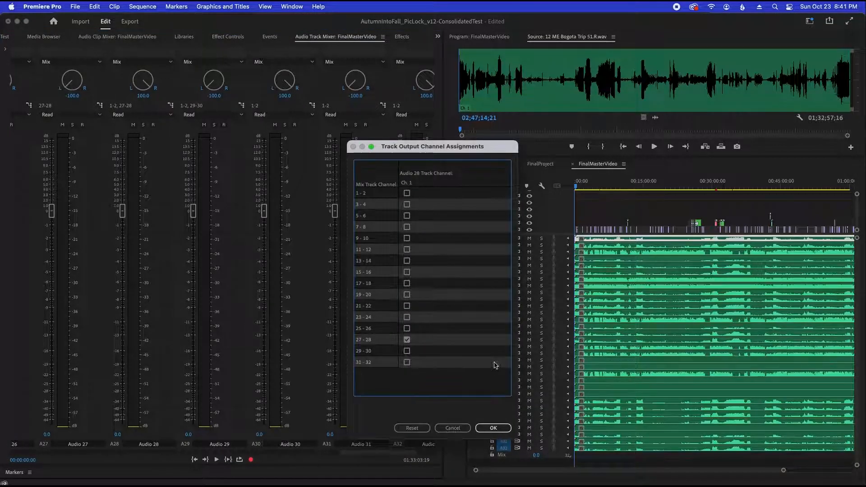
{"action": "left_click", "coordinate": [493, 429]}
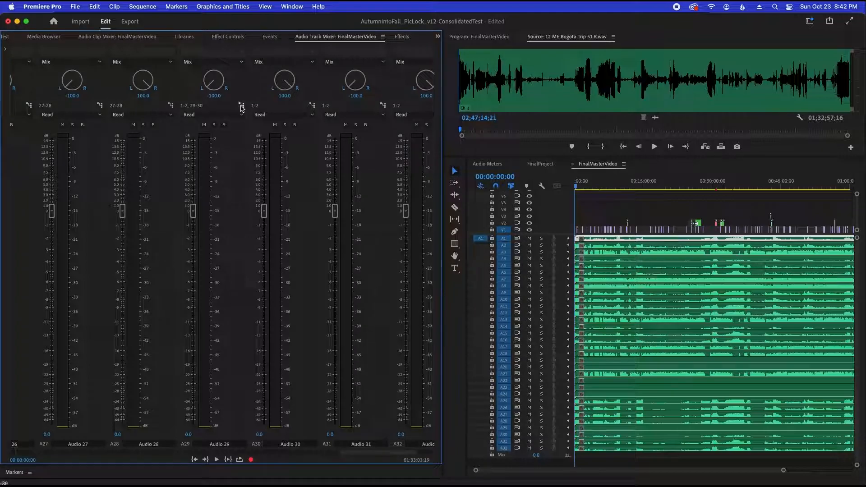
{"action": "left_click", "coordinate": [241, 105]}
{"action": "left_click", "coordinate": [407, 194]}
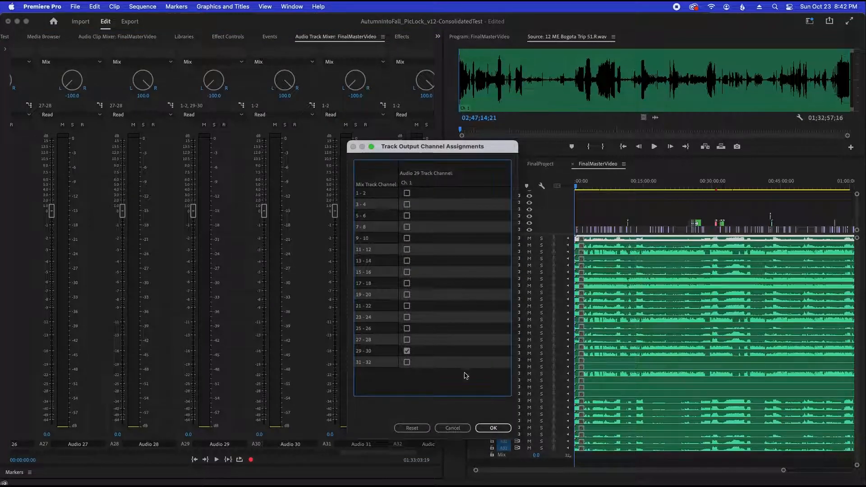
{"action": "left_click", "coordinate": [494, 428]}
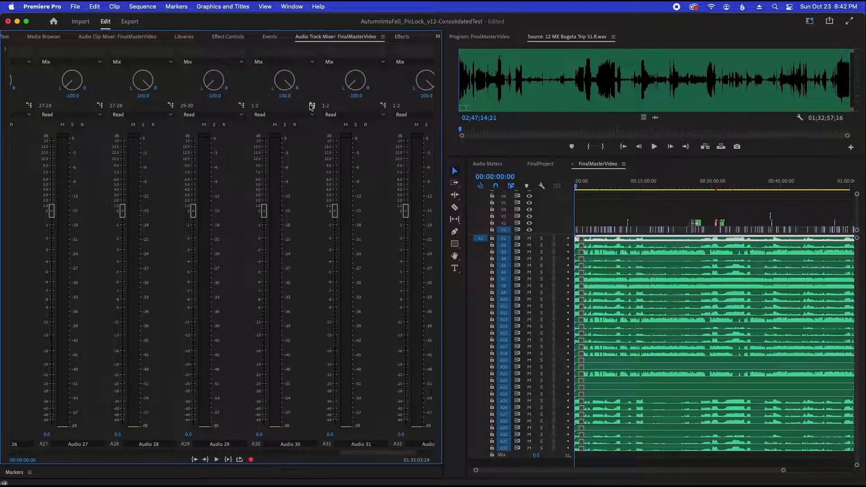
Step: Route the output of track Audio 30 to mix channels 29-30 only, removing 1-2
{"action": "left_click", "coordinate": [312, 106]}
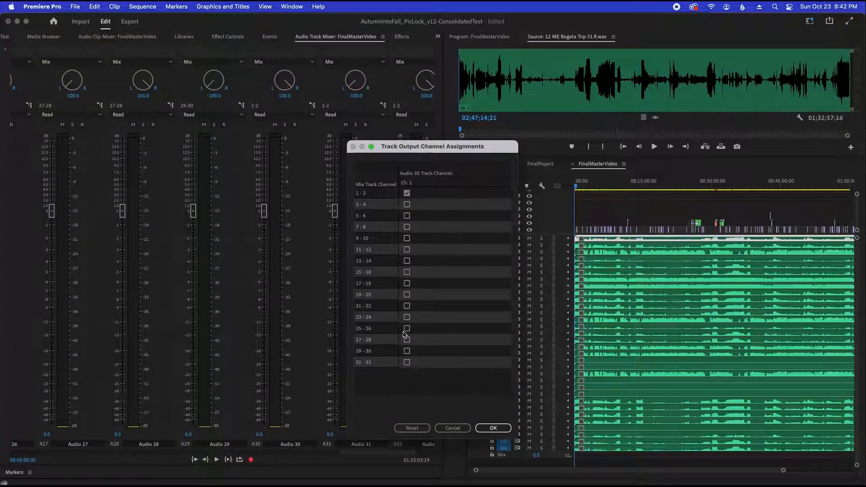
{"action": "left_click", "coordinate": [407, 351]}
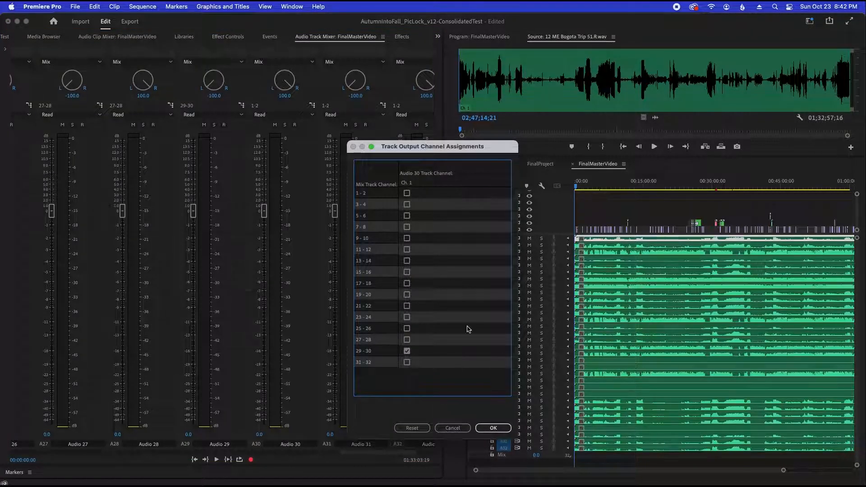
{"action": "left_click", "coordinate": [494, 427]}
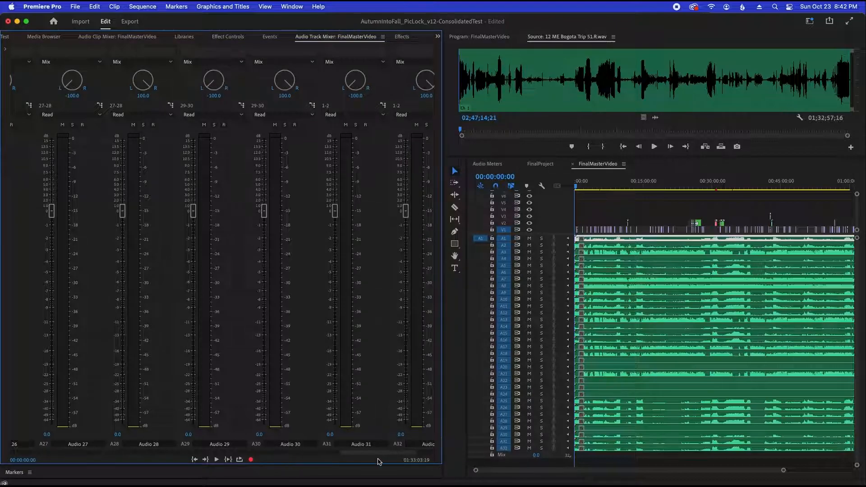
Step: Route the outputs of tracks Audio 31 and Audio 32 to mix channels 31-32 only, removing 1-2
{"action": "scroll", "coordinate": [382, 458], "scroll_direction": "right", "scroll_amount": 3}
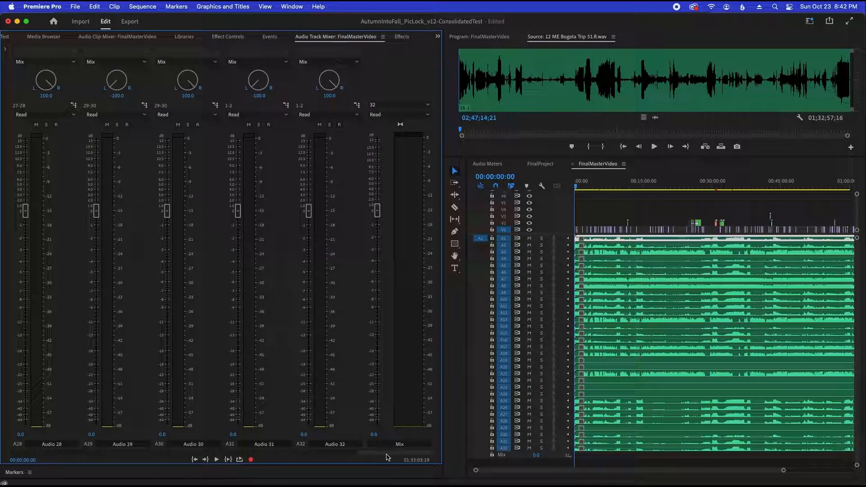
{"action": "left_click", "coordinate": [287, 105]}
{"action": "left_click", "coordinate": [407, 362]}
{"action": "left_click", "coordinate": [407, 193]}
{"action": "left_click", "coordinate": [494, 428]}
{"action": "left_click", "coordinate": [357, 105]}
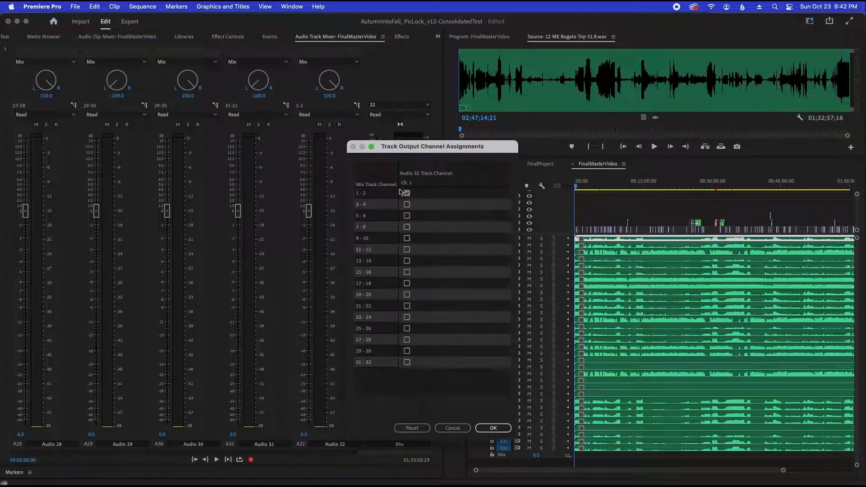
{"action": "left_click", "coordinate": [407, 194]}
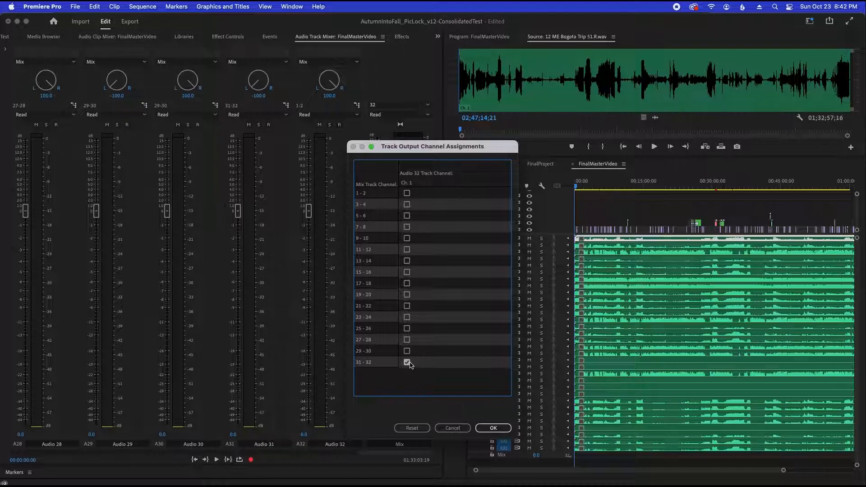
{"action": "left_click", "coordinate": [493, 428]}
Step: Narrow the Audio Track Mixer area and bring up the AutumnIntoFall_PicLock_v12-ConsolidatedTest project's media list in its place
{"action": "left_click_drag", "start_coordinate": [381, 454], "coordinate": [35, 437]}
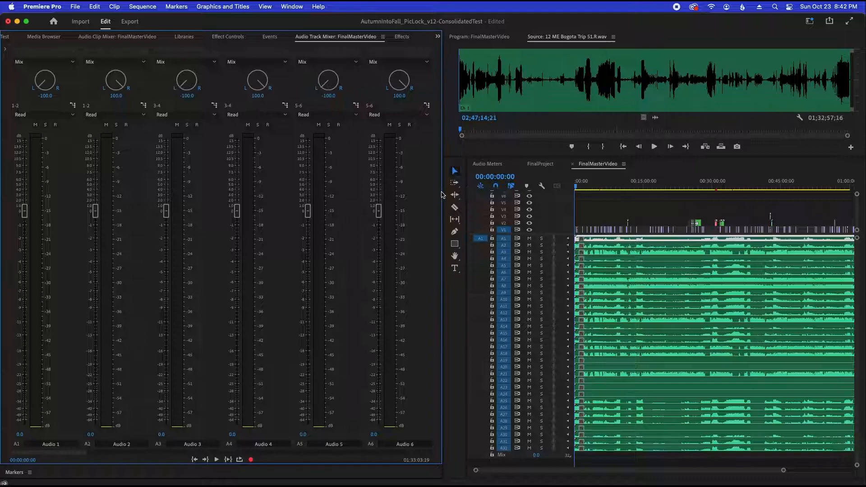
{"action": "left_click_drag", "start_coordinate": [443, 193], "coordinate": [248, 193]}
{"action": "left_click", "coordinate": [243, 36]}
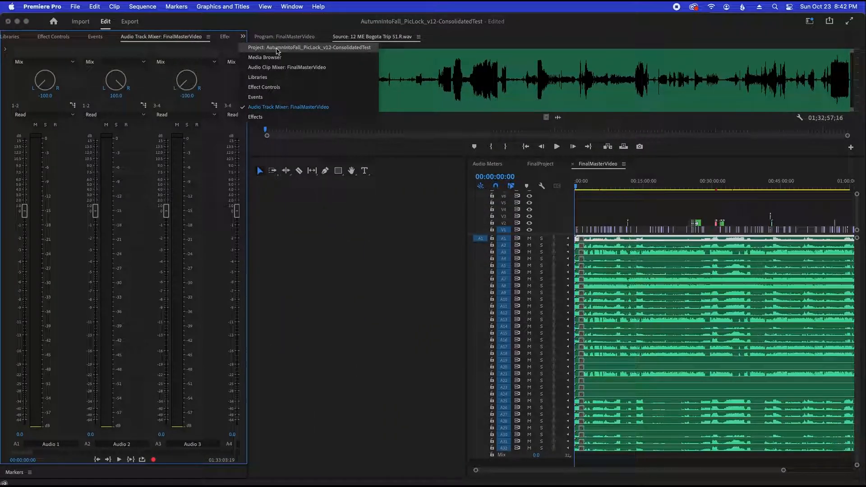
{"action": "left_click", "coordinate": [277, 48]}
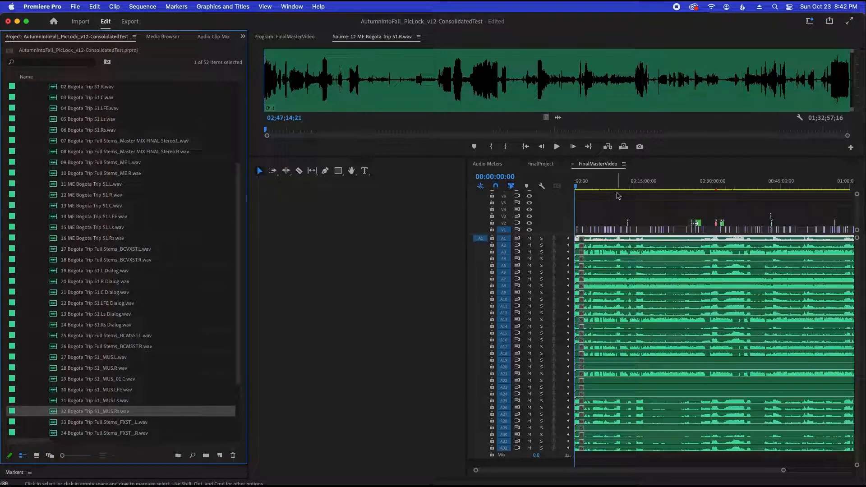
Step: Enlarge the opening section of the FinalMasterVideo timeline and show the sequence's picture in the Program monitor
{"action": "left_click", "coordinate": [618, 196]}
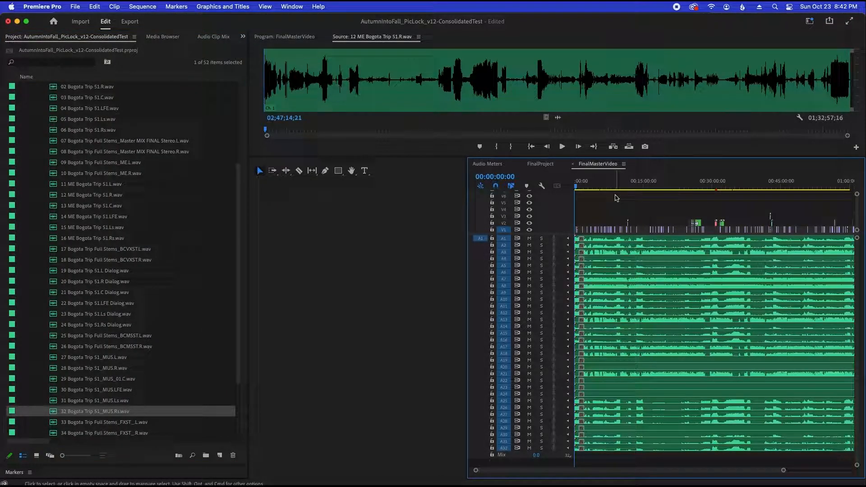
{"action": "key", "text": "equal"}
{"action": "key", "text": "equal"}
{"action": "key", "text": "equal"}
{"action": "key", "text": "equal"}
{"action": "key", "text": "equal"}
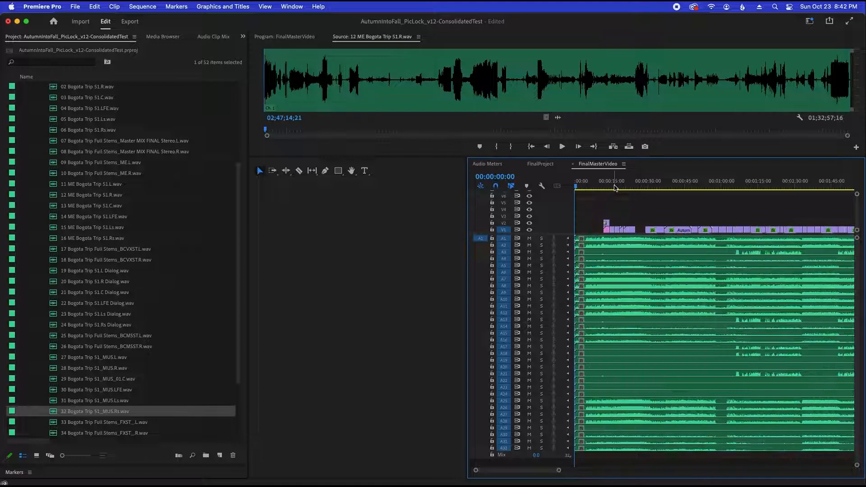
{"action": "left_click", "coordinate": [291, 37]}
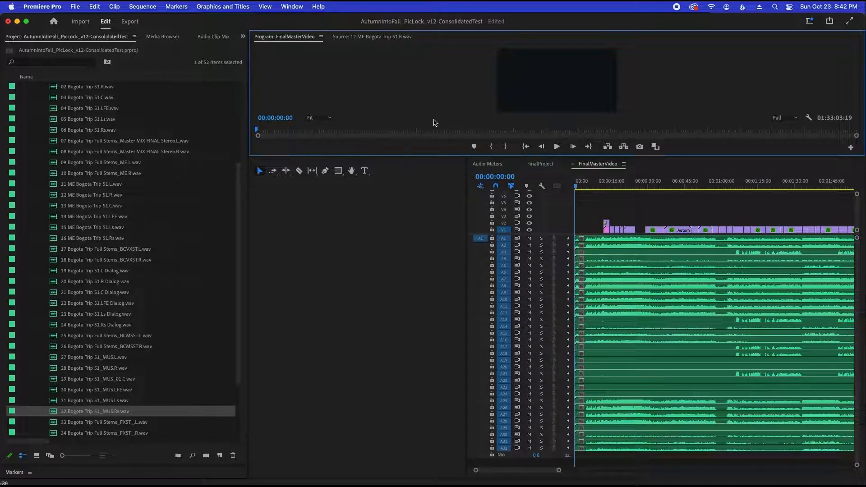
Step: Check the end of the FinalMasterVideo sequence up close, around the closing title card and its last frame
{"action": "key", "text": "End"}
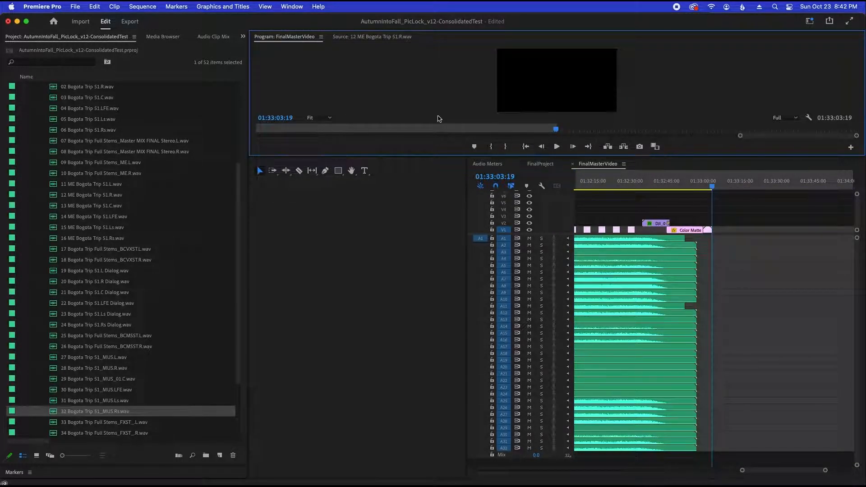
{"action": "left_click", "coordinate": [704, 184]}
{"action": "key", "text": "="}
{"action": "key", "text": "="}
{"action": "key", "text": "="}
{"action": "key", "text": "="}
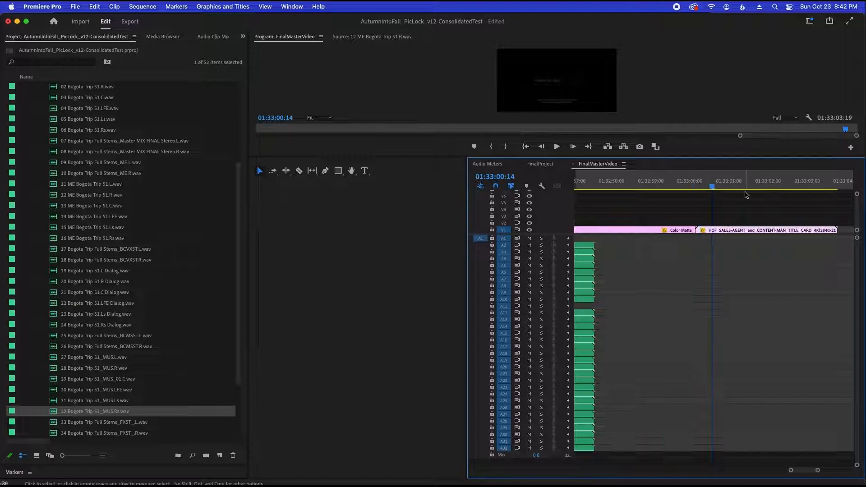
{"action": "key", "text": "End"}
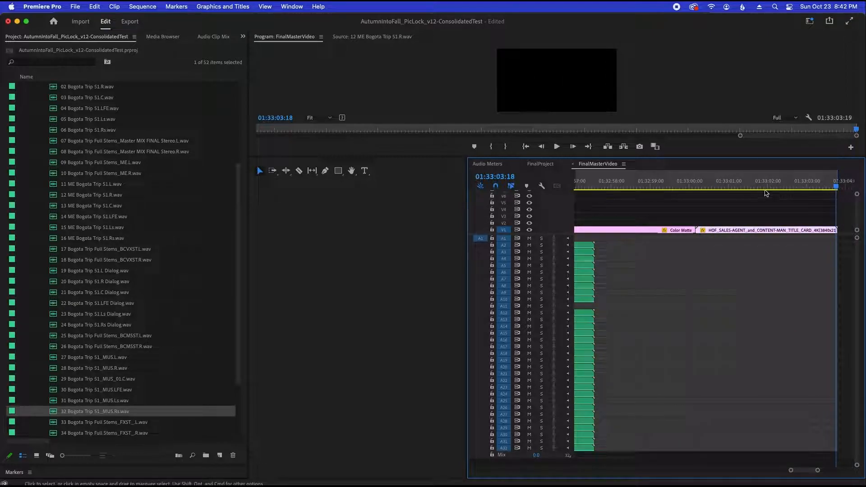
Step: Save the project and widen the timeline area with the whole FinalMasterVideo sequence fitted in view
{"action": "key", "text": "backslash"}
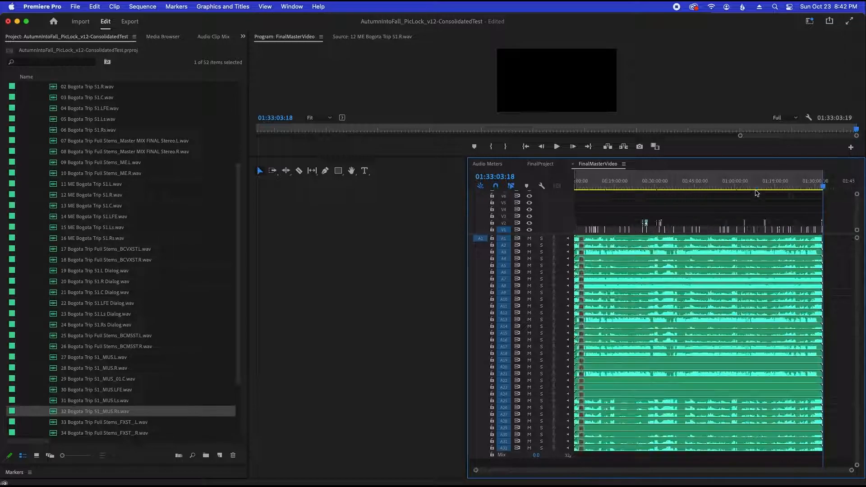
{"action": "key", "text": "super+s"}
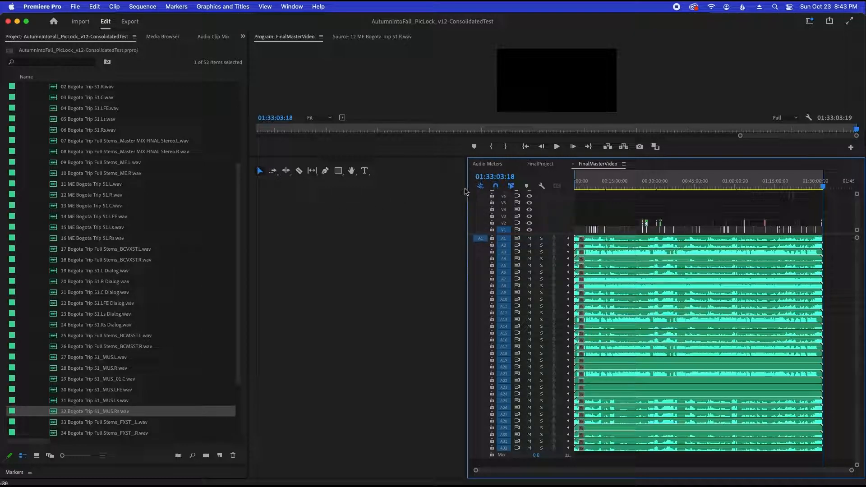
{"action": "left_click_drag", "start_coordinate": [467, 192], "coordinate": [273, 207]}
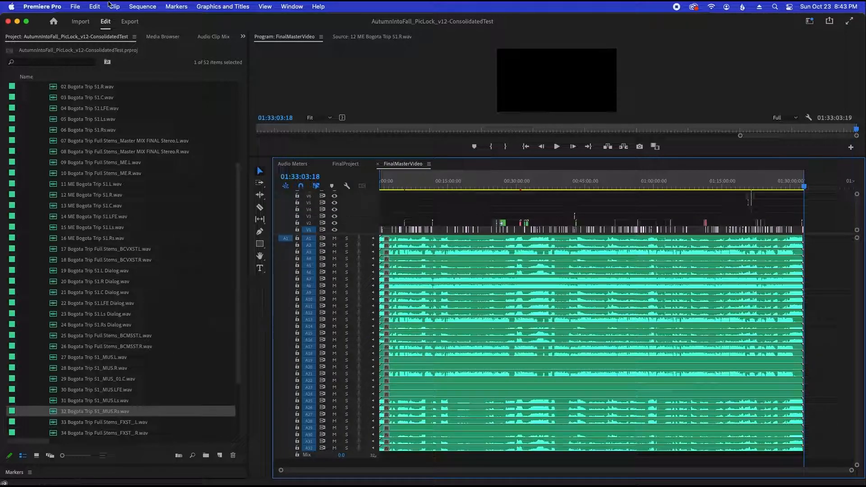
Step: Open the media export settings for the FinalMasterVideo sequence and look through the available export formats
{"action": "left_click", "coordinate": [75, 6]}
{"action": "mouse_move", "coordinate": [145, 300]}
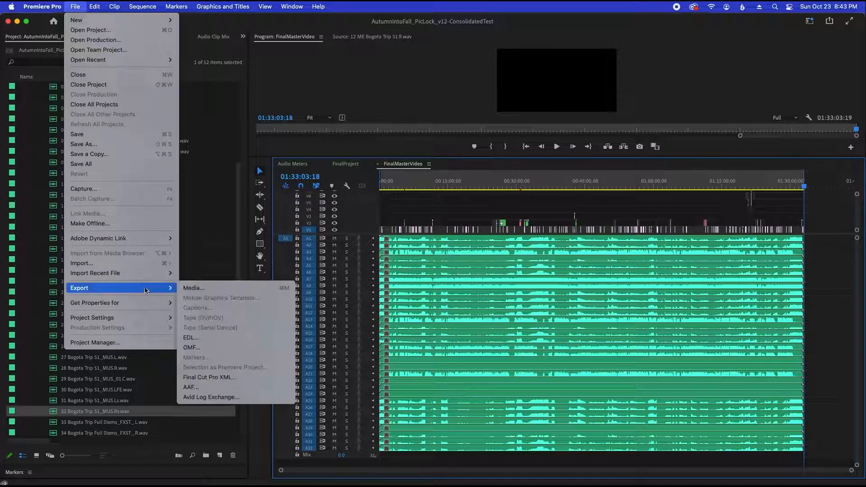
{"action": "left_click", "coordinate": [219, 288]}
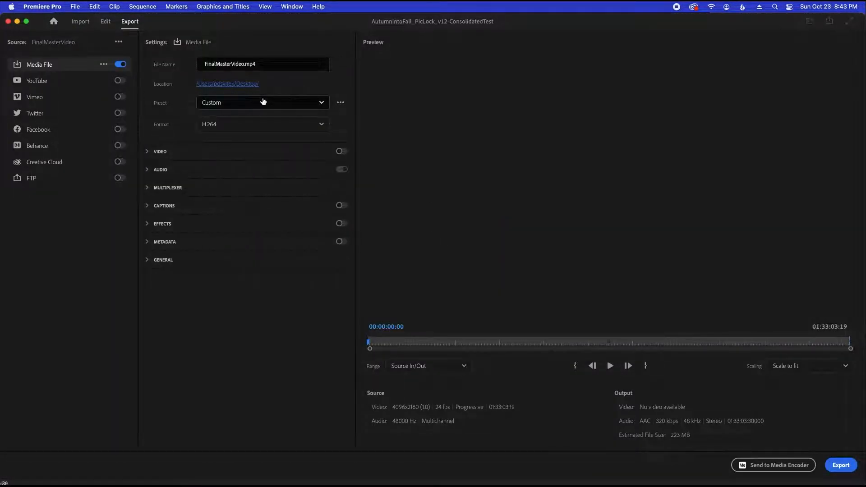
{"action": "left_click", "coordinate": [267, 124]}
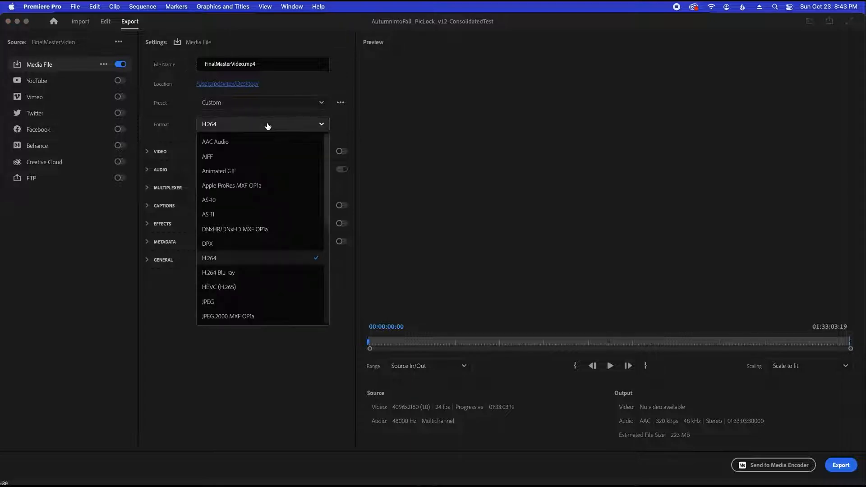
{"action": "scroll", "coordinate": [309, 184], "scroll_direction": "down", "scroll_amount": 10}
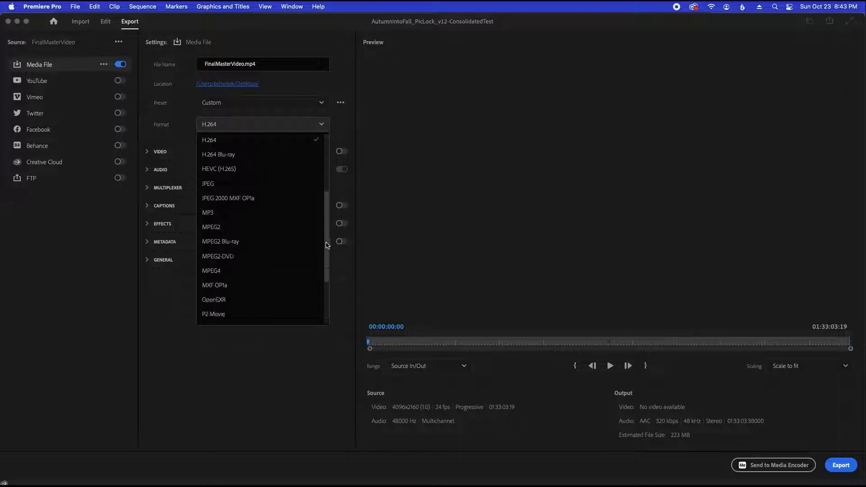
{"action": "left_click", "coordinate": [260, 369]}
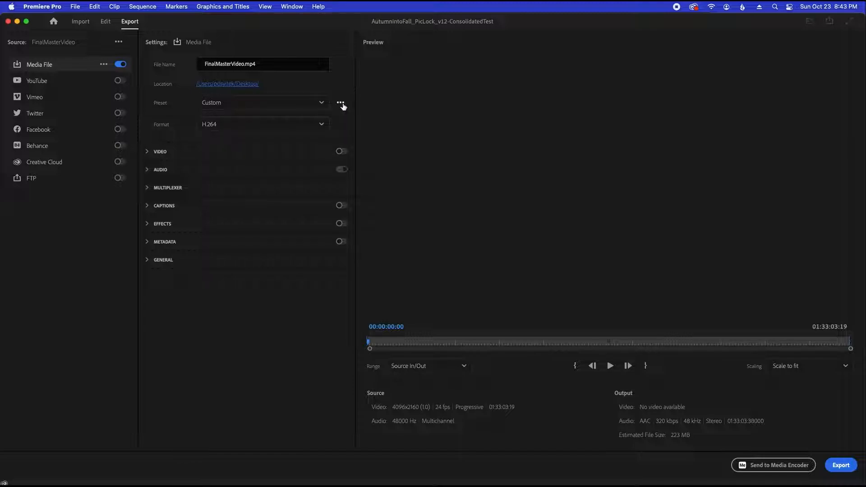
Step: Apply the Adobe Stock 4K DCI with Audio (Apple ProRes 422 HQ) QuickTime preset from the full preset collection
{"action": "left_click", "coordinate": [341, 103]}
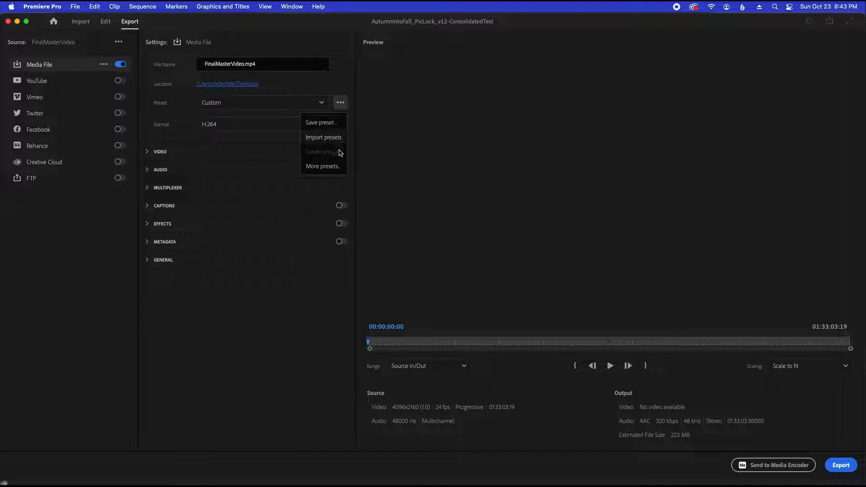
{"action": "left_click", "coordinate": [334, 167]}
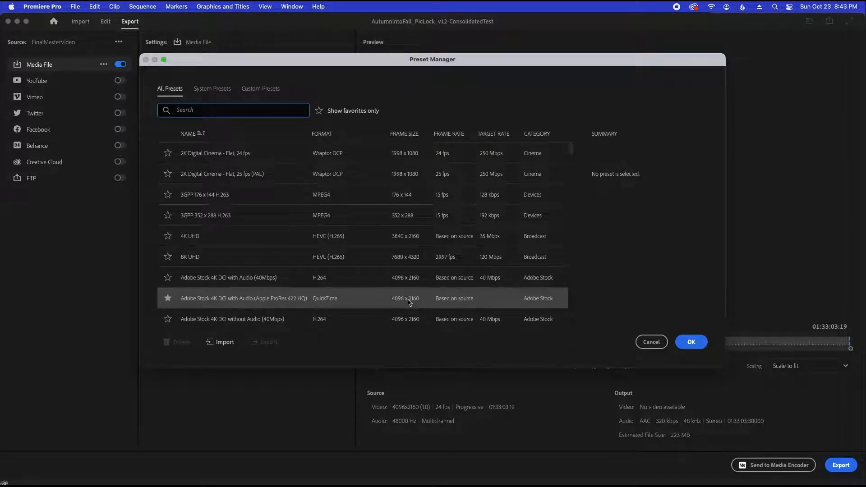
{"action": "left_click", "coordinate": [256, 304]}
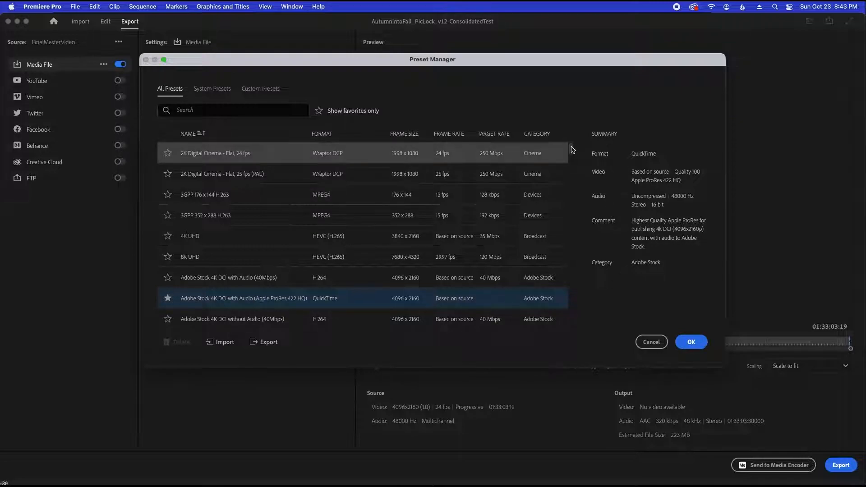
{"action": "scroll", "coordinate": [574, 151], "scroll_direction": "down", "scroll_amount": 5}
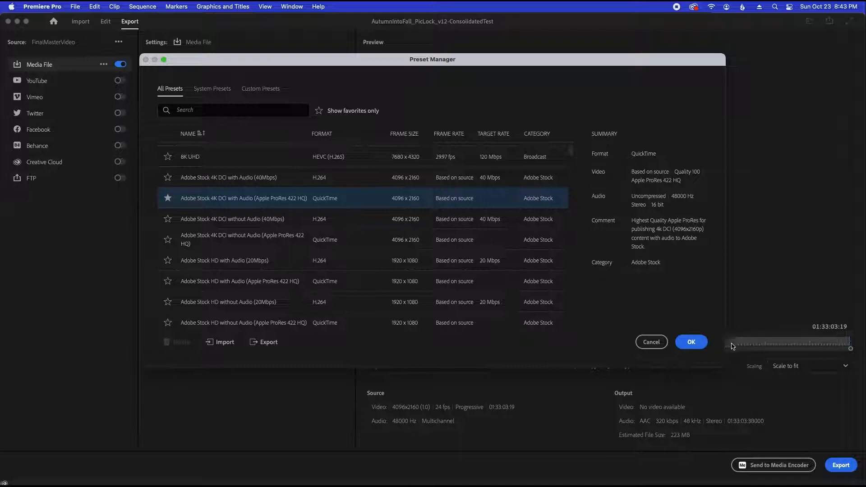
{"action": "left_click", "coordinate": [693, 342]}
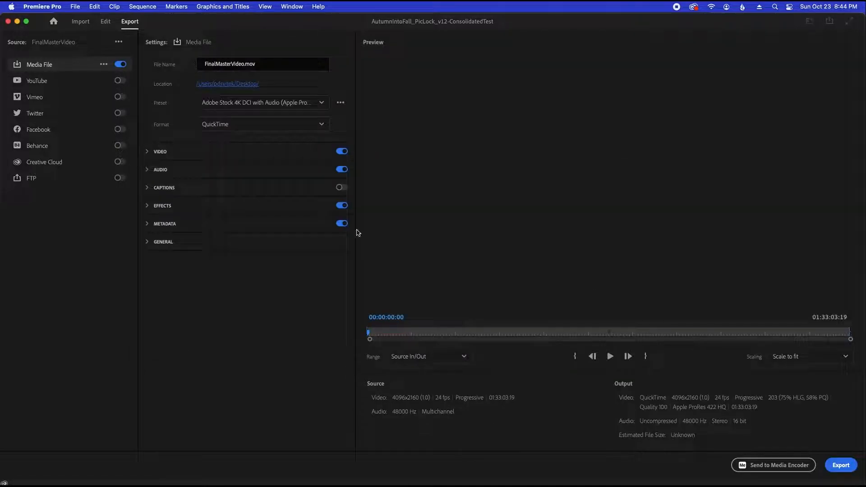
Step: Review the full video export settings and turn on Use Maximum Render Quality
{"action": "left_click", "coordinate": [149, 154]}
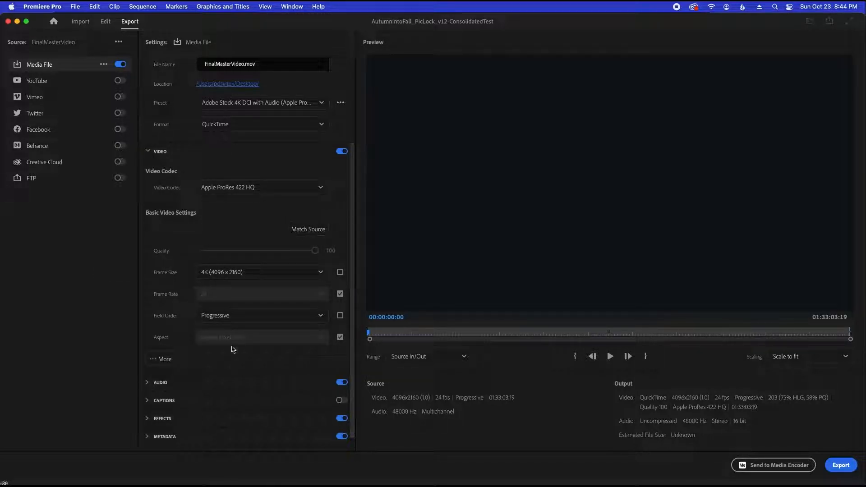
{"action": "left_click", "coordinate": [157, 360]}
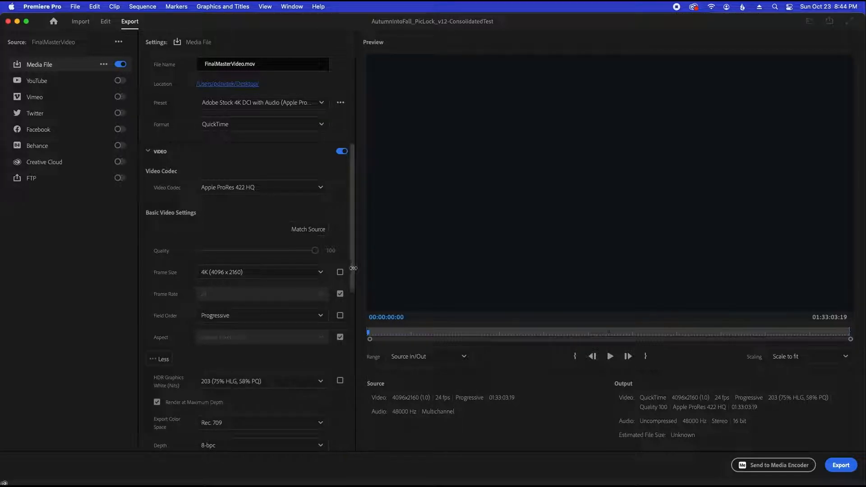
{"action": "scroll", "coordinate": [351, 268], "scroll_direction": "down", "scroll_amount": 5}
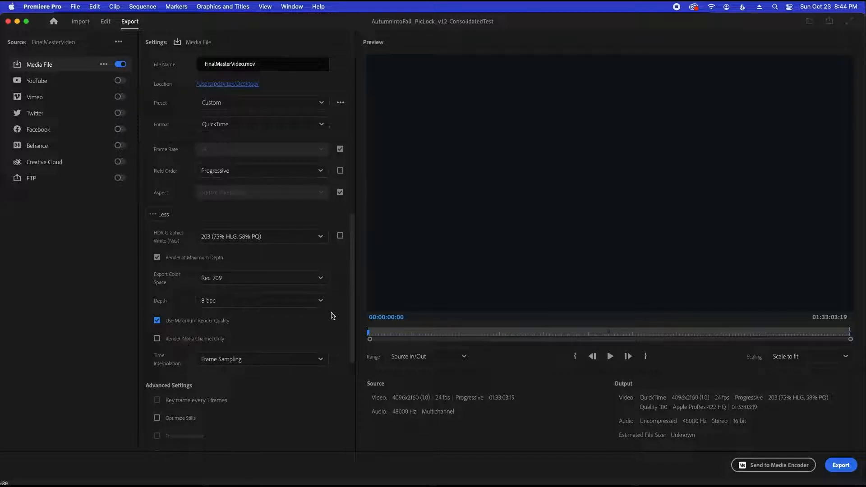
{"action": "scroll", "coordinate": [354, 301], "scroll_direction": "down", "scroll_amount": 10}
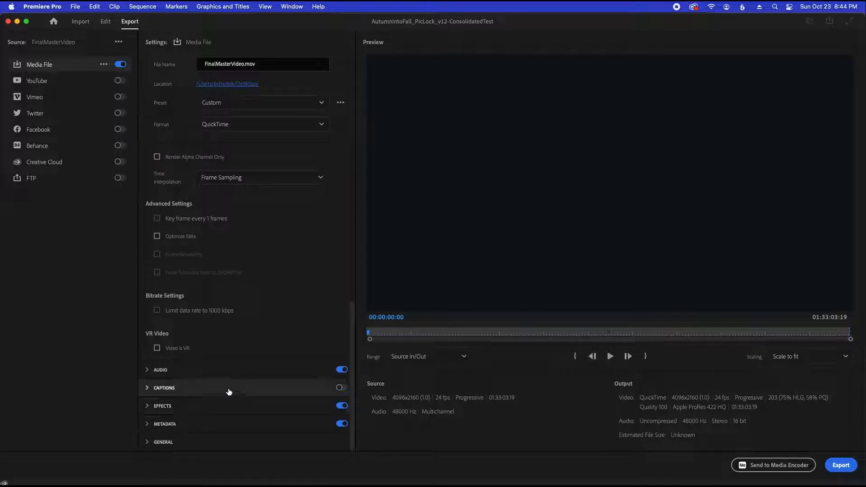
Step: Turn off Effects and Metadata for the export and check the General options
{"action": "left_click", "coordinate": [343, 408]}
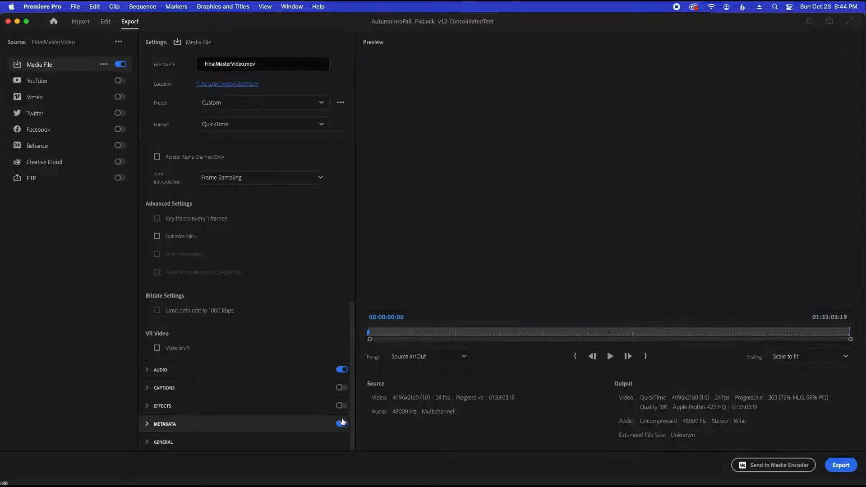
{"action": "left_click", "coordinate": [343, 425]}
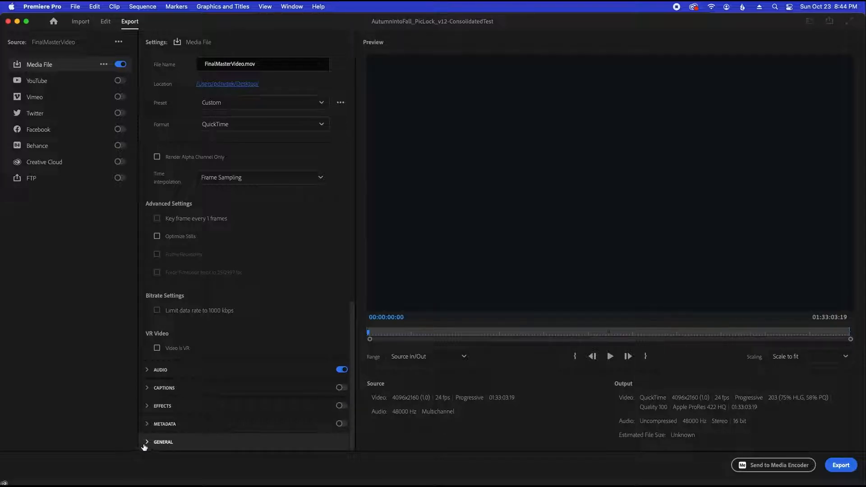
{"action": "left_click", "coordinate": [147, 442]}
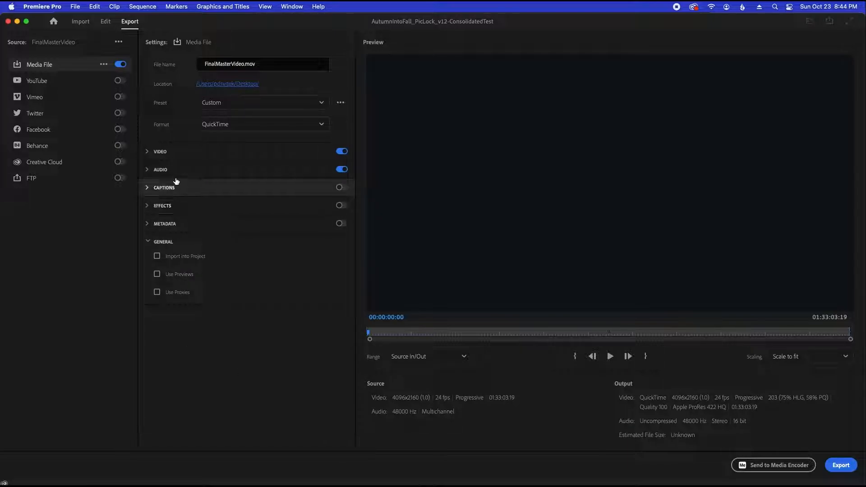
Step: Set the export's audio sample size to 24 bit
{"action": "left_click", "coordinate": [147, 171]}
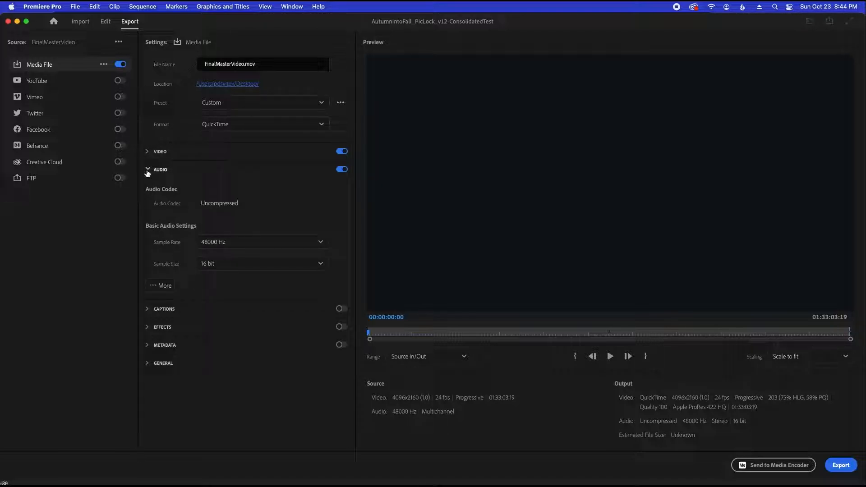
{"action": "left_click", "coordinate": [239, 269]}
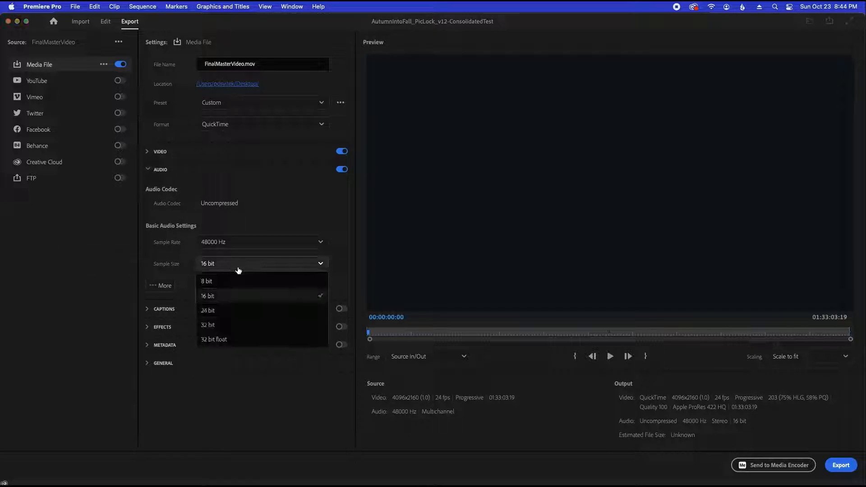
{"action": "left_click", "coordinate": [236, 311]}
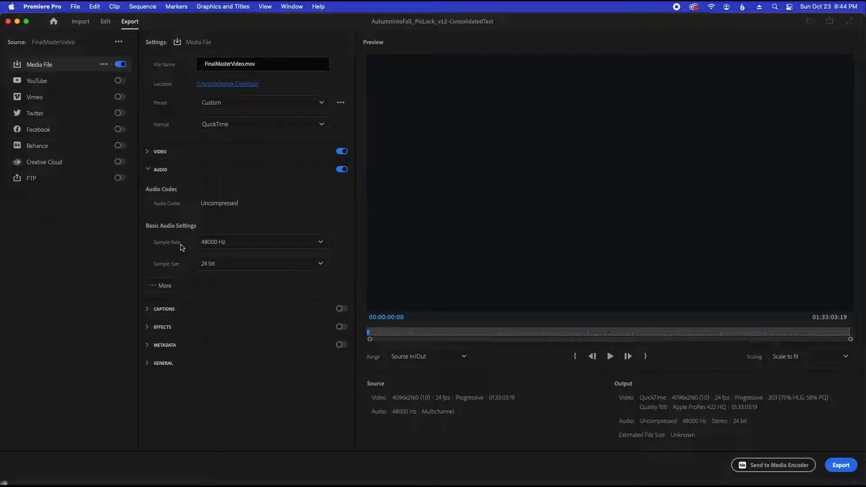
Step: Set the output channels of audio stream 1 to 32 Channels in the export's Audio Channel Configuration
{"action": "left_click", "coordinate": [165, 286]}
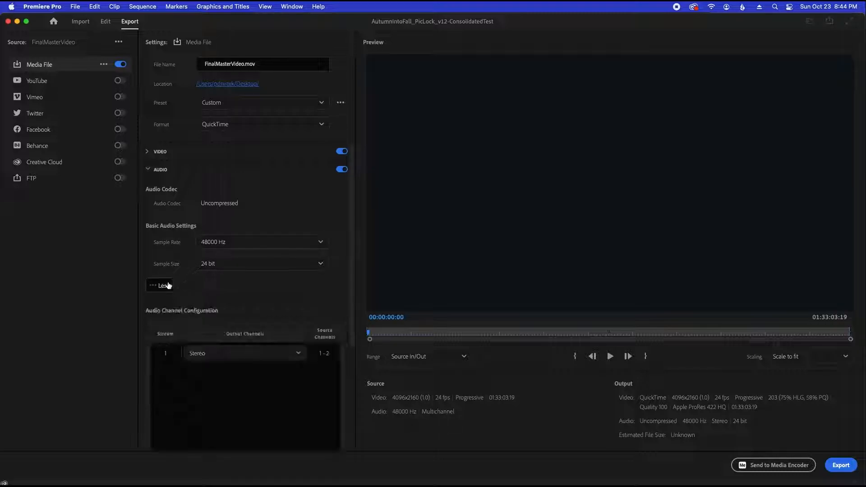
{"action": "scroll", "coordinate": [354, 270], "scroll_direction": "down", "scroll_amount": 5}
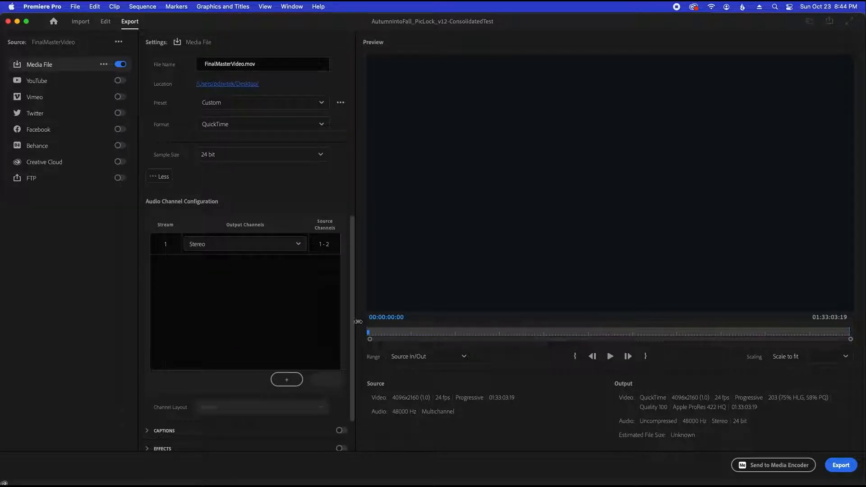
{"action": "left_click", "coordinate": [254, 246]}
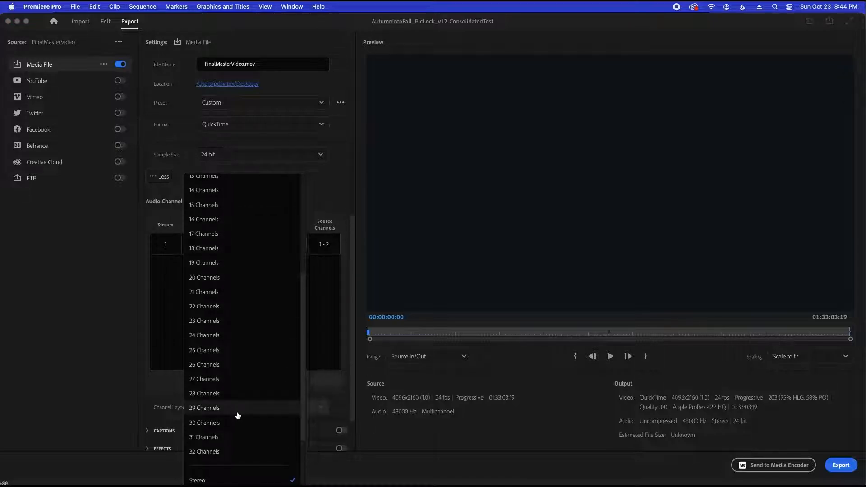
{"action": "left_click", "coordinate": [325, 329]}
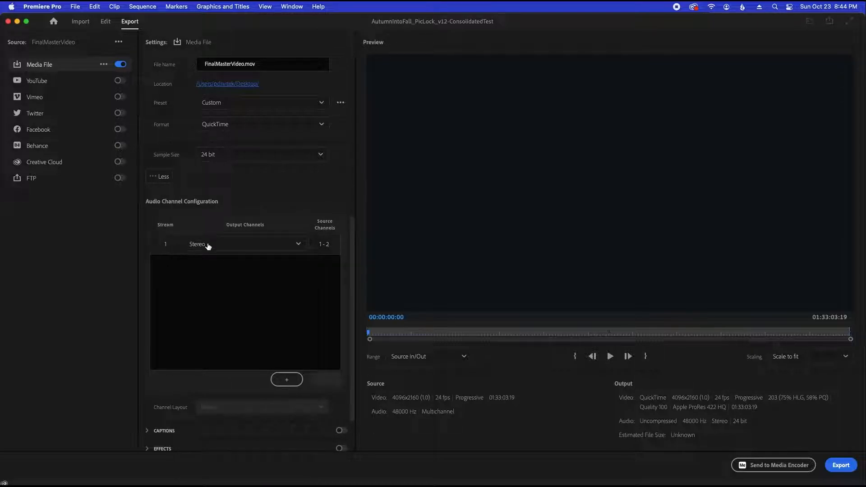
{"action": "left_click", "coordinate": [246, 245]}
{"action": "scroll", "coordinate": [288, 304], "scroll_direction": "down", "scroll_amount": 5}
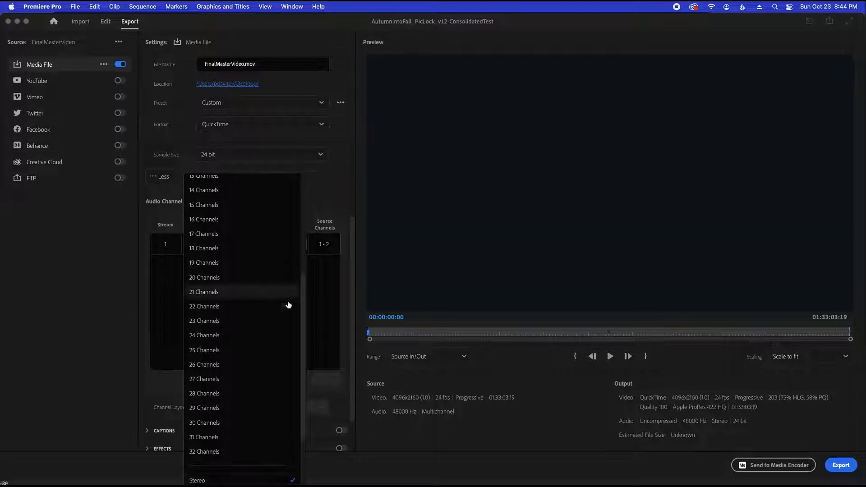
{"action": "left_click", "coordinate": [237, 452]}
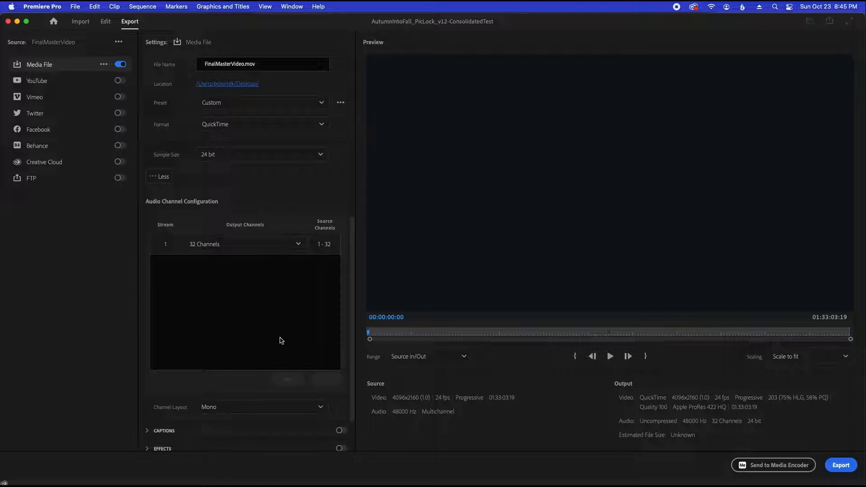
Step: Leave the export settings and return to editing the FinalMasterVideo timeline
{"action": "left_click", "coordinate": [240, 68]}
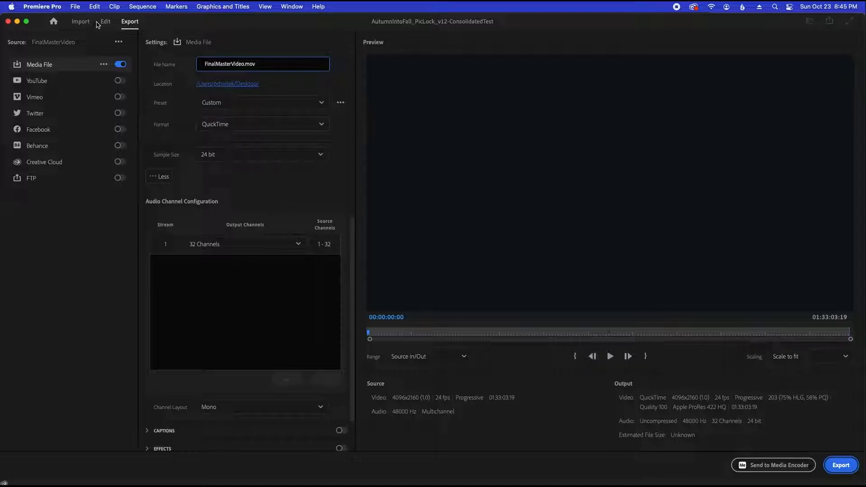
{"action": "left_click", "coordinate": [81, 22]}
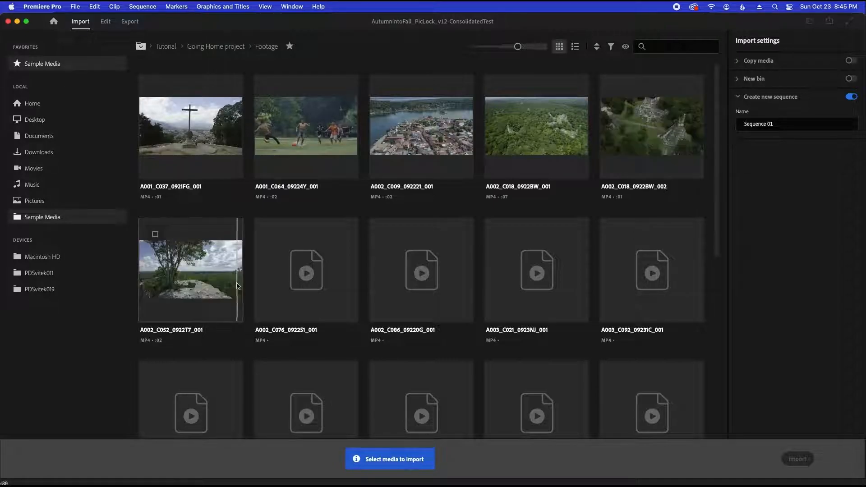
{"action": "left_click", "coordinate": [105, 21]}
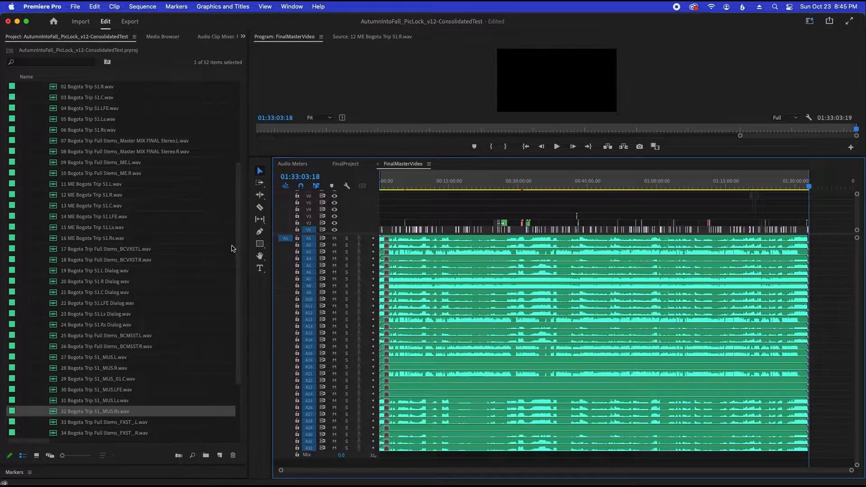
Step: Open the media export settings for the 33 Bogota Trip Full Stems_FXST_.L.wav clip from the project's stem list
{"action": "left_click_drag", "start_coordinate": [237, 246], "coordinate": [236, 358]}
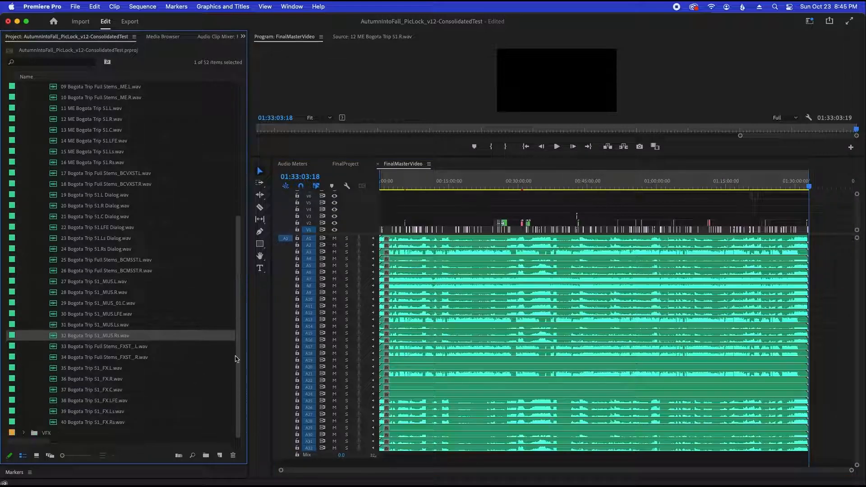
{"action": "left_click", "coordinate": [122, 351]}
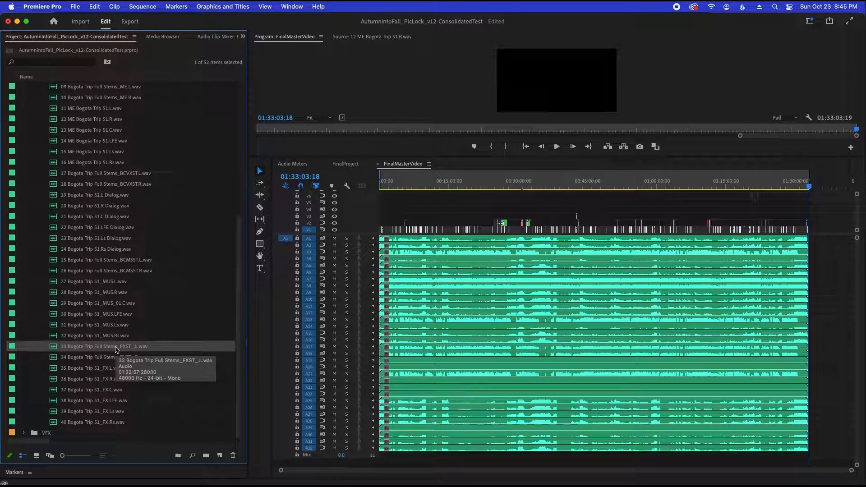
{"action": "right_click", "coordinate": [83, 351]}
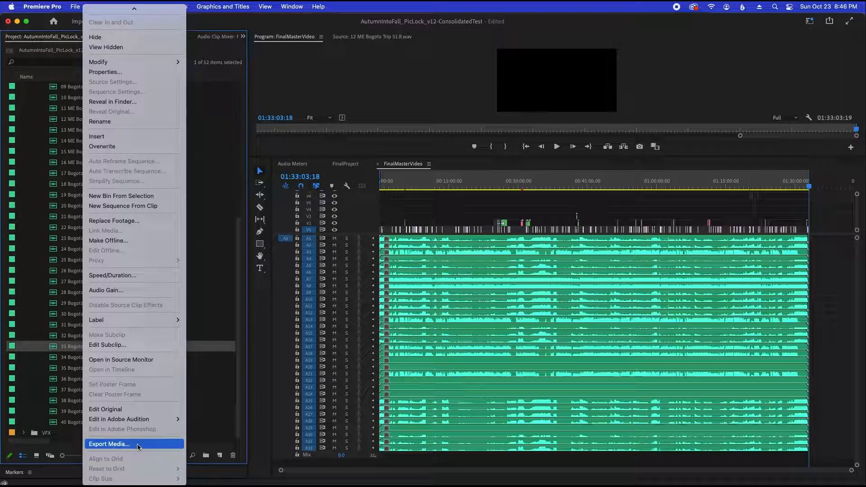
{"action": "left_click", "coordinate": [137, 444]}
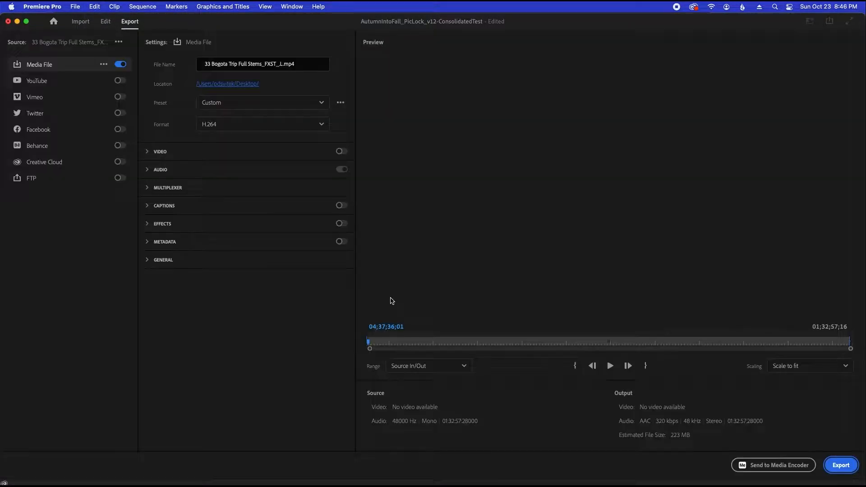
Step: Set the stem's export format to Waveform Audio and turn off Effects and Metadata
{"action": "left_click", "coordinate": [251, 124]}
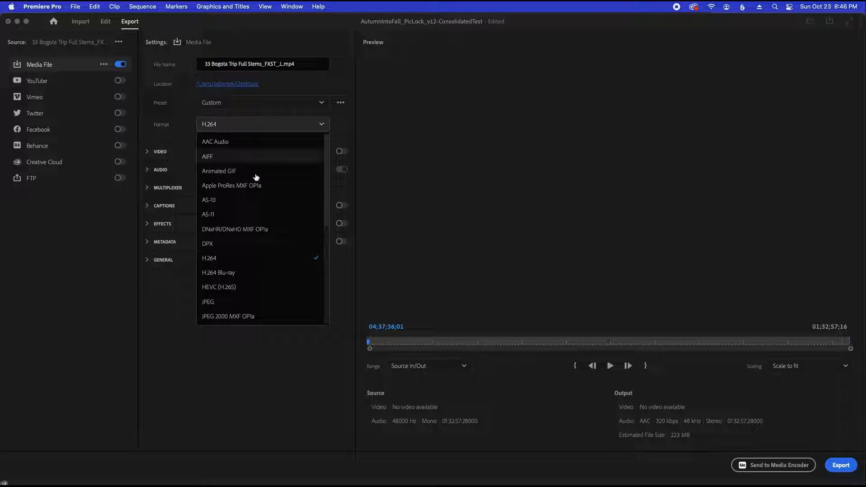
{"action": "left_click_drag", "start_coordinate": [327, 214], "coordinate": [330, 329]}
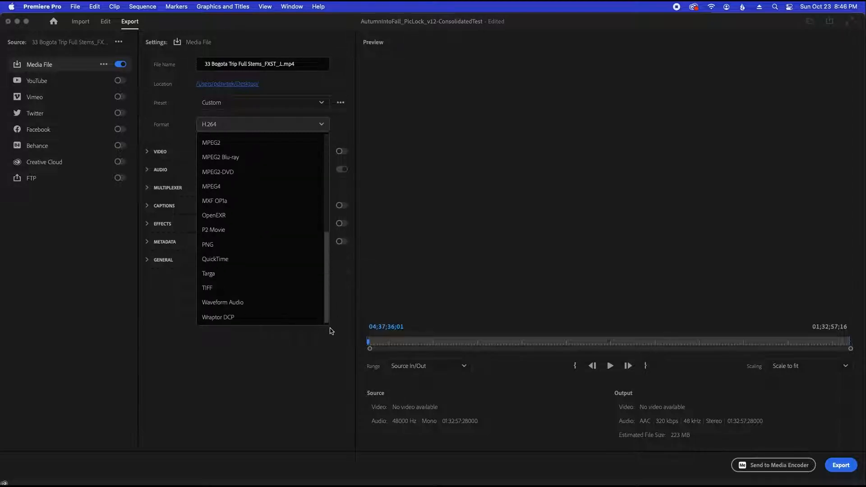
{"action": "left_click", "coordinate": [250, 302]}
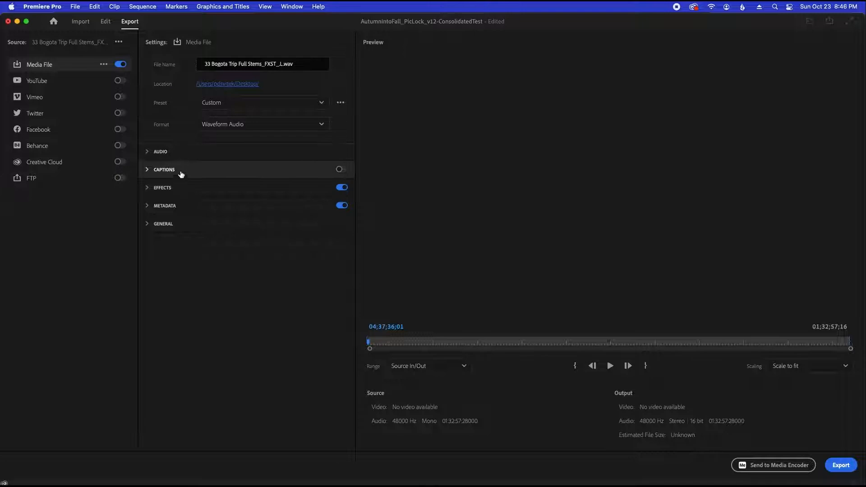
{"action": "left_click", "coordinate": [344, 188]}
{"action": "left_click", "coordinate": [342, 205]}
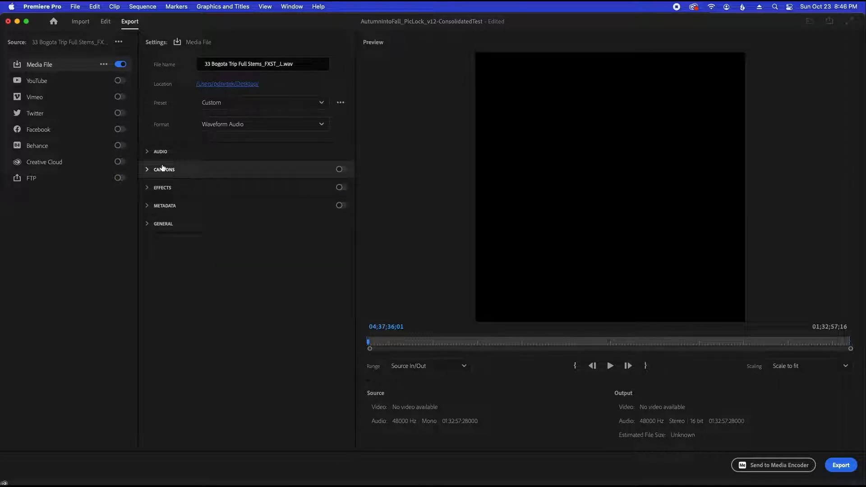
Step: Set the waveform export's channels to Mono and sample size to 24 bit, then return to editing the project
{"action": "left_click", "coordinate": [149, 153]}
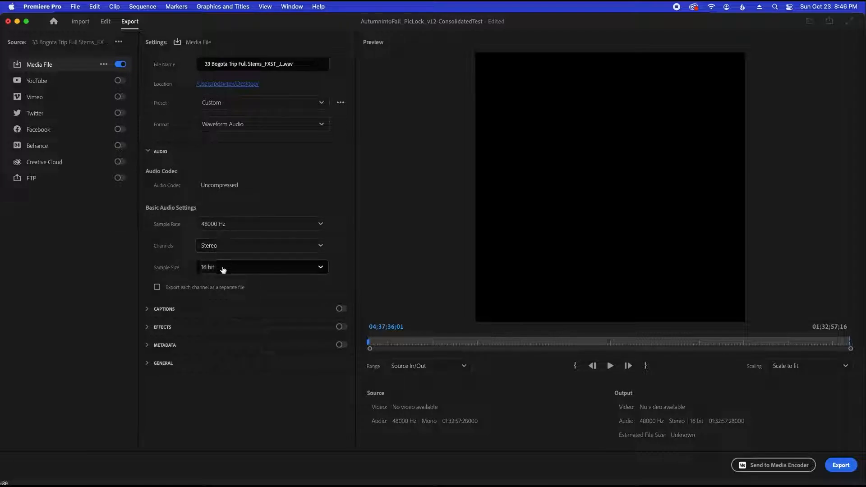
{"action": "left_click", "coordinate": [223, 247]}
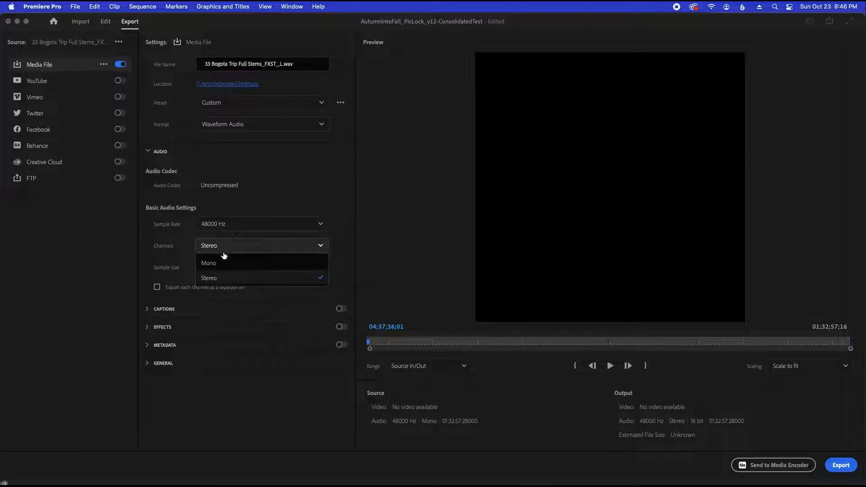
{"action": "left_click", "coordinate": [227, 265]}
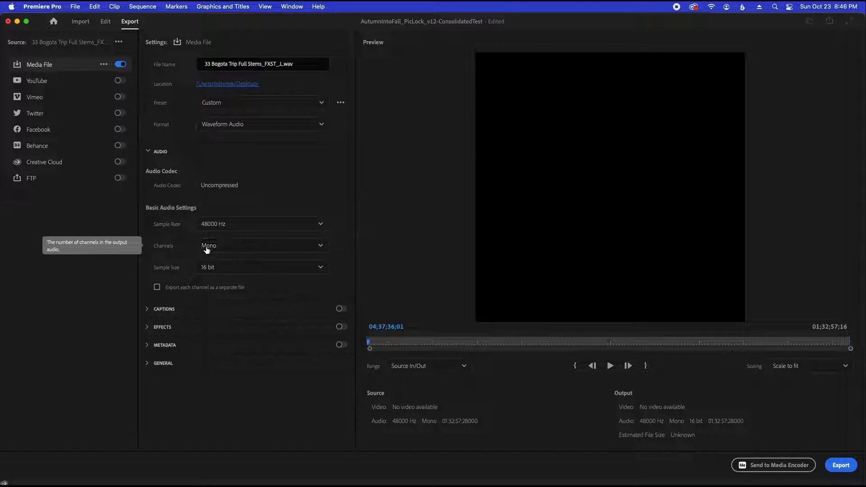
{"action": "left_click", "coordinate": [221, 271]}
{"action": "left_click", "coordinate": [224, 315]}
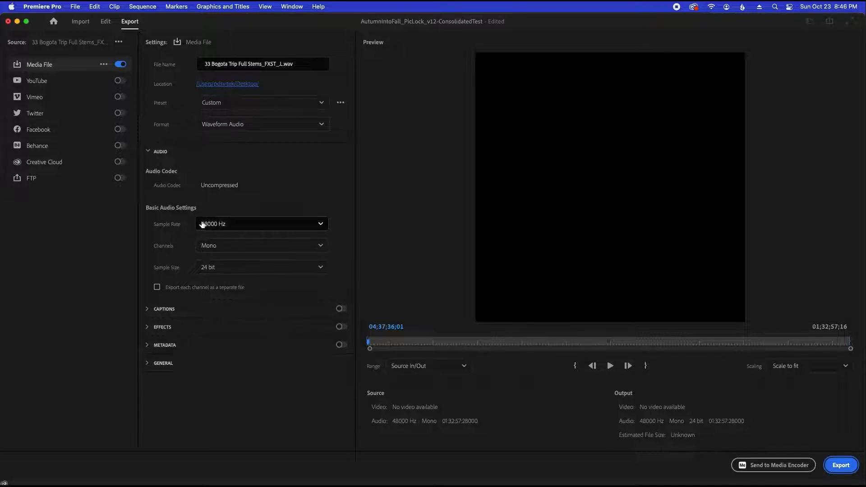
{"action": "left_click", "coordinate": [105, 22]}
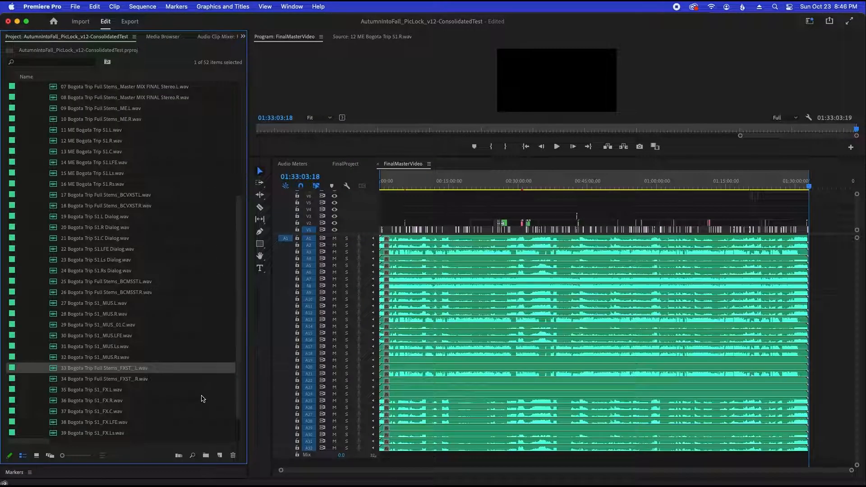
{"action": "scroll", "coordinate": [243, 381], "scroll_direction": "down", "scroll_amount": 2}
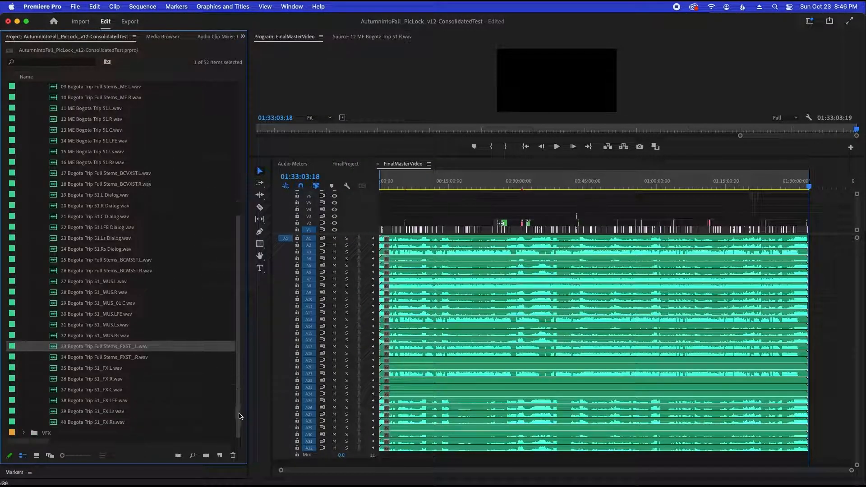